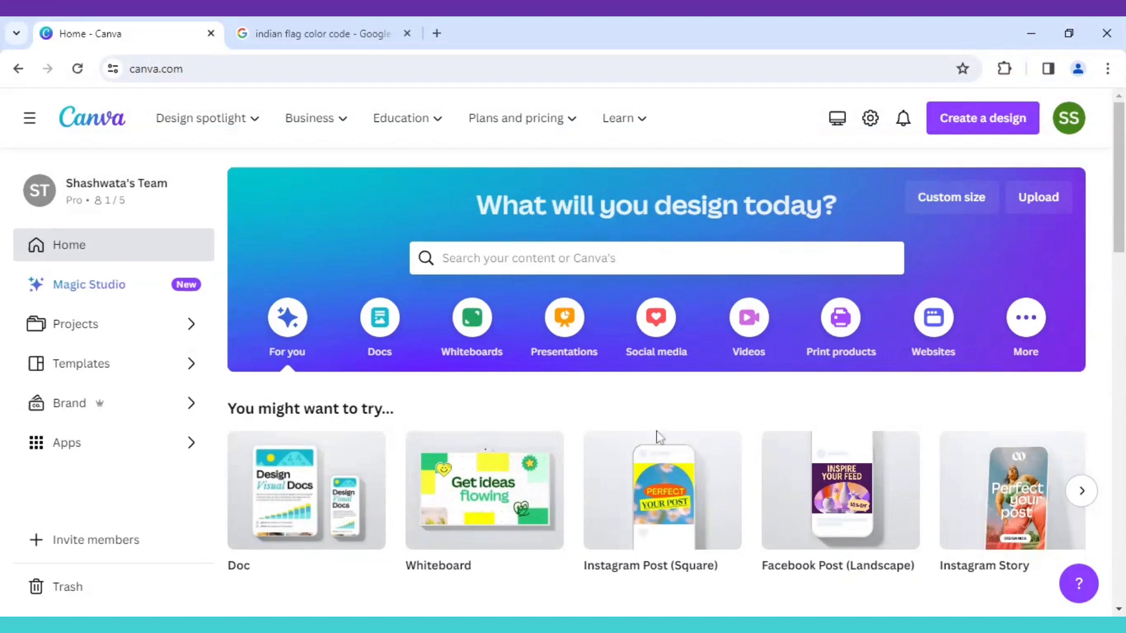
Create a blank square Instagram post design and set the page view to 36% zoom.
mouse_move(663, 482)
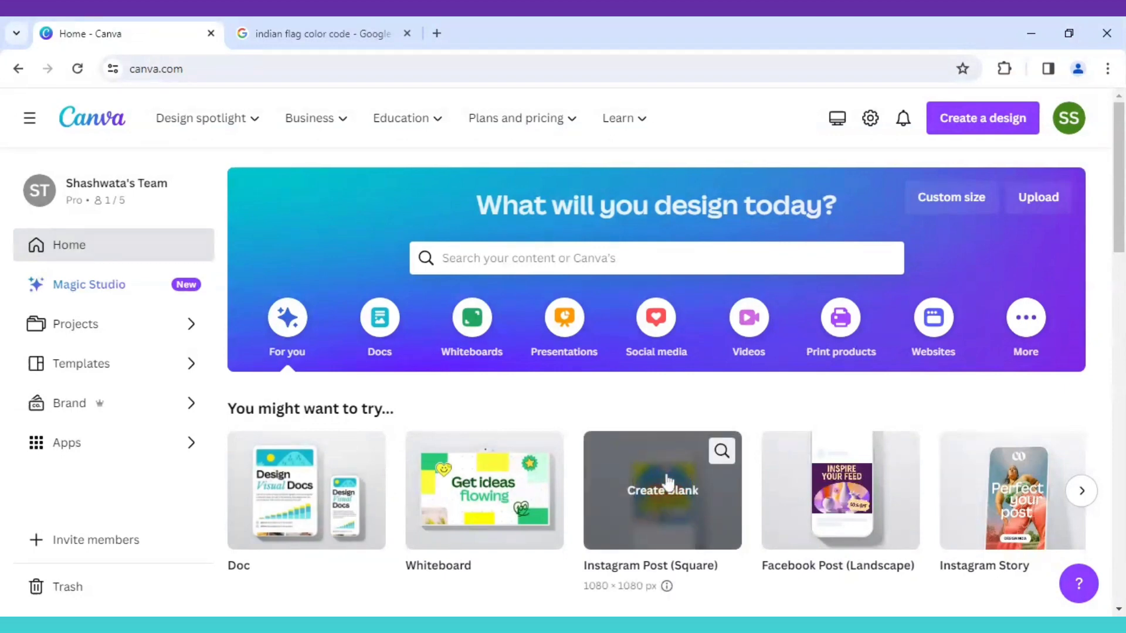
click(668, 482)
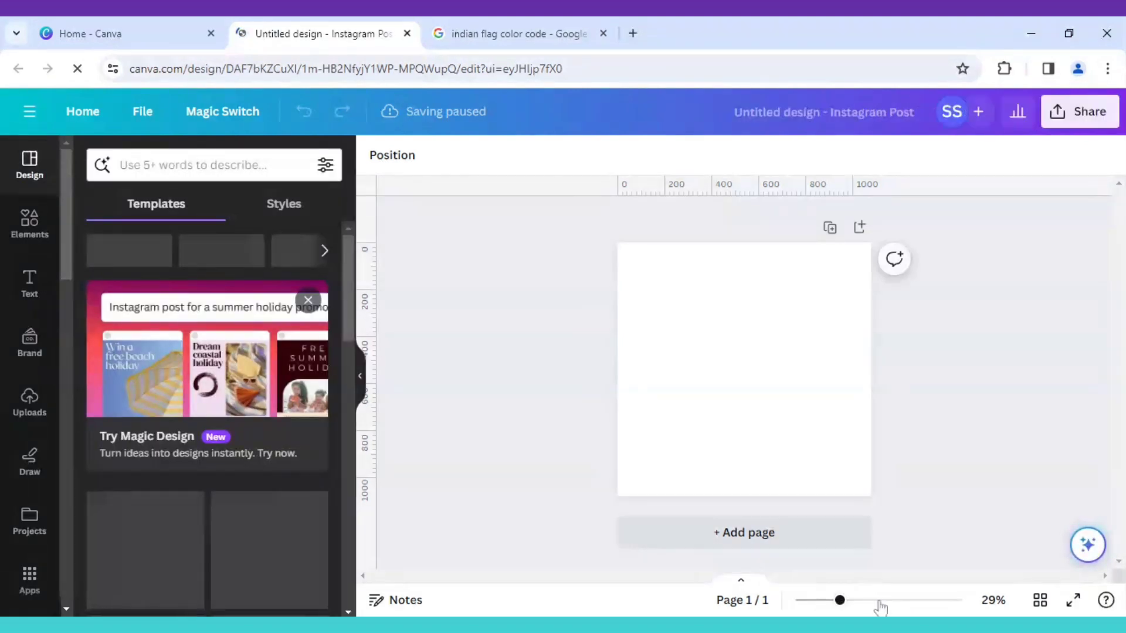
click(879, 601)
drag(879, 601, 849, 600)
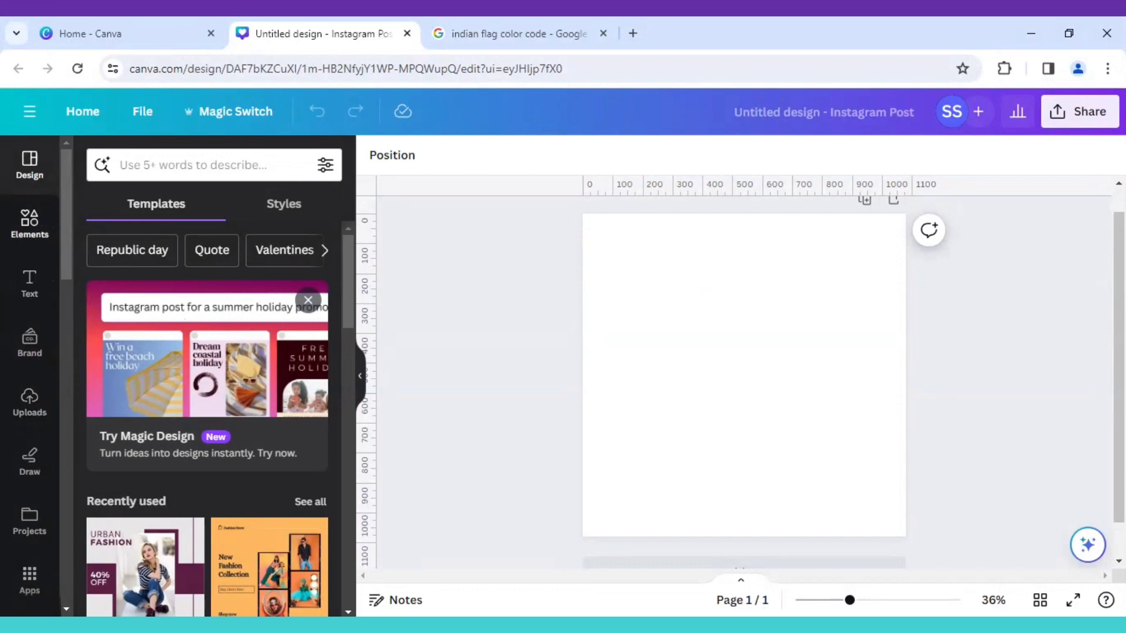
Search the elements for "i" and add the serif capital I frame from the frame results to the page.
click(29, 223)
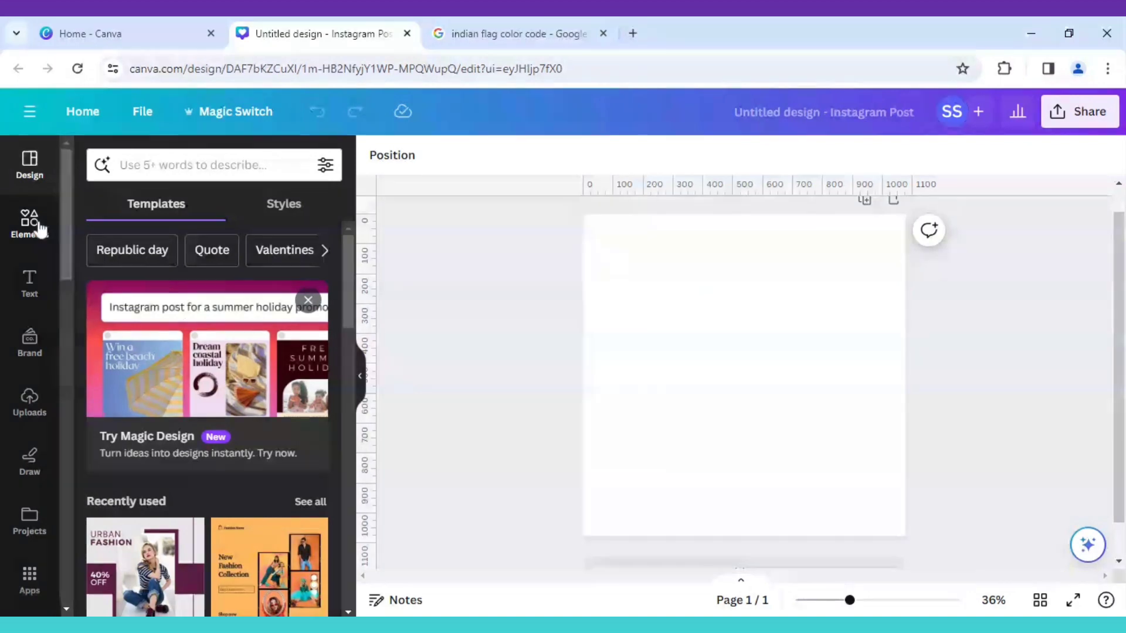
click(165, 164)
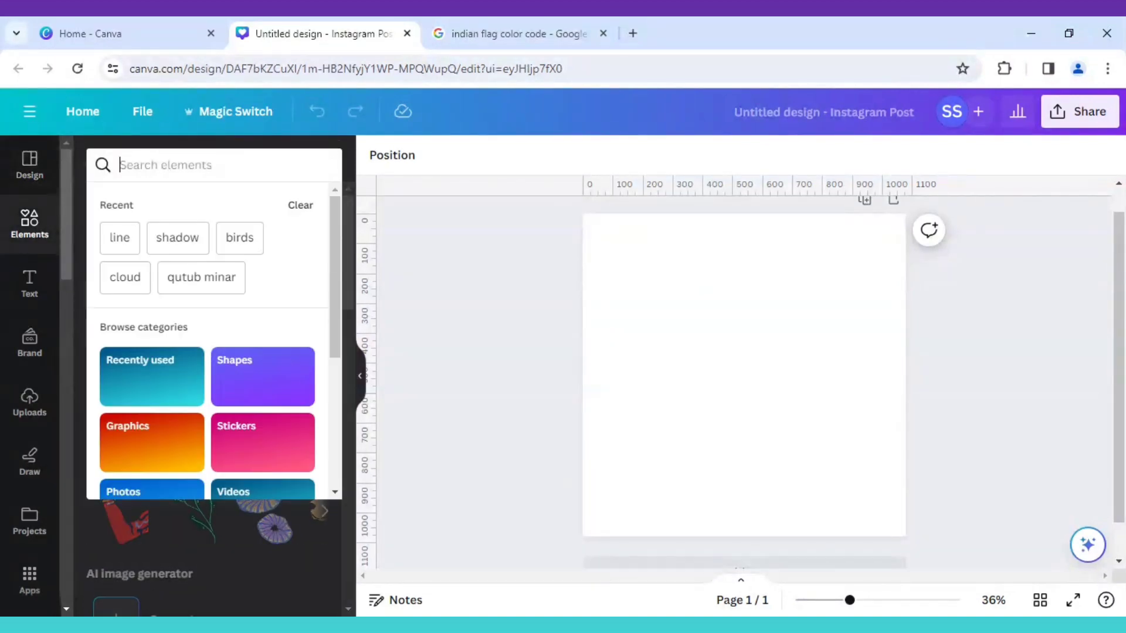
text(i)
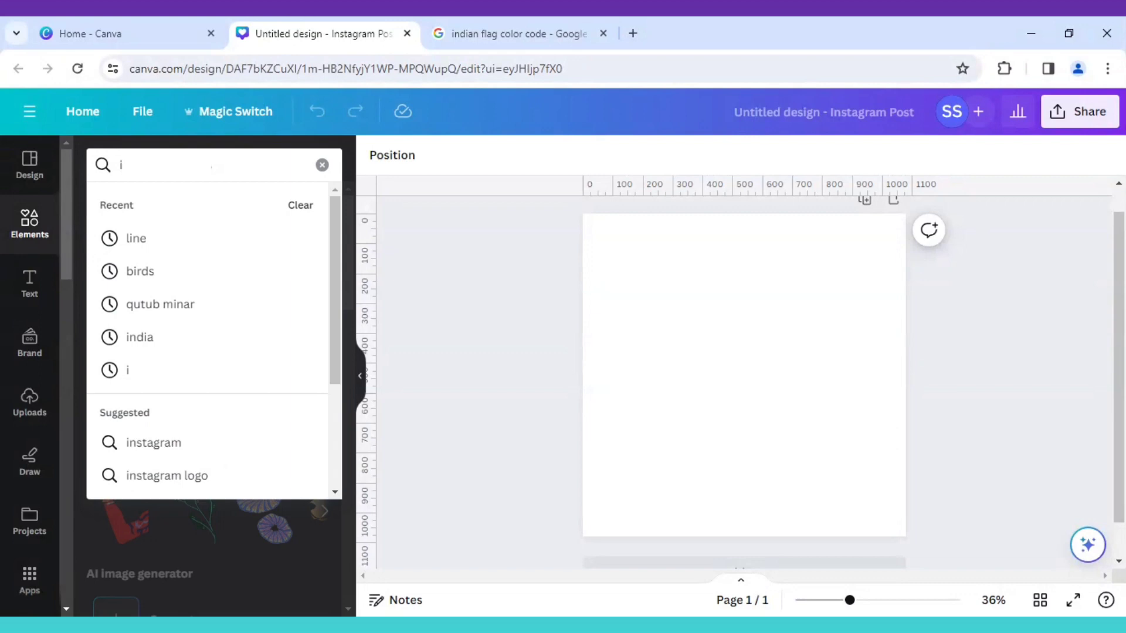
key(Return)
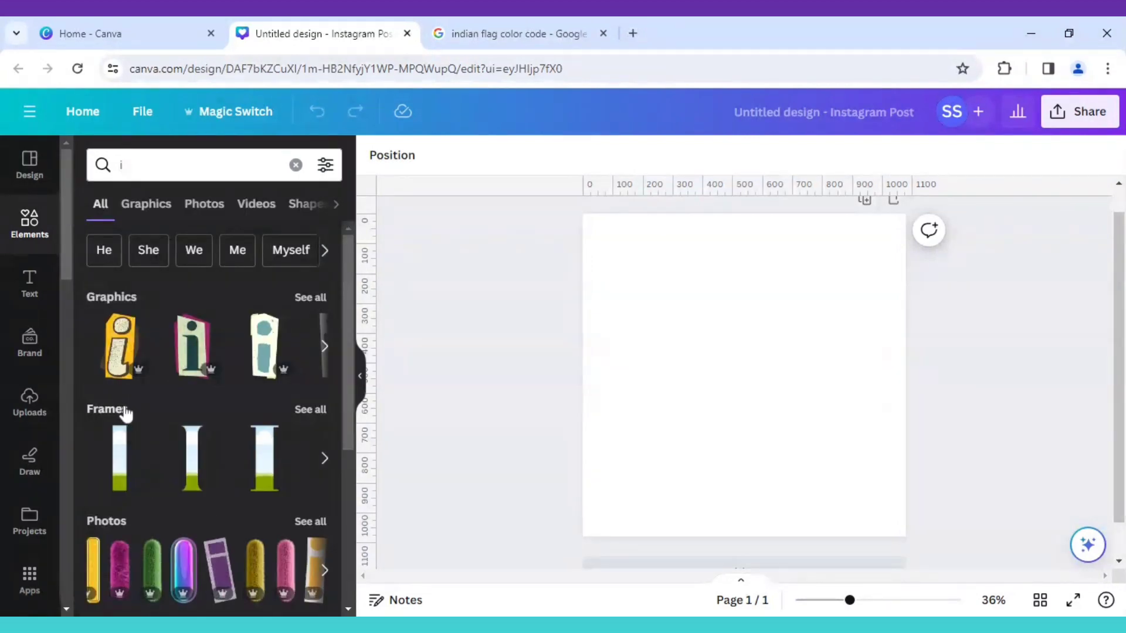
click(311, 410)
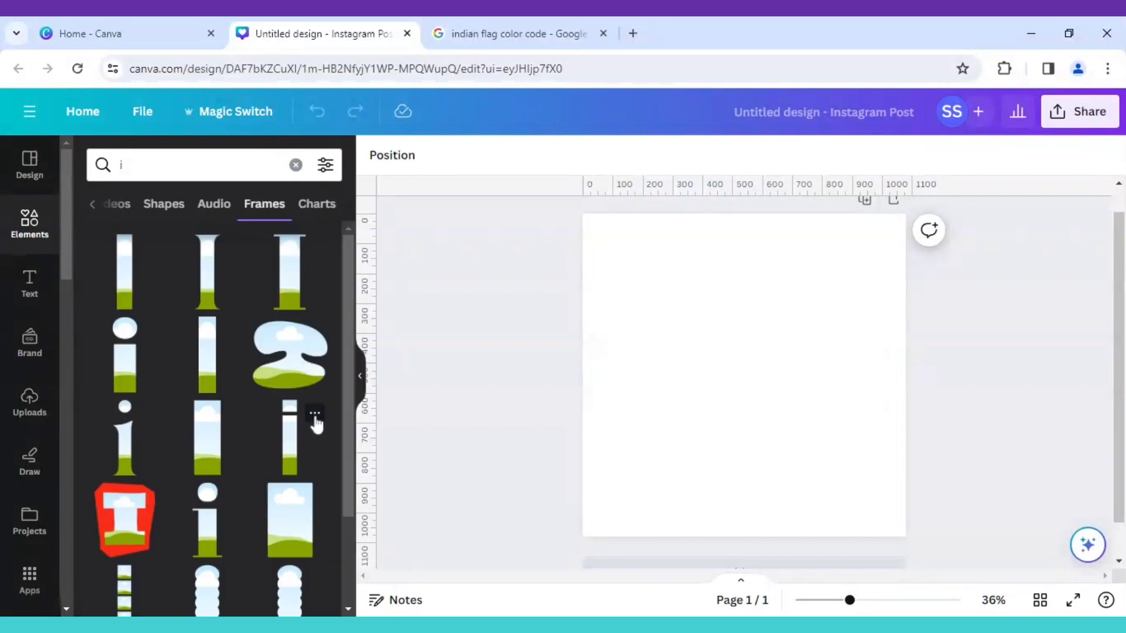
scroll(316, 423, down, 2)
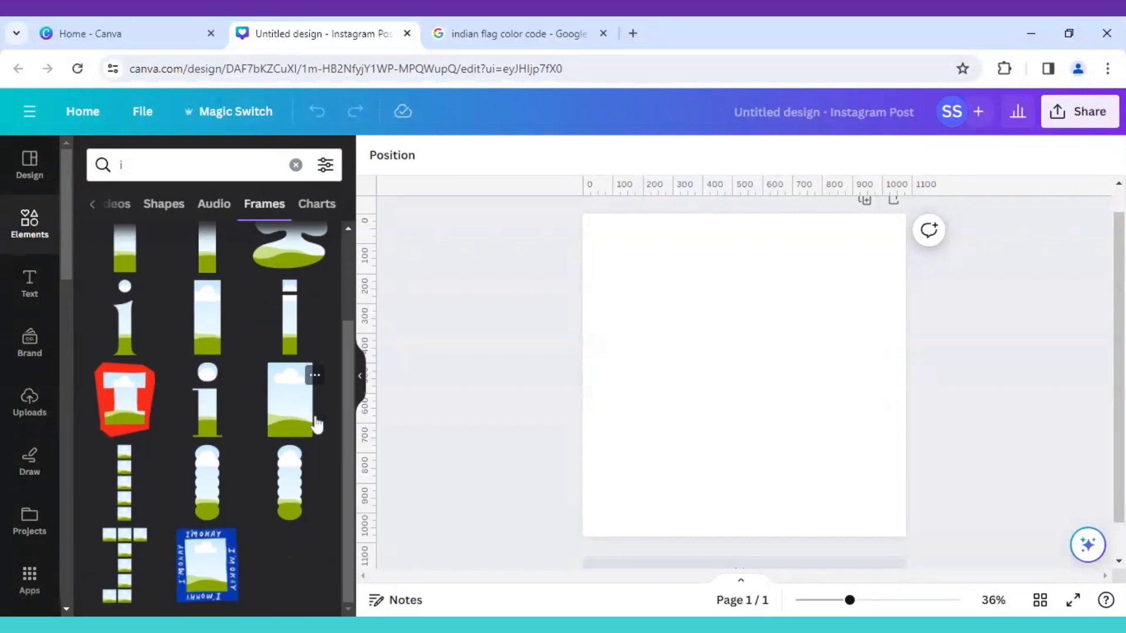
scroll(316, 423, up, 2)
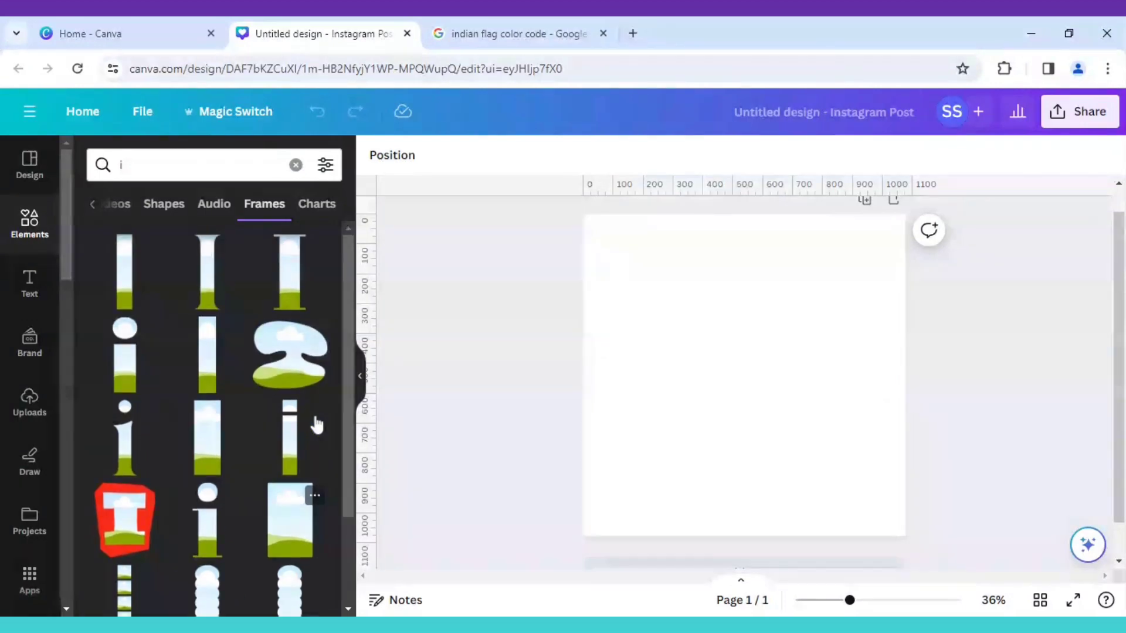
click(293, 295)
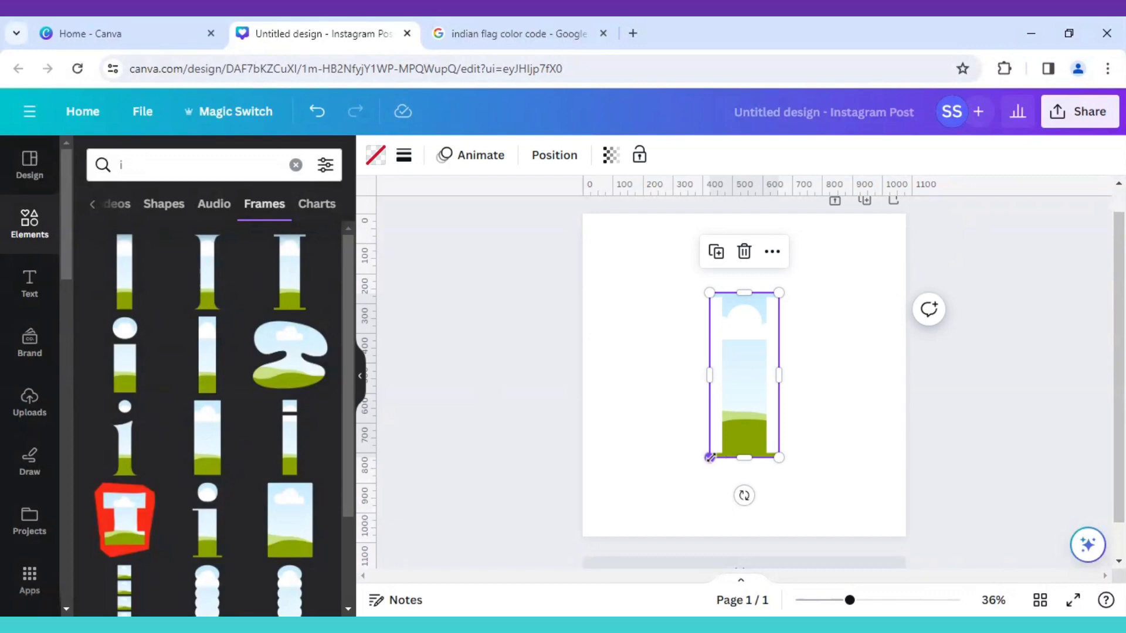
Shrink the I frame slightly and move it up a little, keeping it horizontally centred on the page.
drag(709, 457, 713, 447)
drag(747, 389, 748, 365)
click(995, 459)
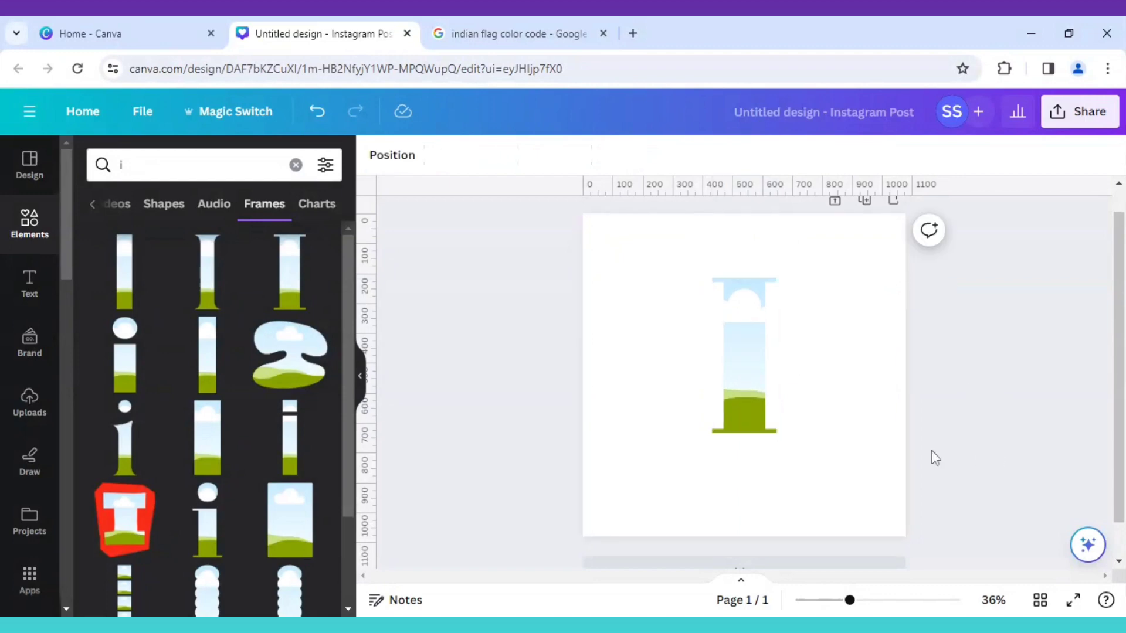
Search the photos for "qutub minar" and place the first landscape photo of the tower inside the I frame.
click(129, 165)
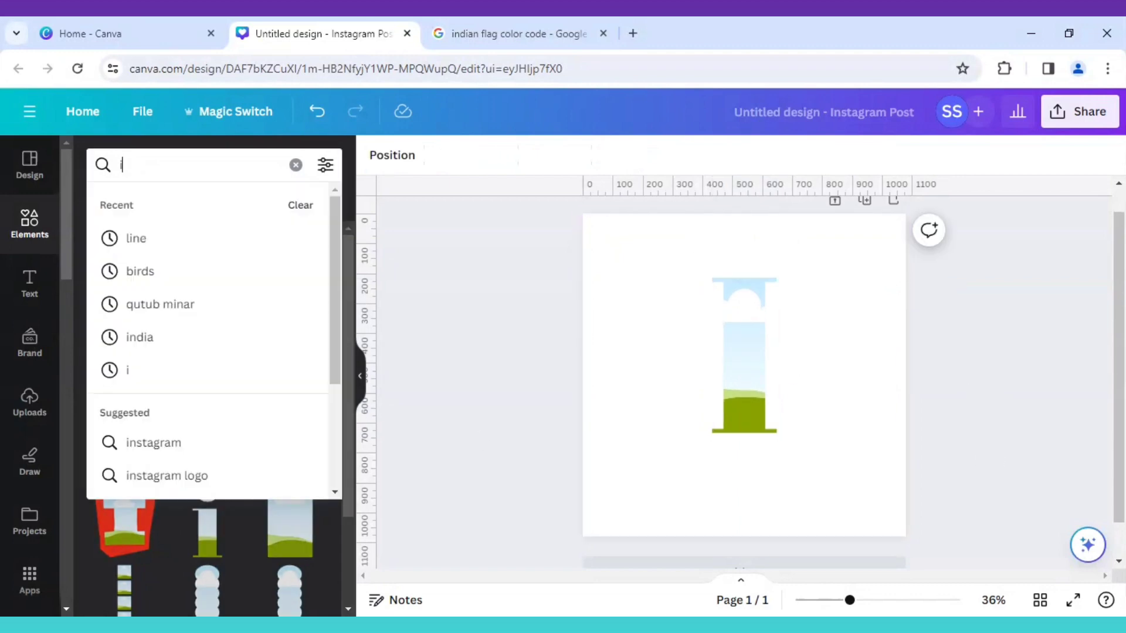
key(BackSpace)
text(qu)
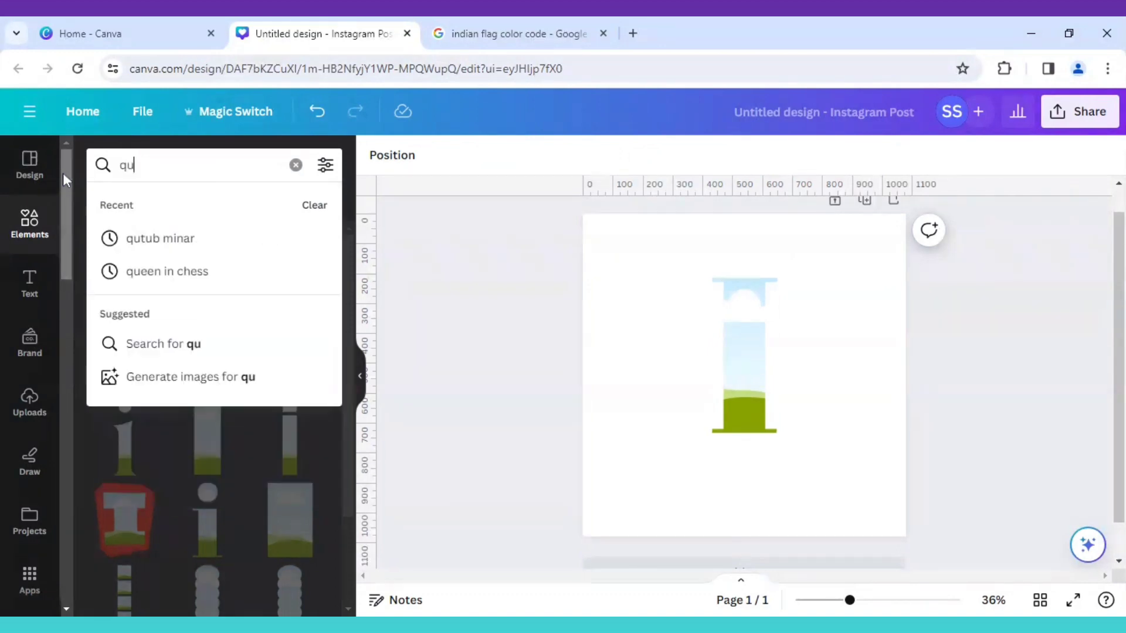
text(tub minar)
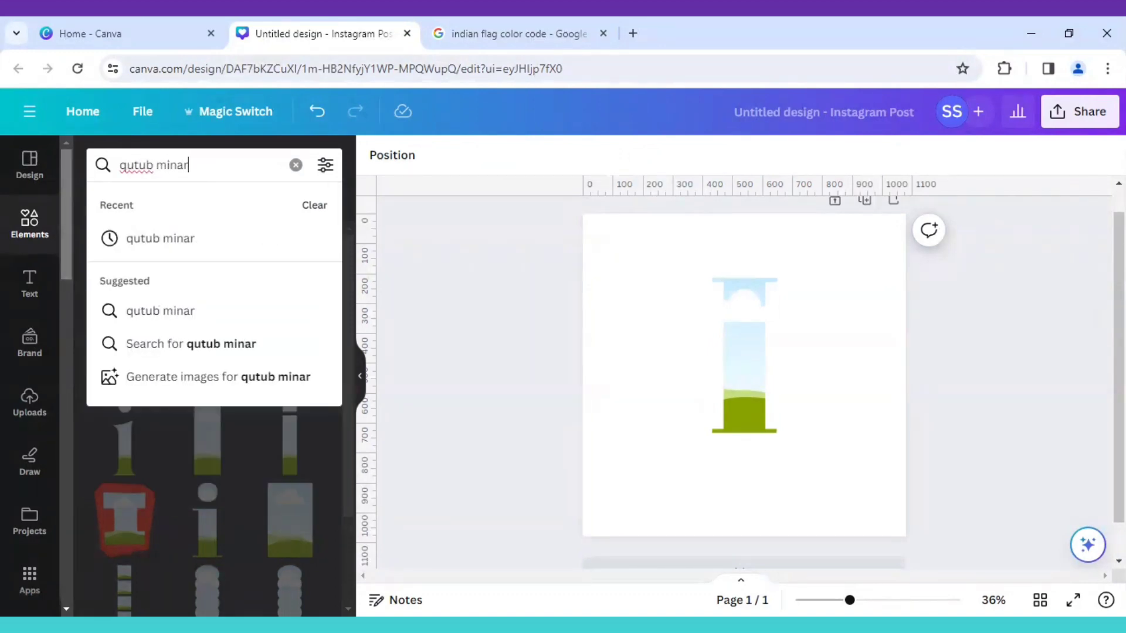
key(Return)
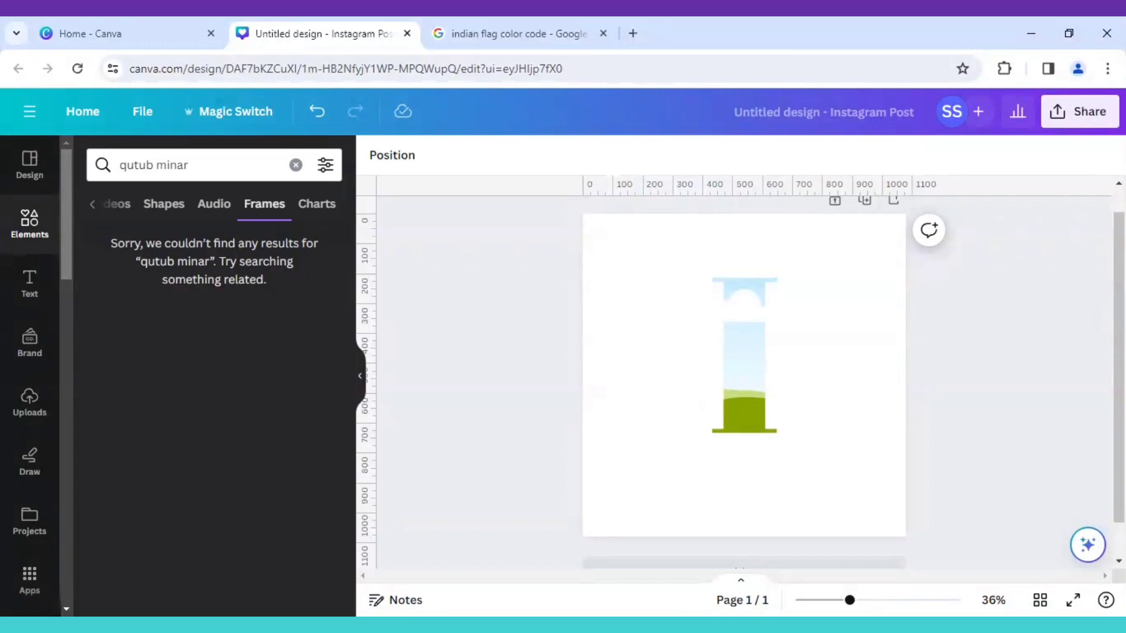
click(92, 204)
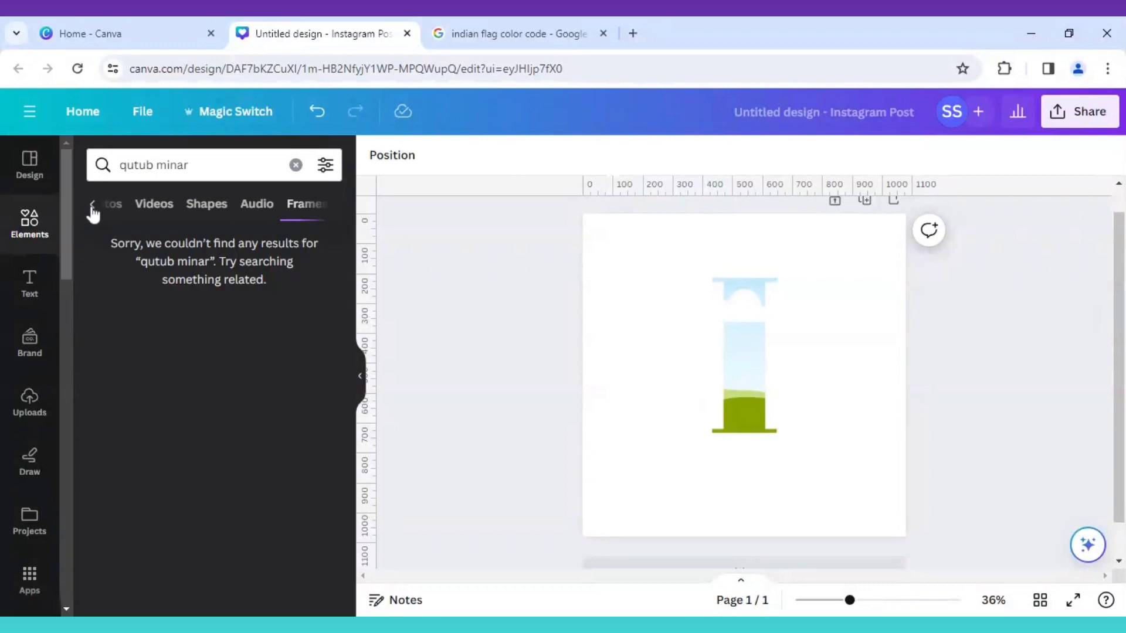
click(158, 205)
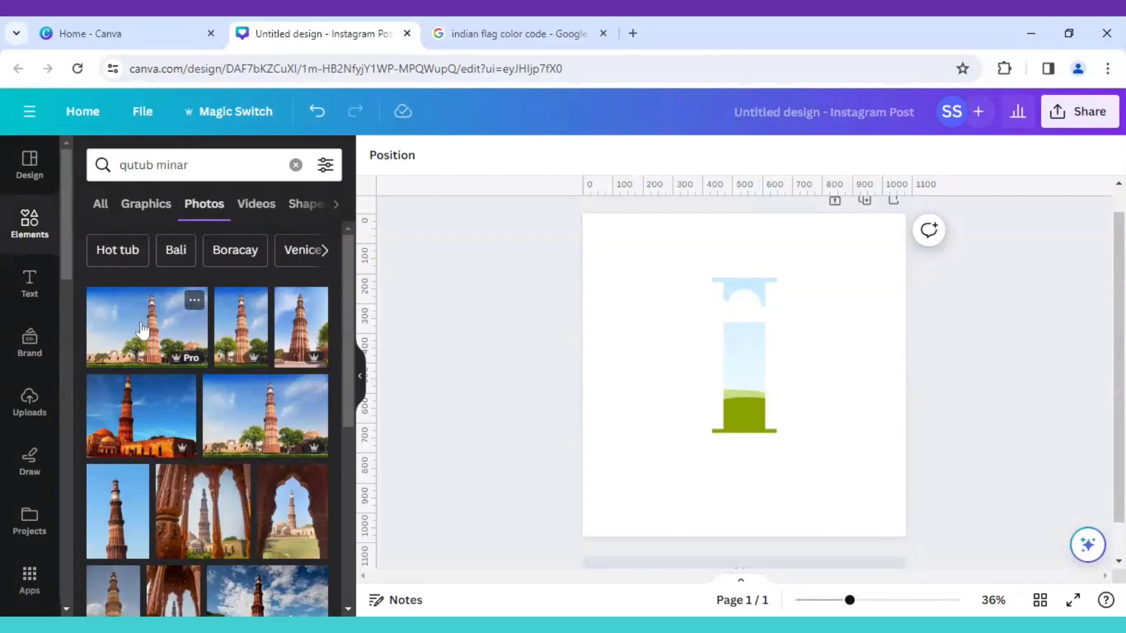
click(142, 330)
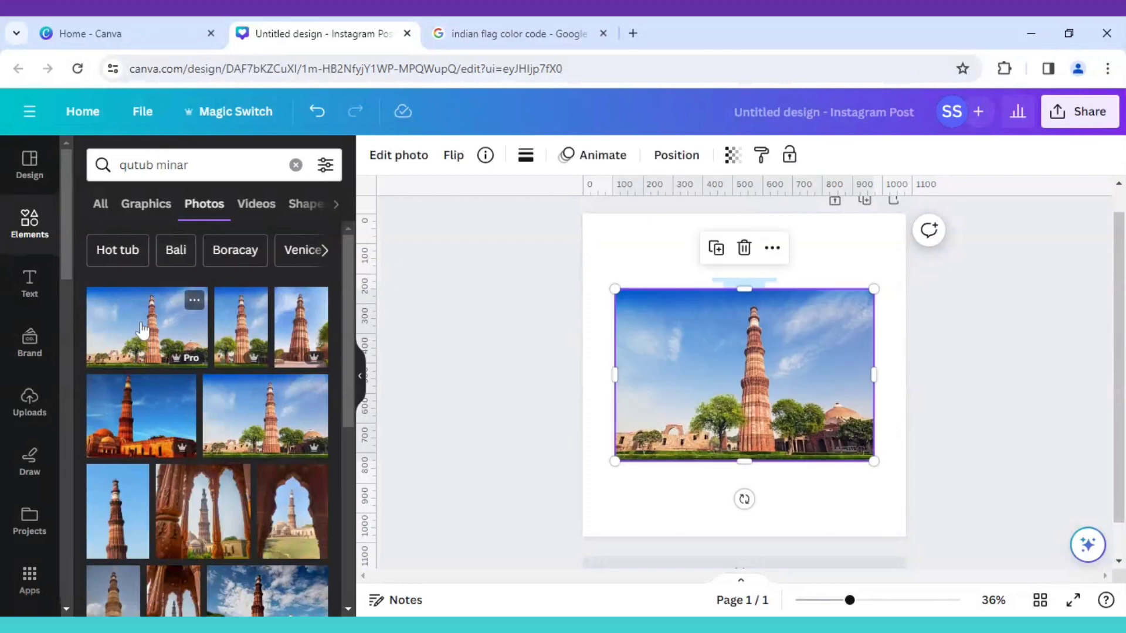
drag(720, 388, 758, 375)
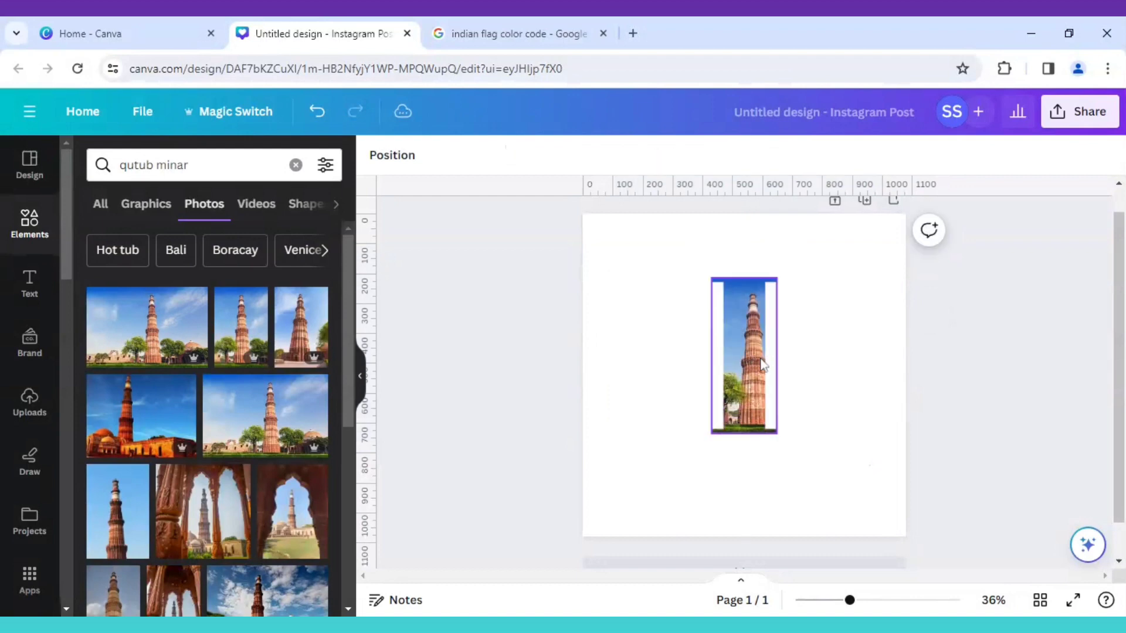
Enlarge the photo within the I frame's crop and reposition it so the minaret fills the letter and its tip extends above.
click(752, 360)
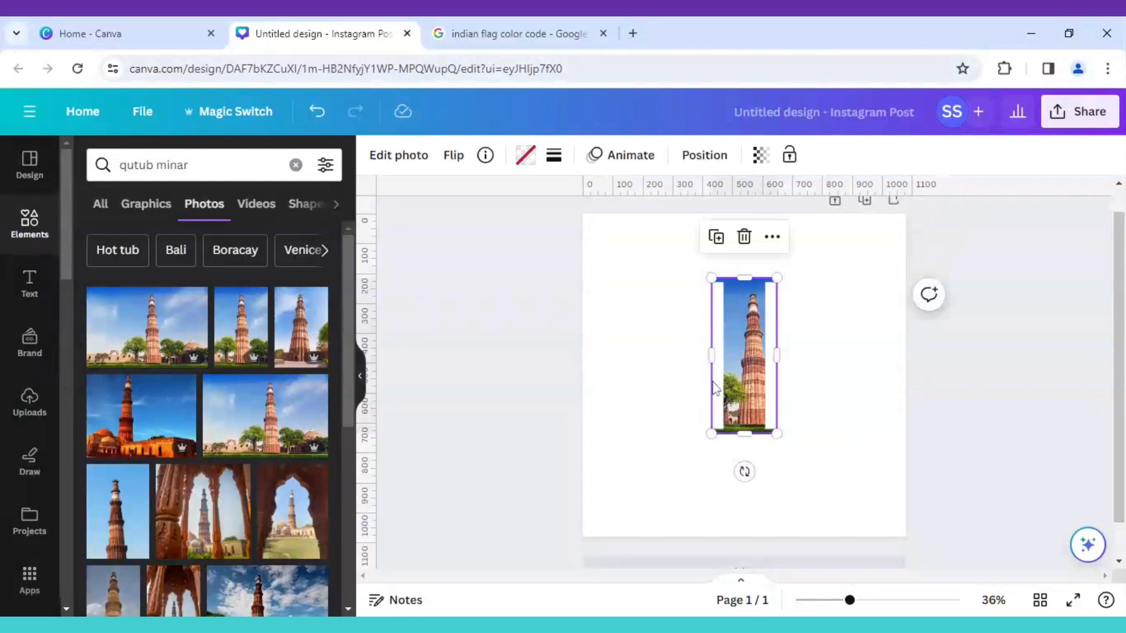
double_click(741, 378)
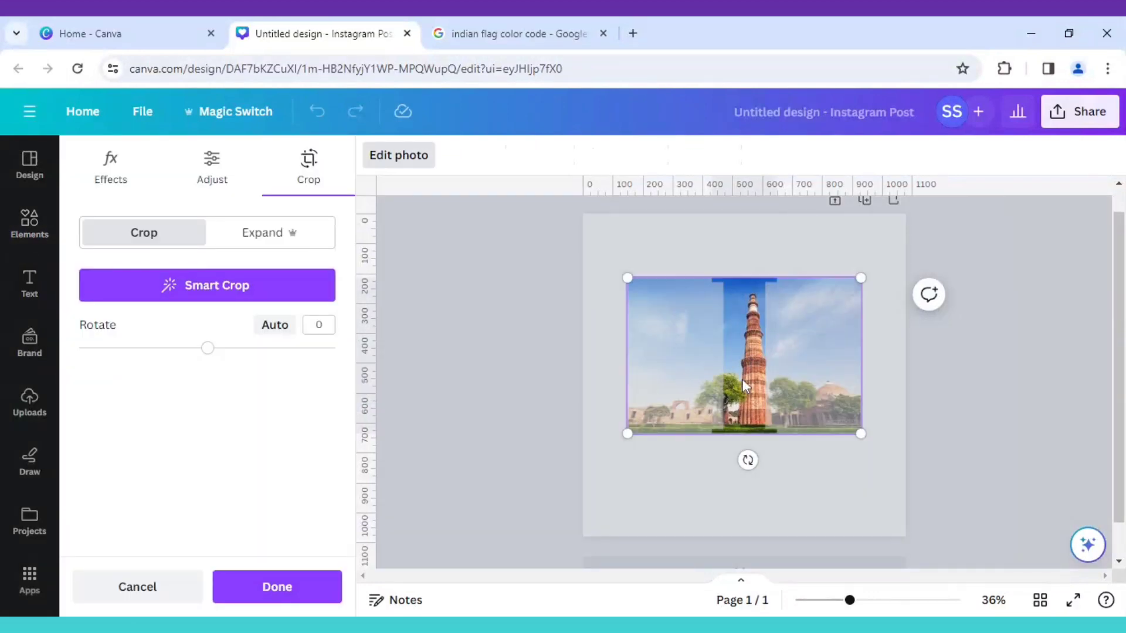
drag(628, 276, 541, 220)
drag(712, 336, 742, 348)
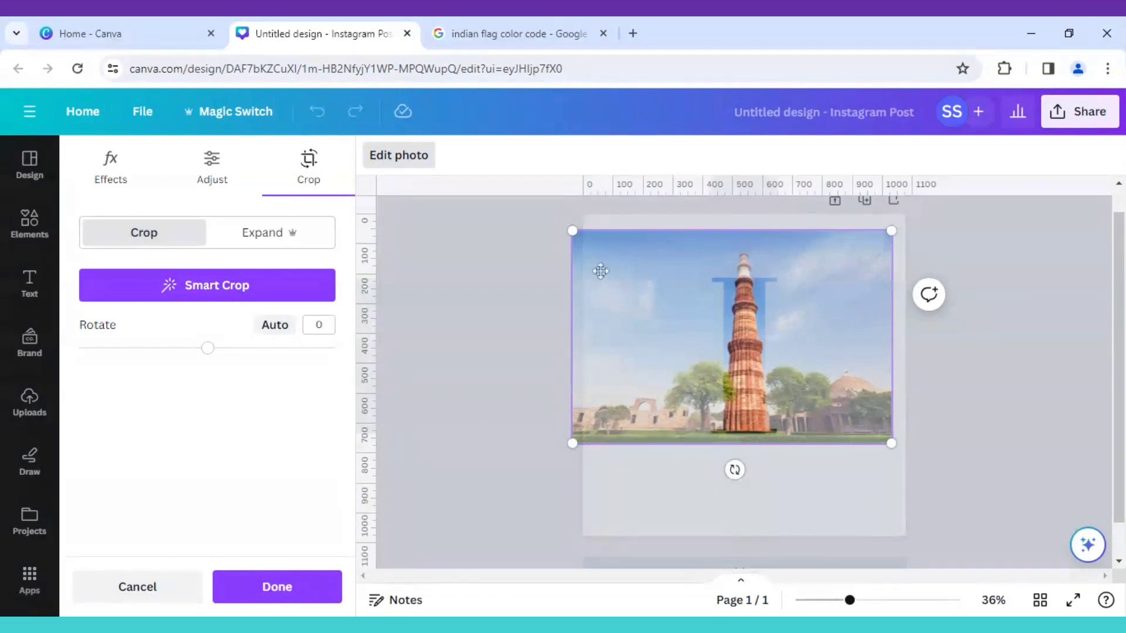
drag(891, 231, 906, 223)
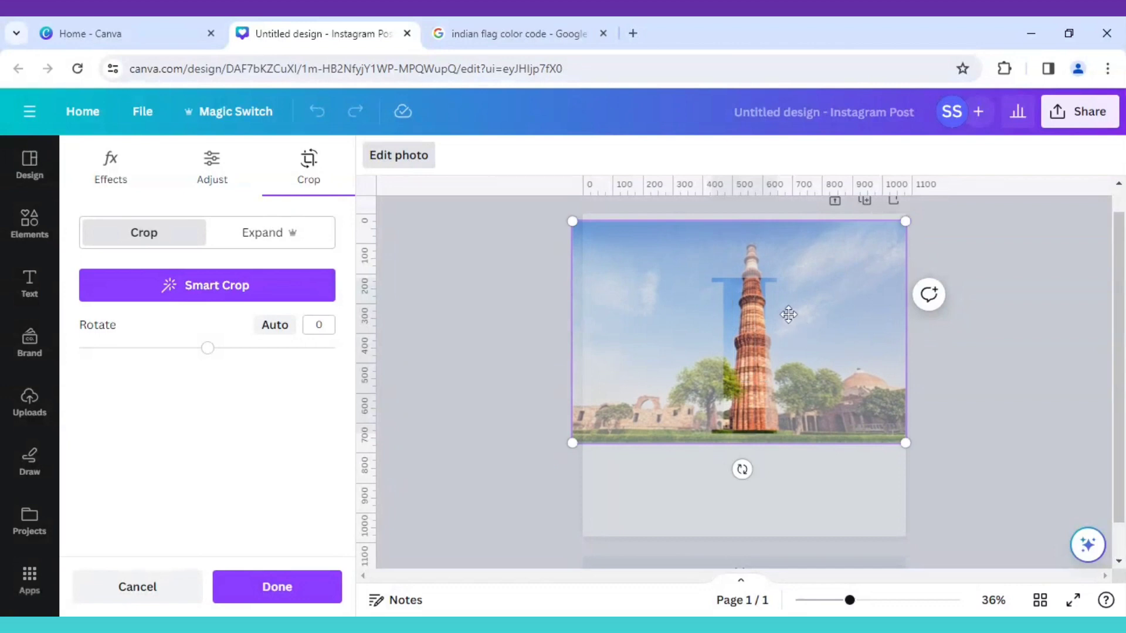
drag(787, 314, 783, 316)
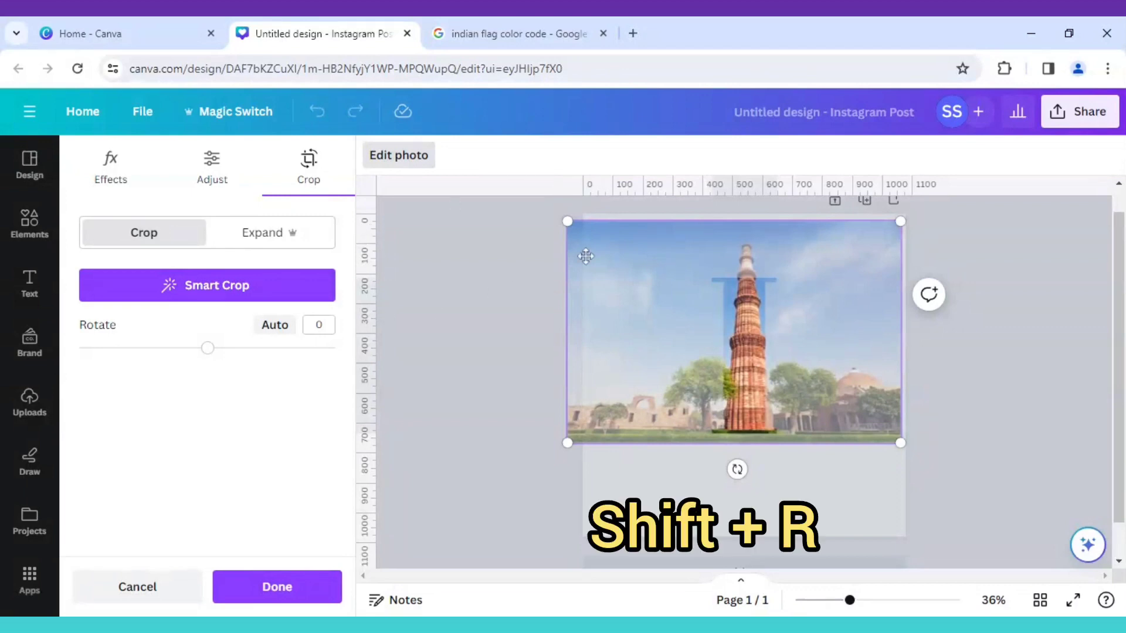
Place horizontal ruler guides at the upper and lower edges of the enlarged photo and finish the crop.
drag(688, 189, 691, 220)
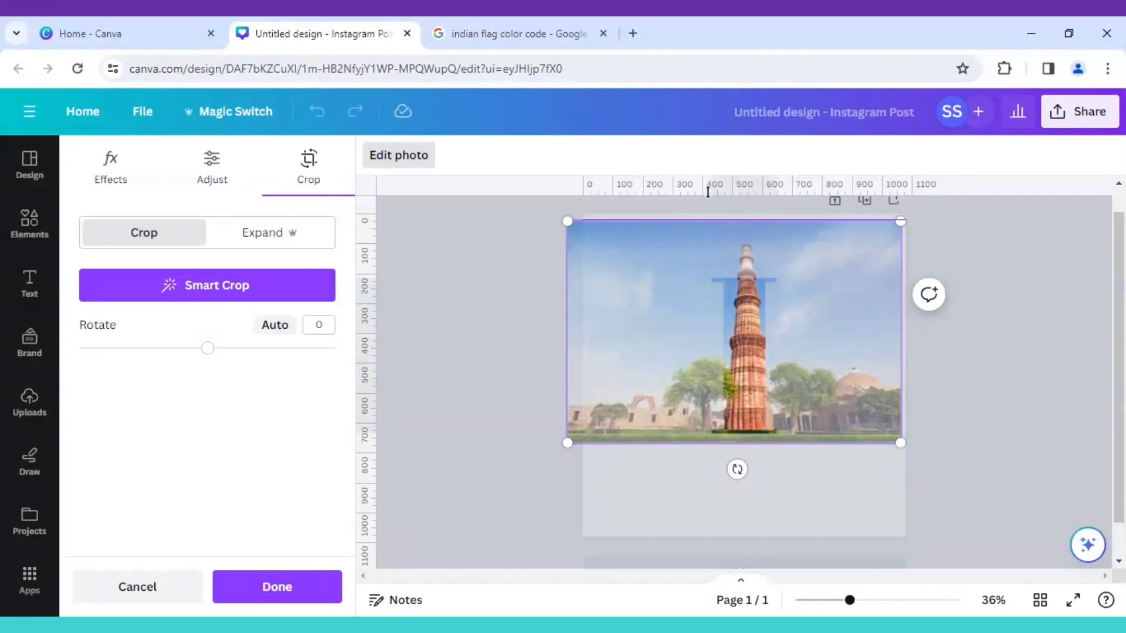
drag(707, 192, 693, 444)
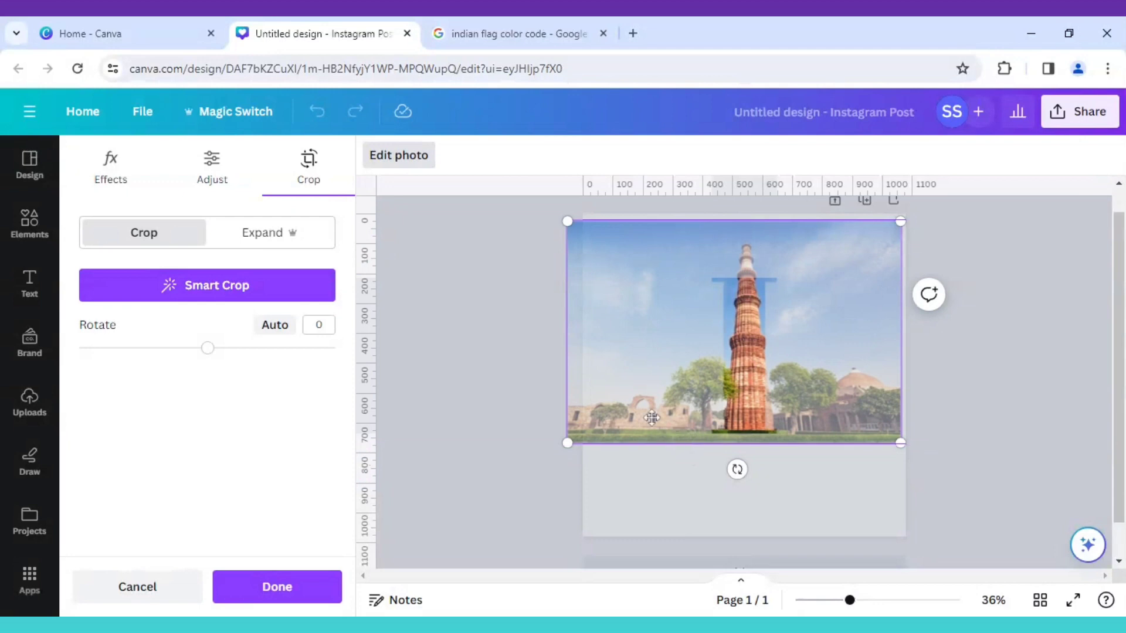
click(495, 291)
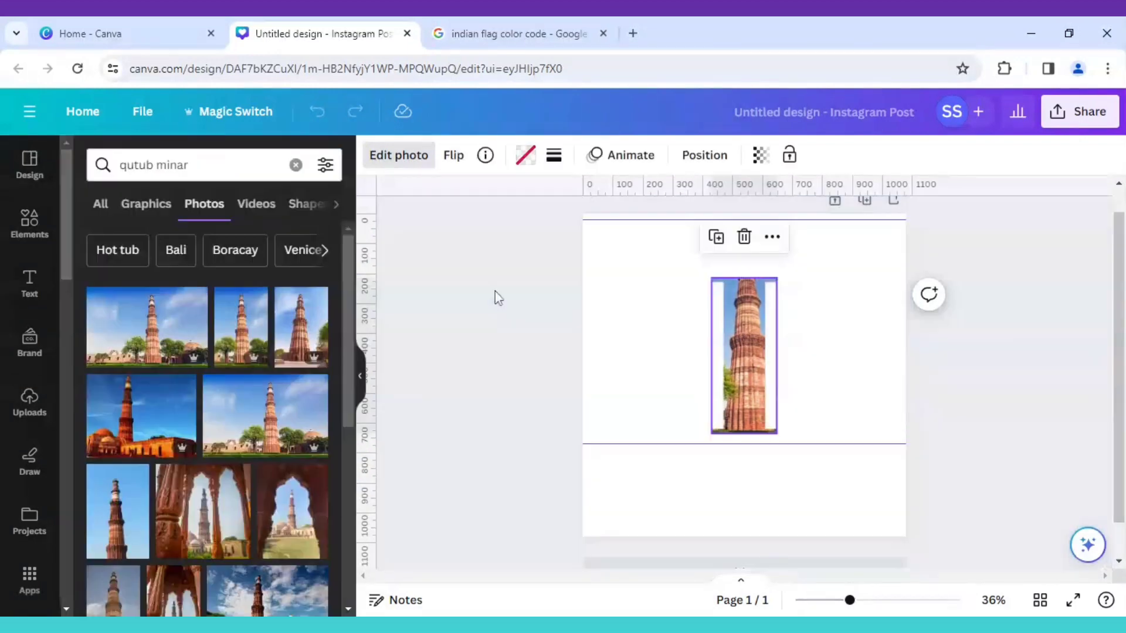
Add a second copy of the first Qutub Minar photo and scale it to about 1,117 × 744 between the two guides.
click(163, 332)
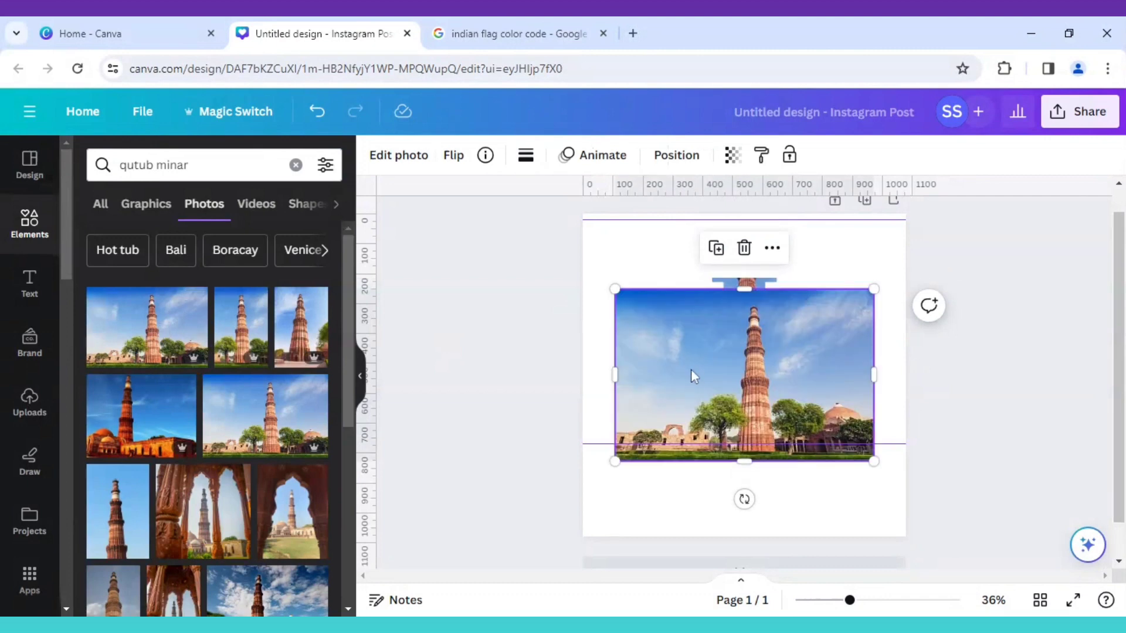
drag(693, 376, 658, 351)
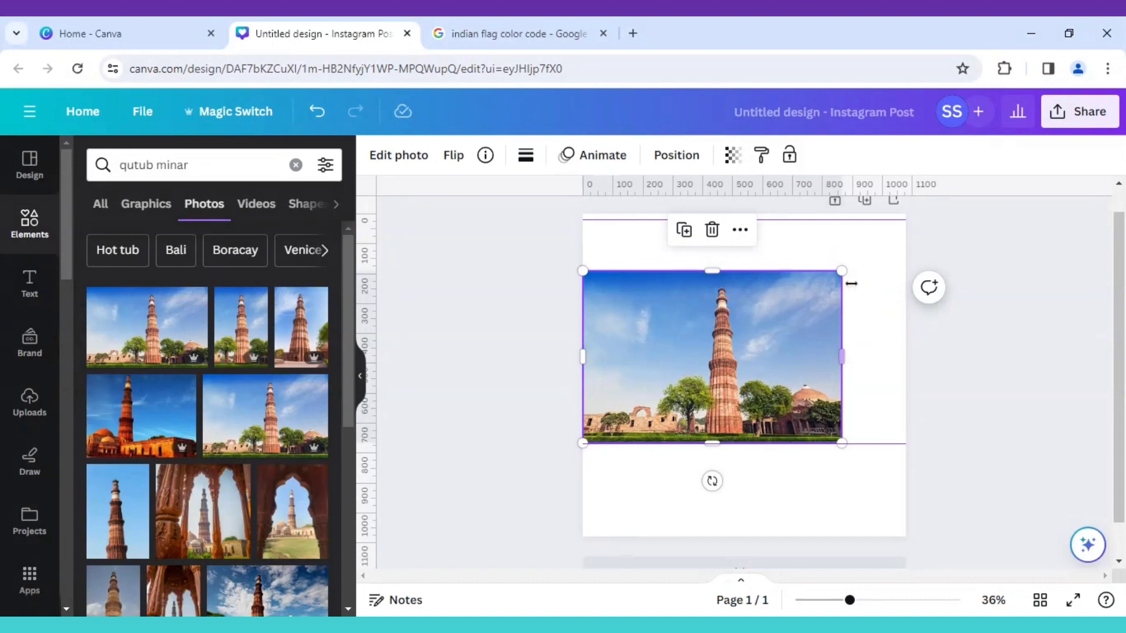
drag(841, 271, 923, 232)
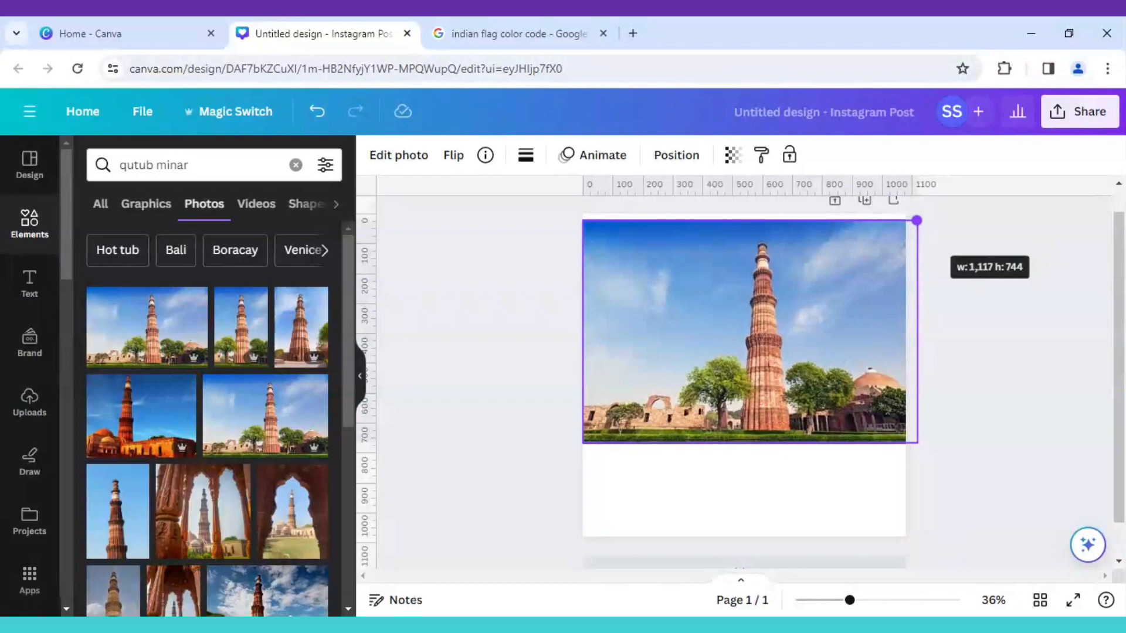
drag(916, 220, 918, 225)
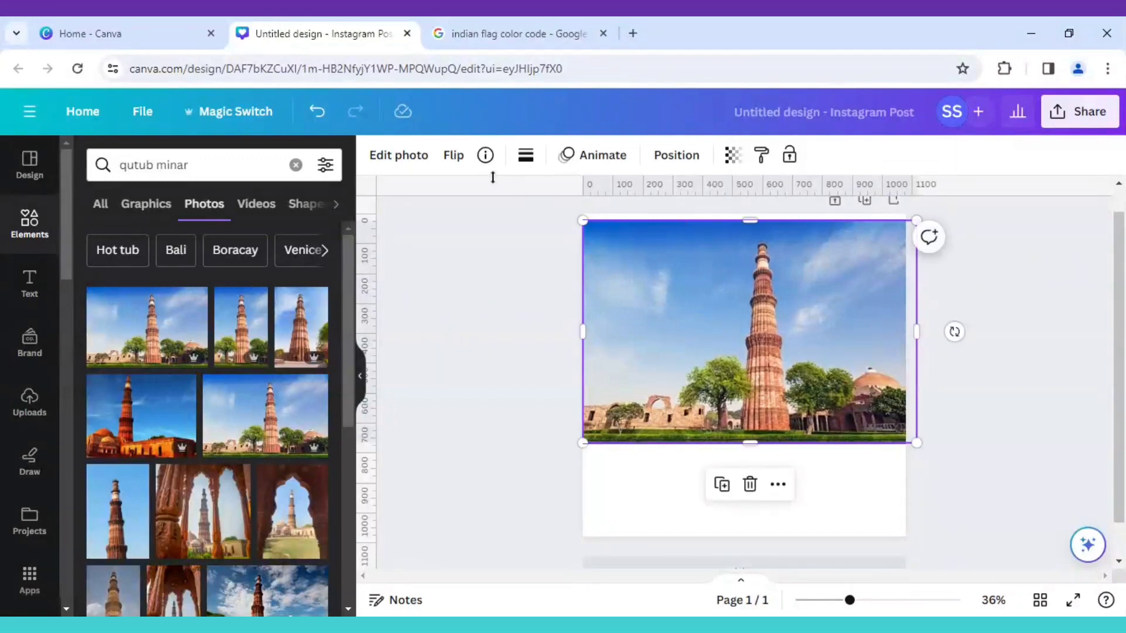
Revert the photo editing tools to the old editor for the selected Qutub Minar photo.
click(401, 157)
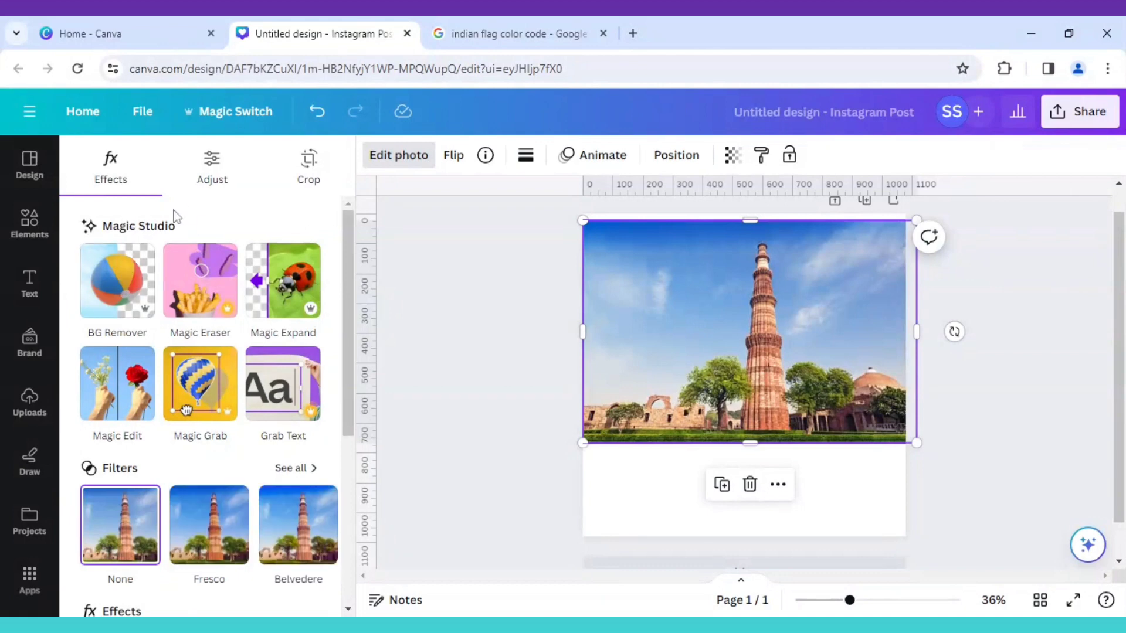
scroll(223, 381, down, 5)
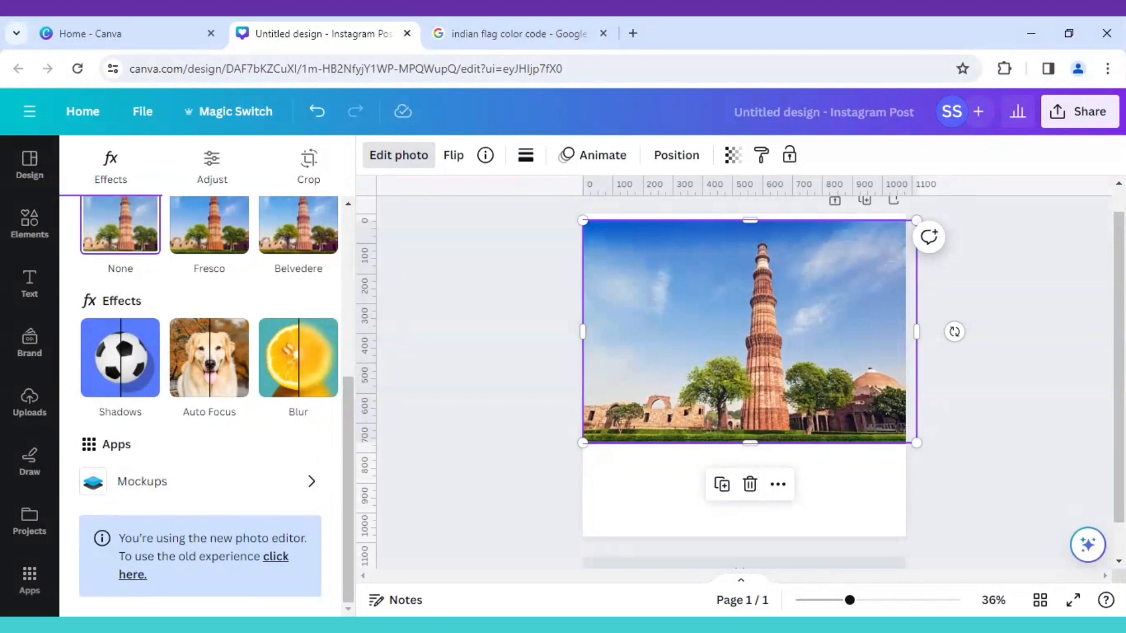
click(277, 559)
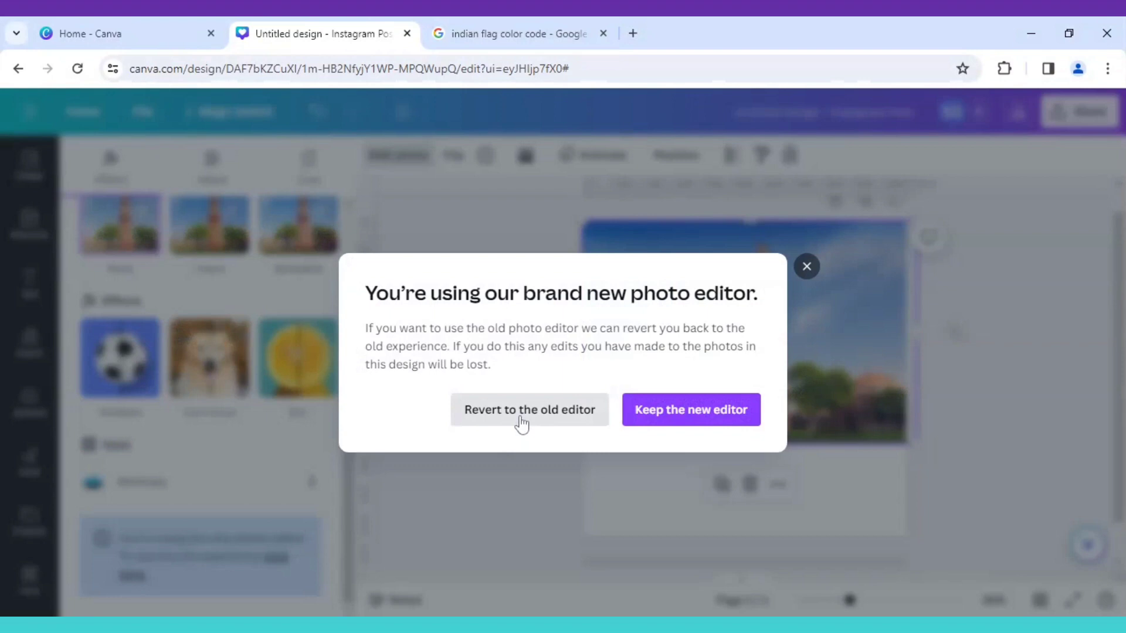
click(521, 421)
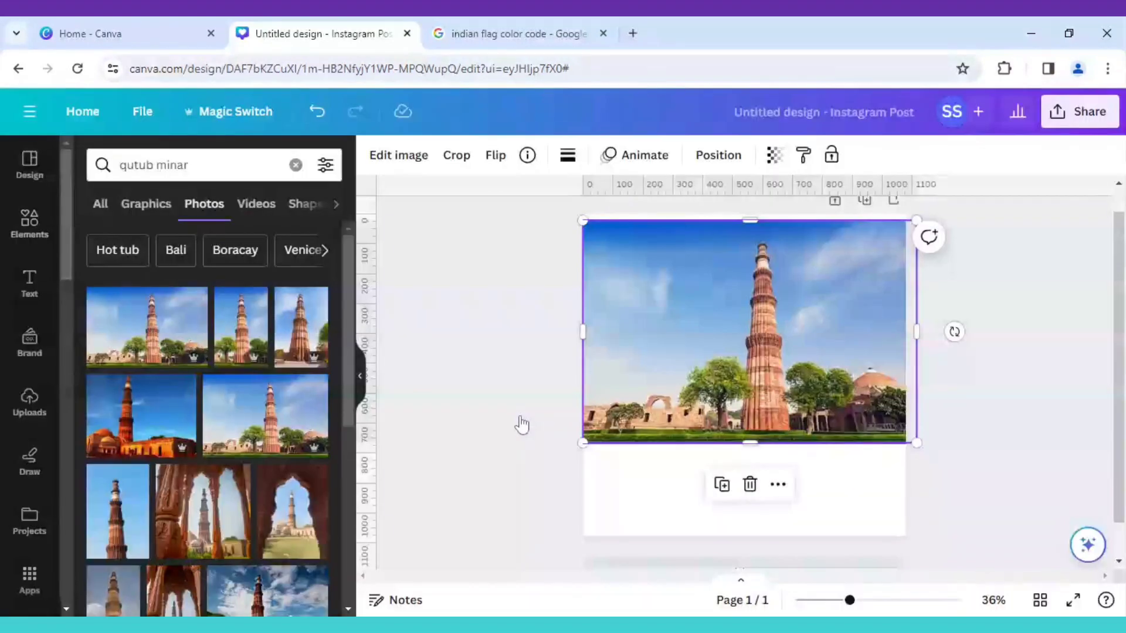
Remove the photo copy's background and shift the cutout so its tower lines up with the tower in the I frame.
click(387, 161)
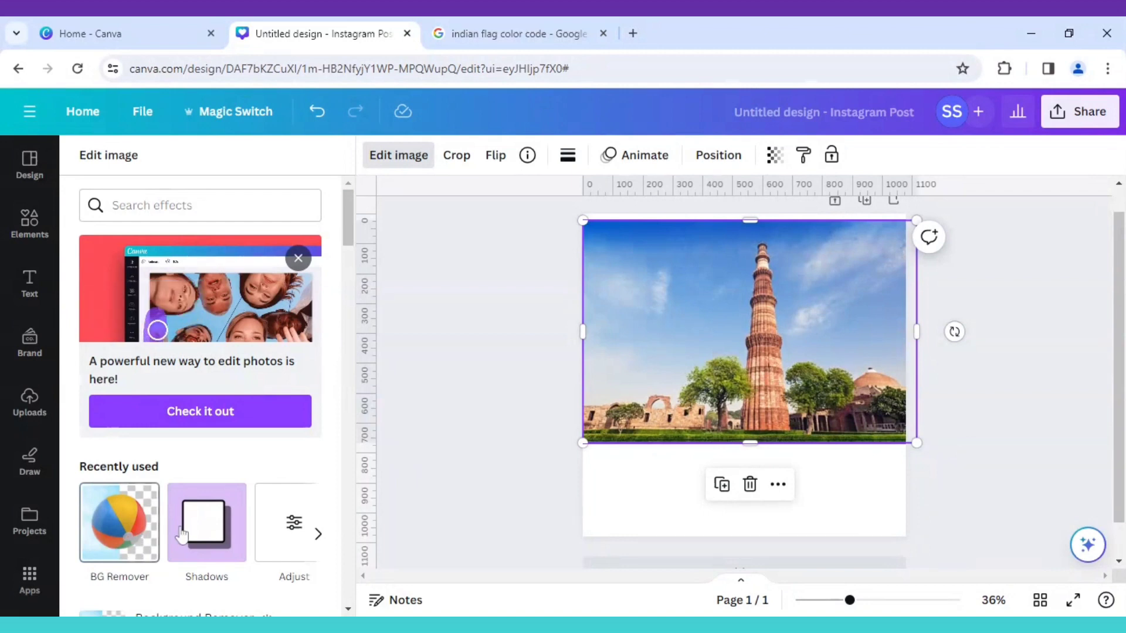
click(139, 540)
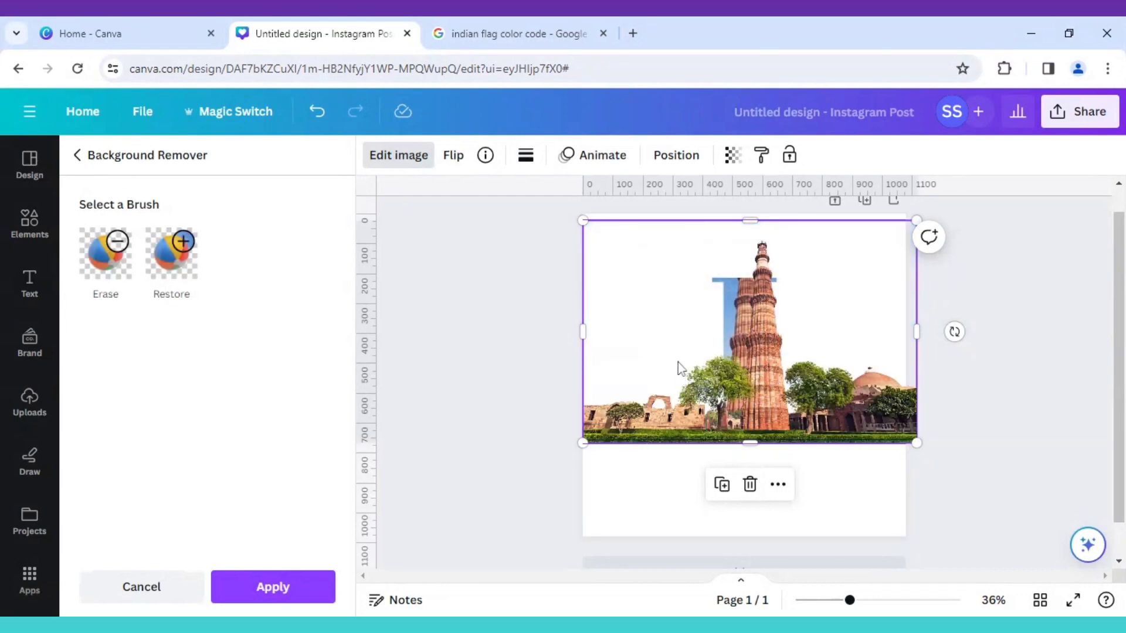
drag(677, 362, 659, 362)
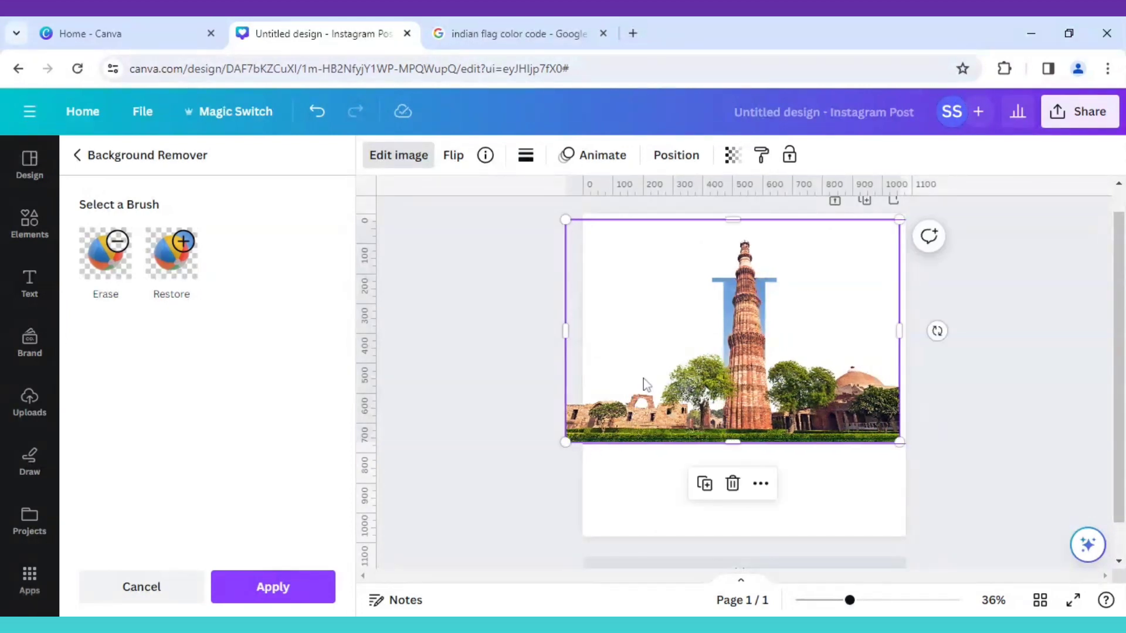
drag(642, 378, 644, 379)
Crop the cutout's lower part up to just below the tower's lowest balcony, leaving the upper tower over the letter.
drag(852, 603, 878, 602)
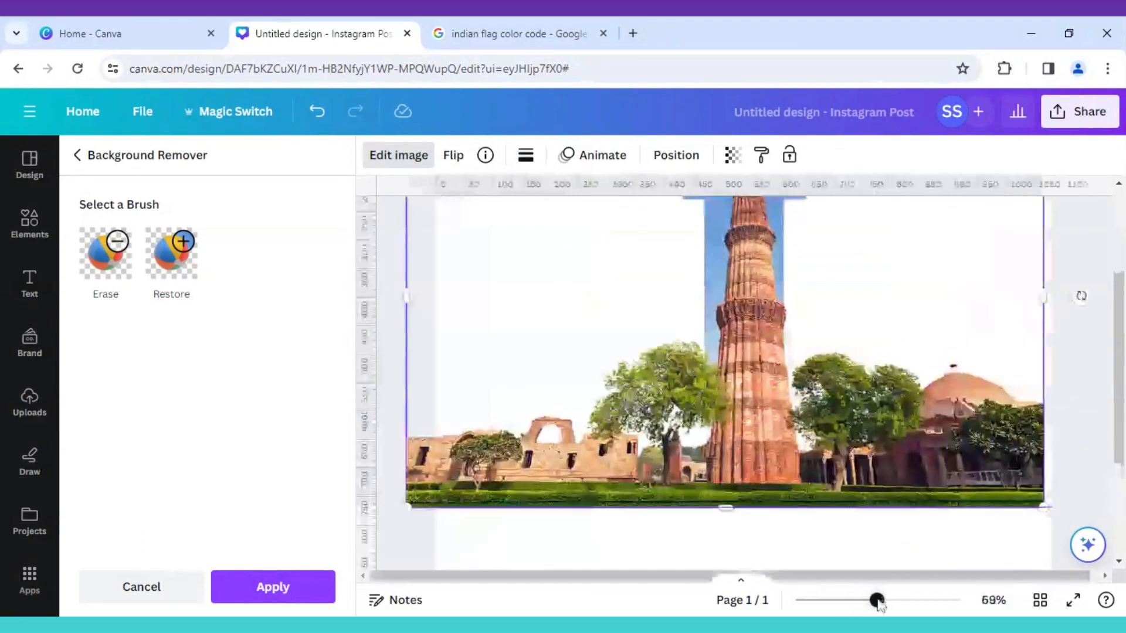
scroll(834, 504, up, 3)
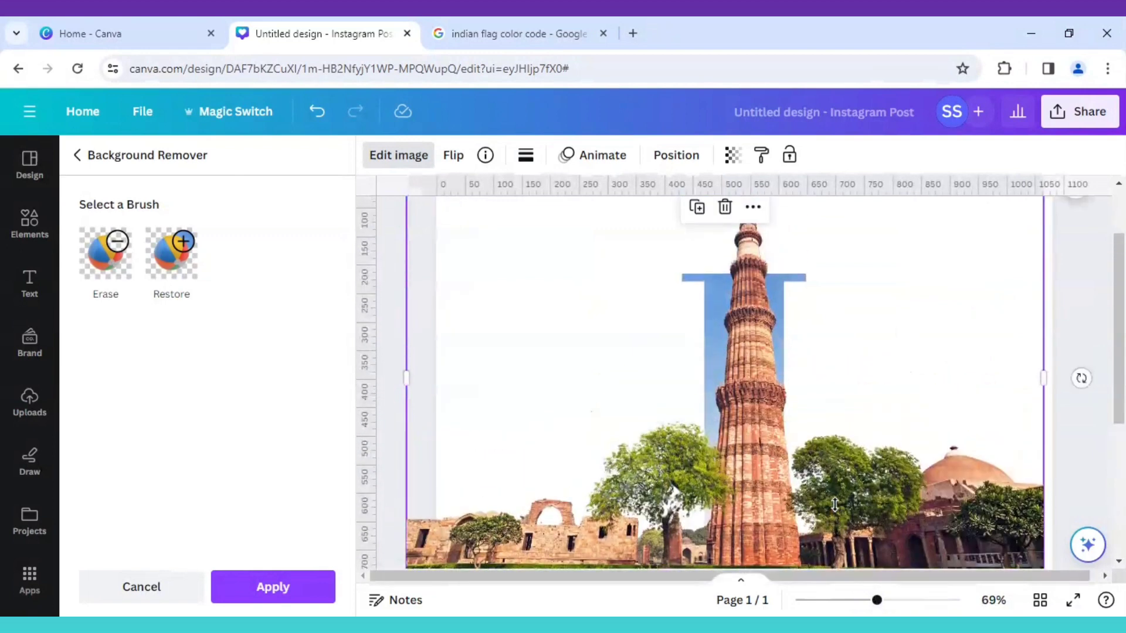
scroll(835, 504, down, 3)
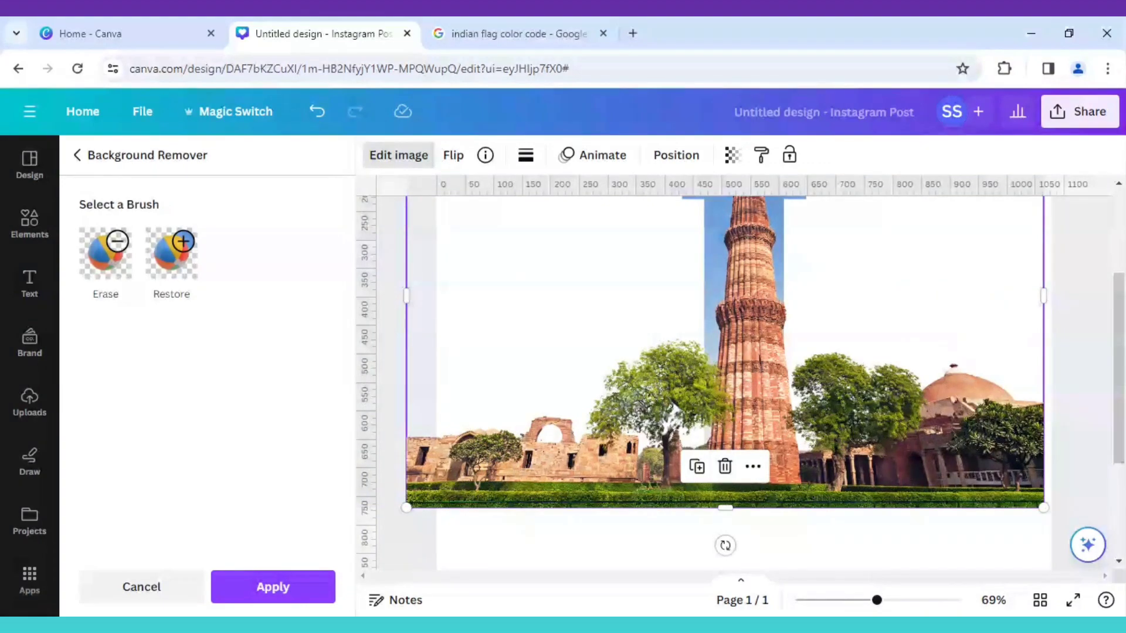
scroll(493, 563, down, 3)
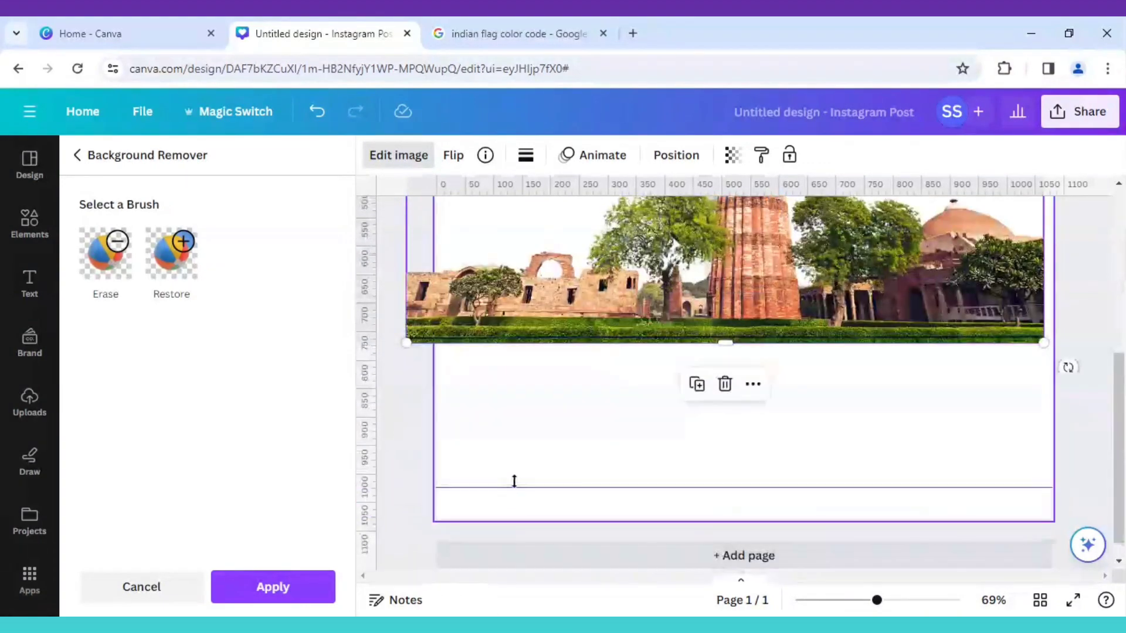
scroll(536, 443, up, 3)
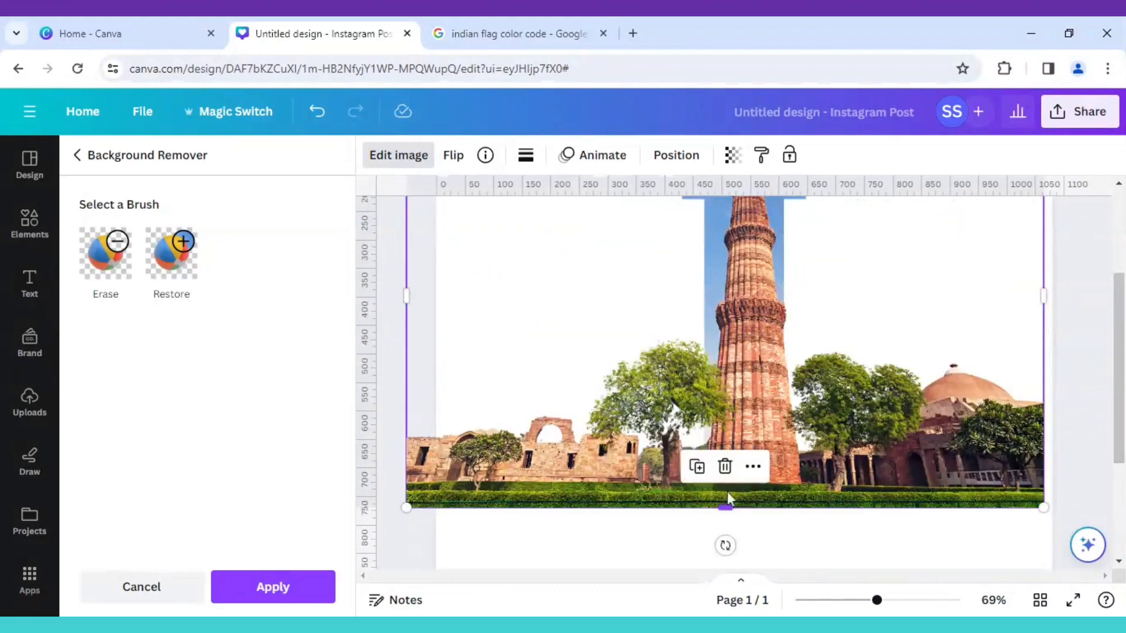
drag(725, 505, 729, 322)
scroll(731, 387, up, 2)
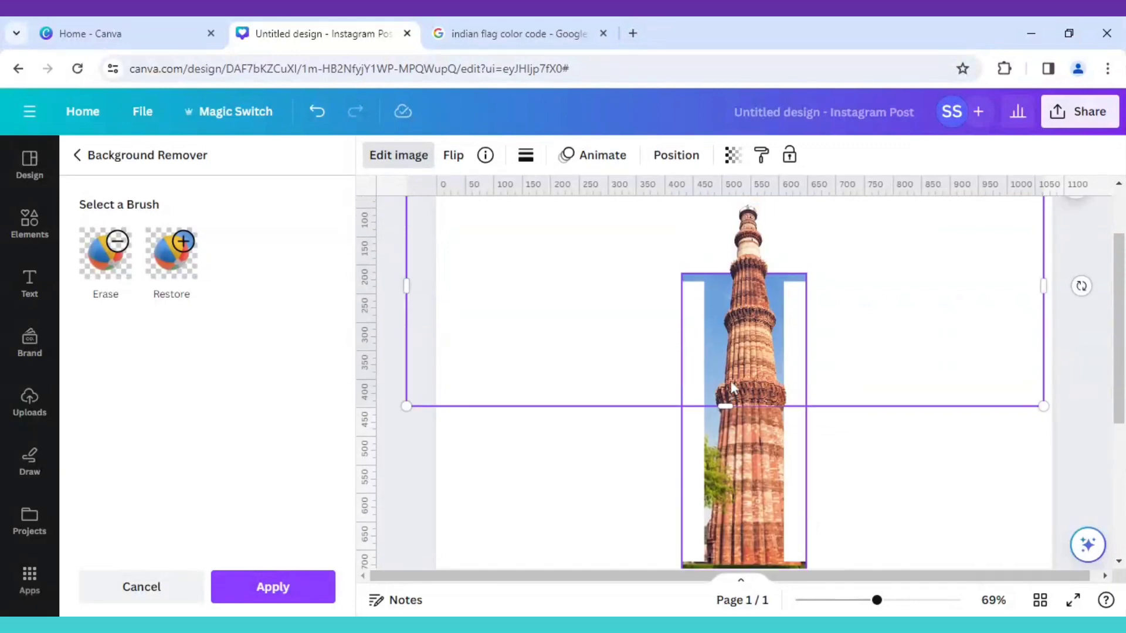
scroll(732, 387, up, 2)
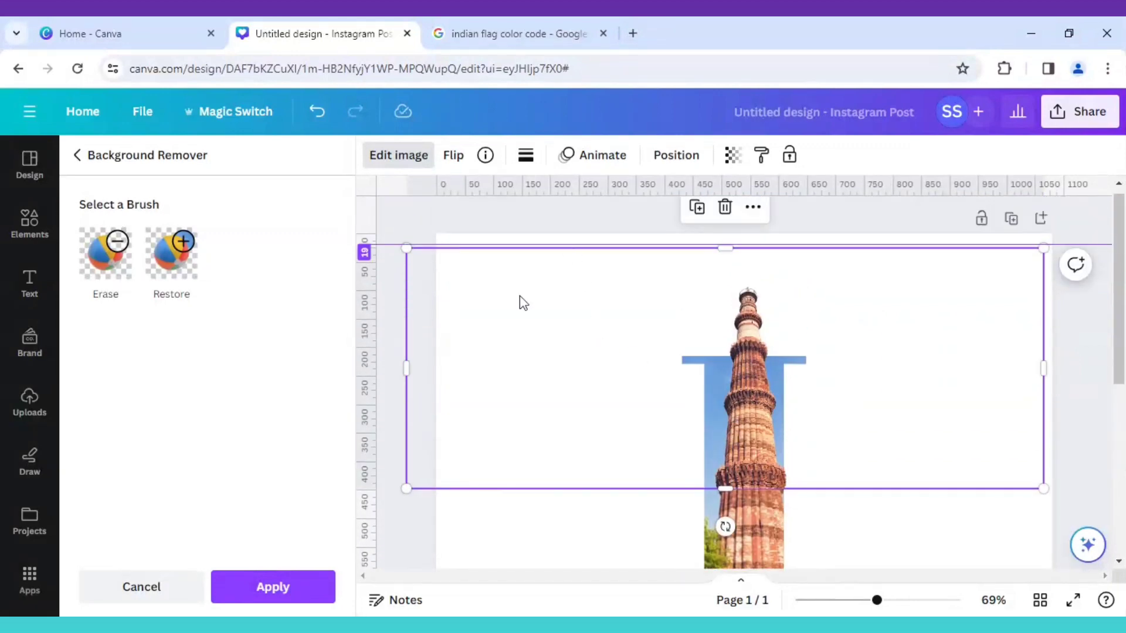
Crop both sides of the cutout close to the tower, slightly wider than the letter I, and deselect it.
drag(476, 376, 667, 370)
drag(1039, 368, 824, 368)
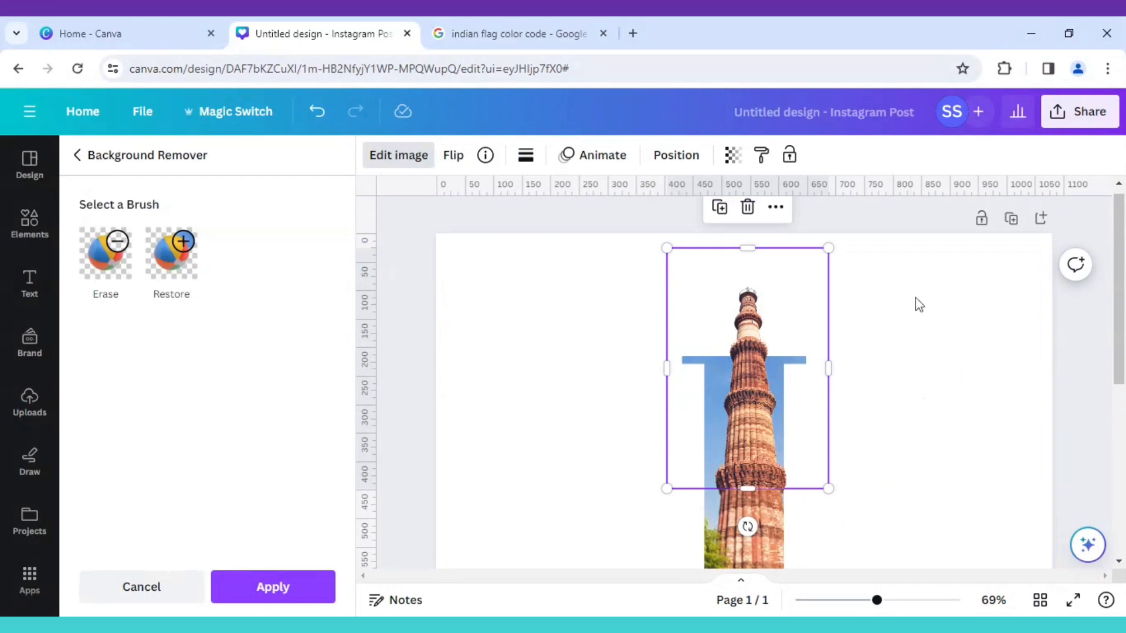
drag(875, 599, 849, 603)
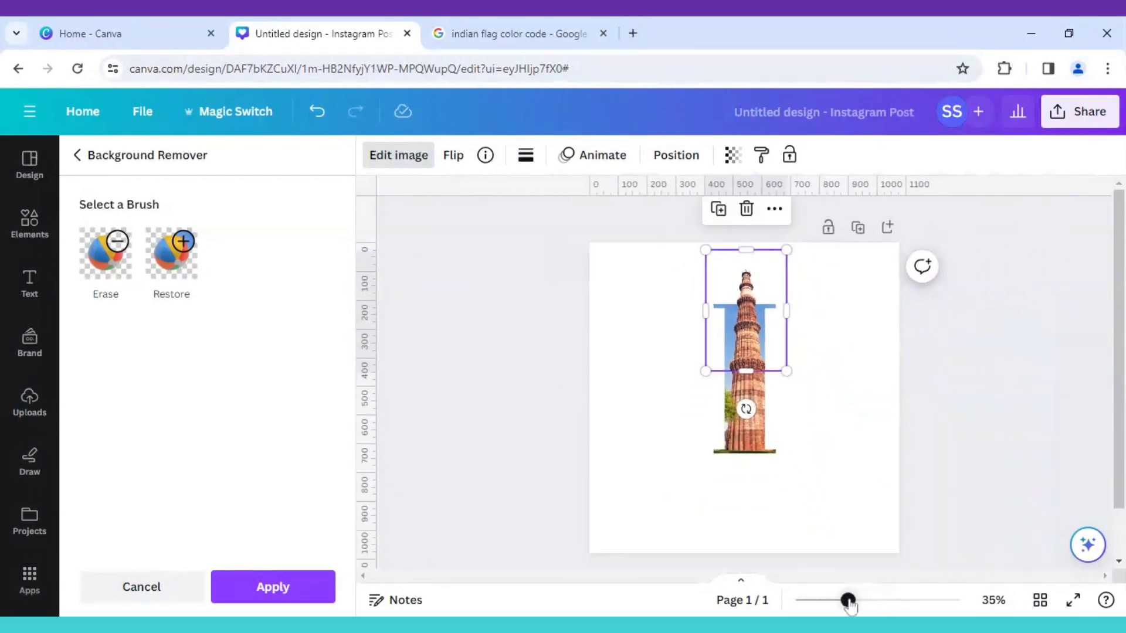
click(984, 468)
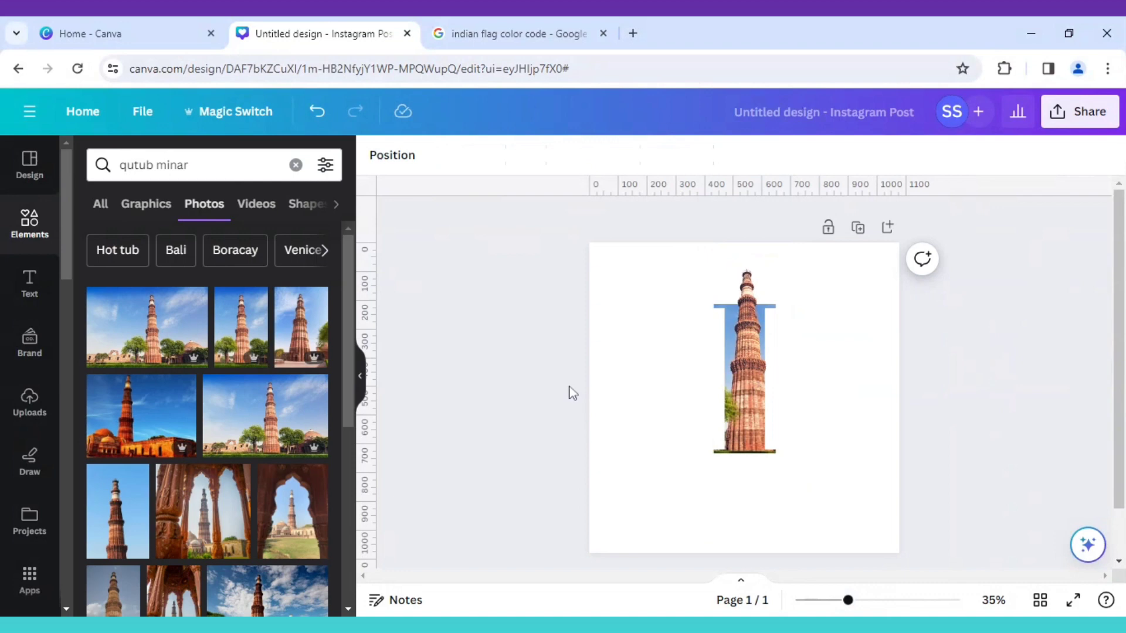
Set the page background to the photo colour #e6a57b.
click(650, 368)
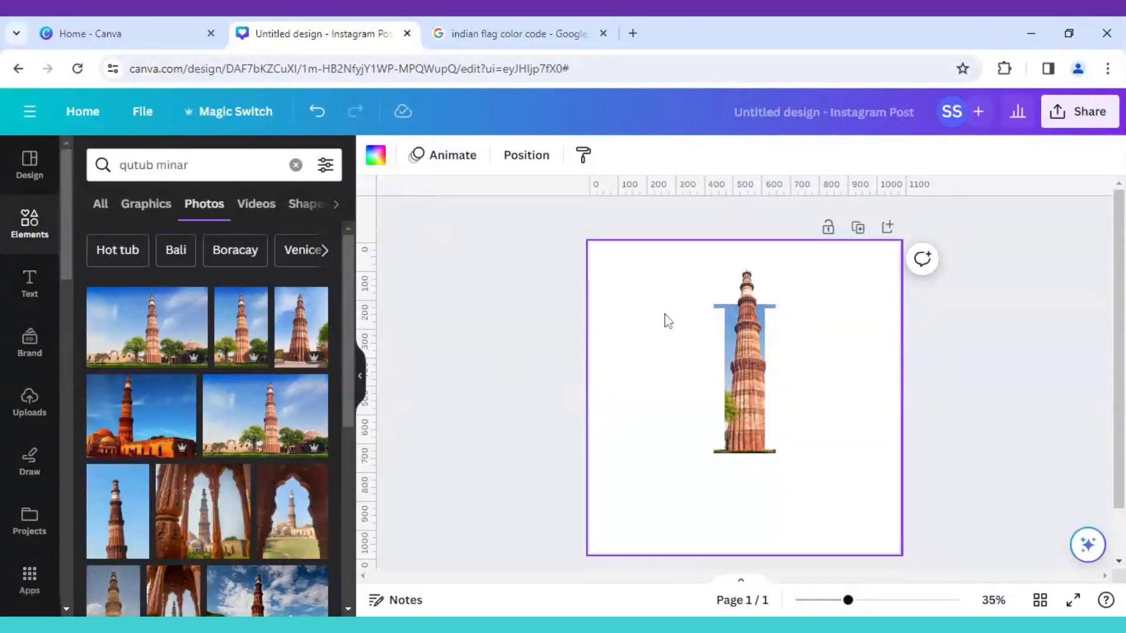
click(376, 155)
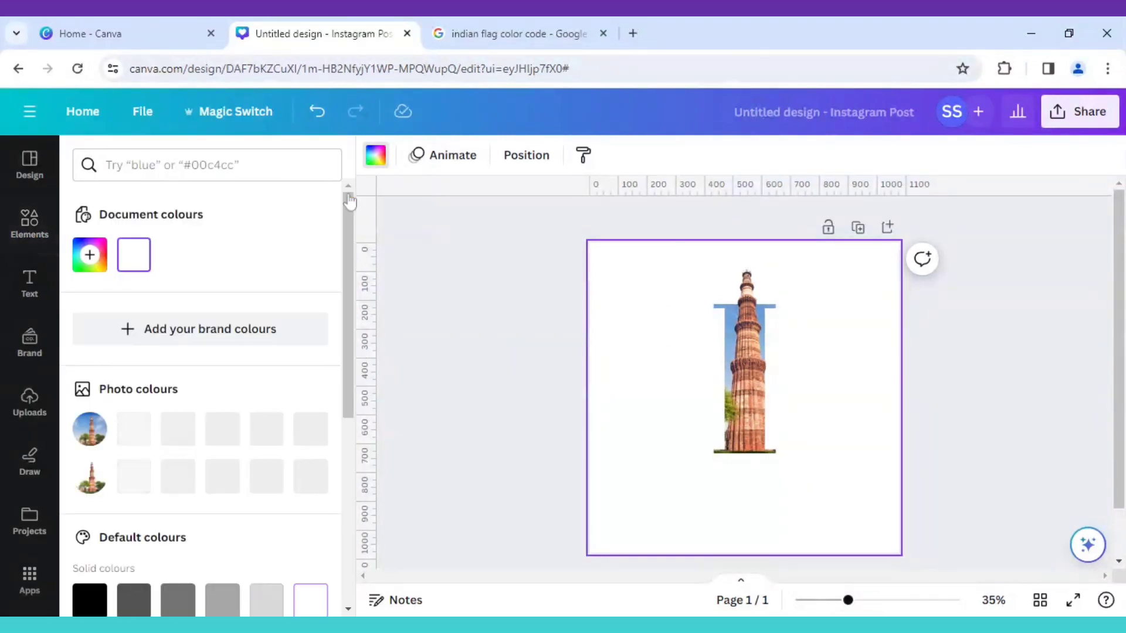
scroll(228, 363, down, 5)
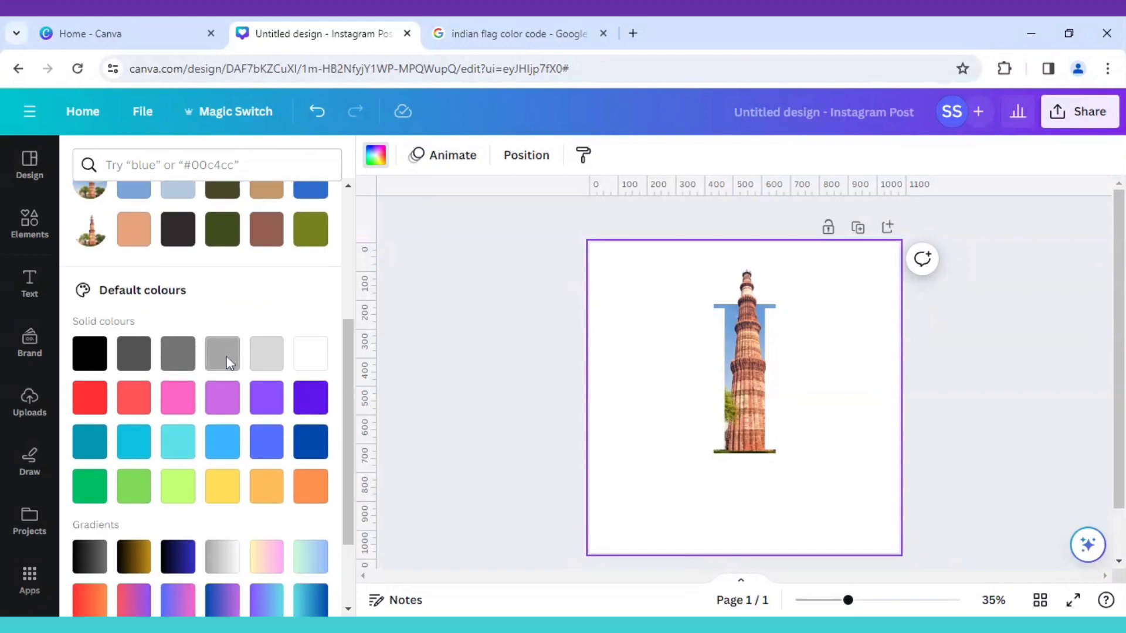
scroll(228, 364, down, 2)
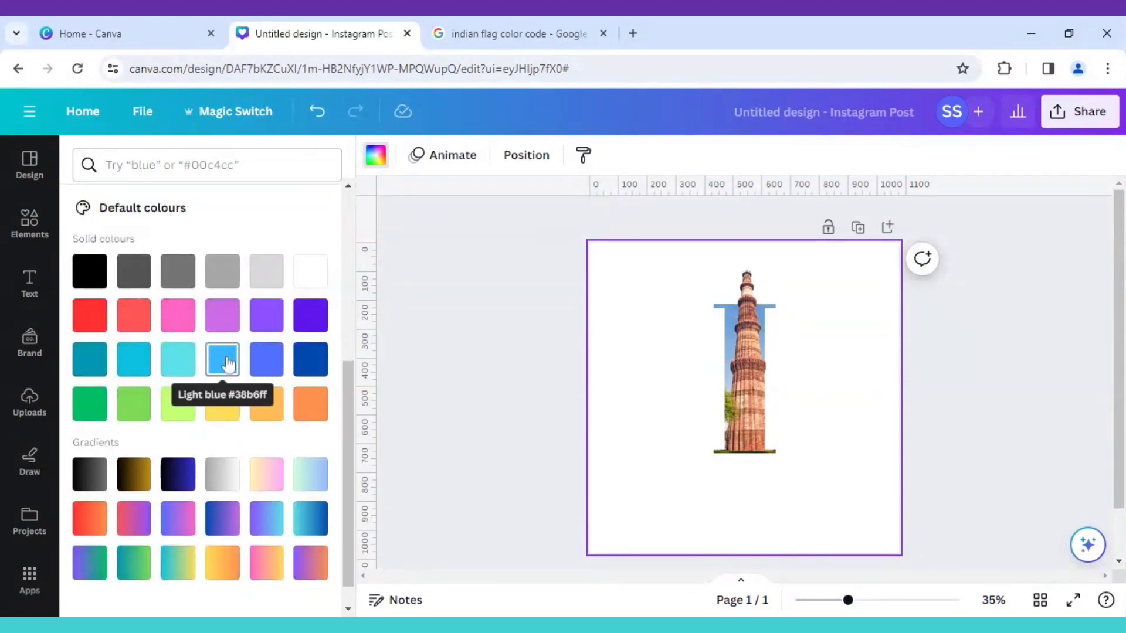
scroll(228, 364, down, 1)
scroll(228, 362, up, 5)
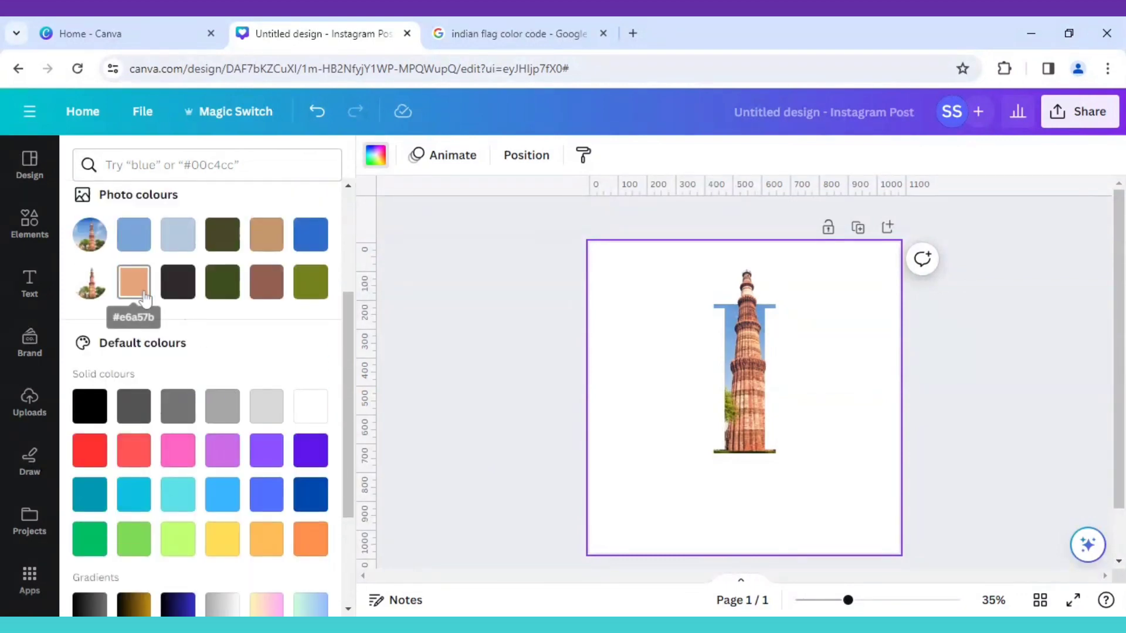
click(142, 294)
Lighten the page background to the custom solid colour #FDD3B8.
scroll(282, 352, up, 4)
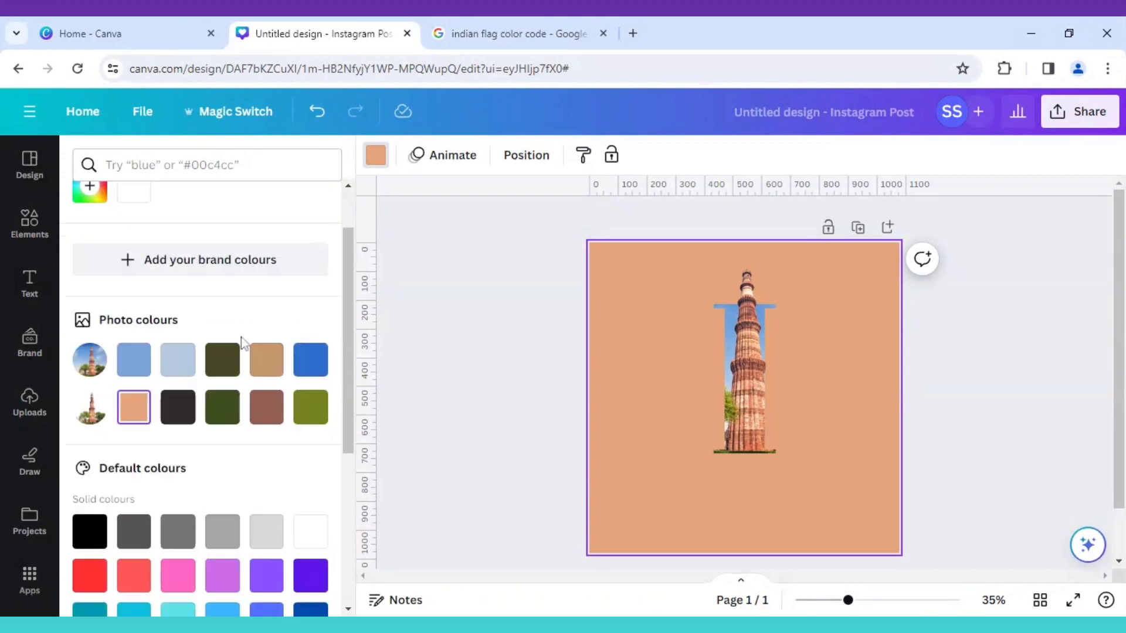
click(90, 225)
drag(185, 321, 145, 307)
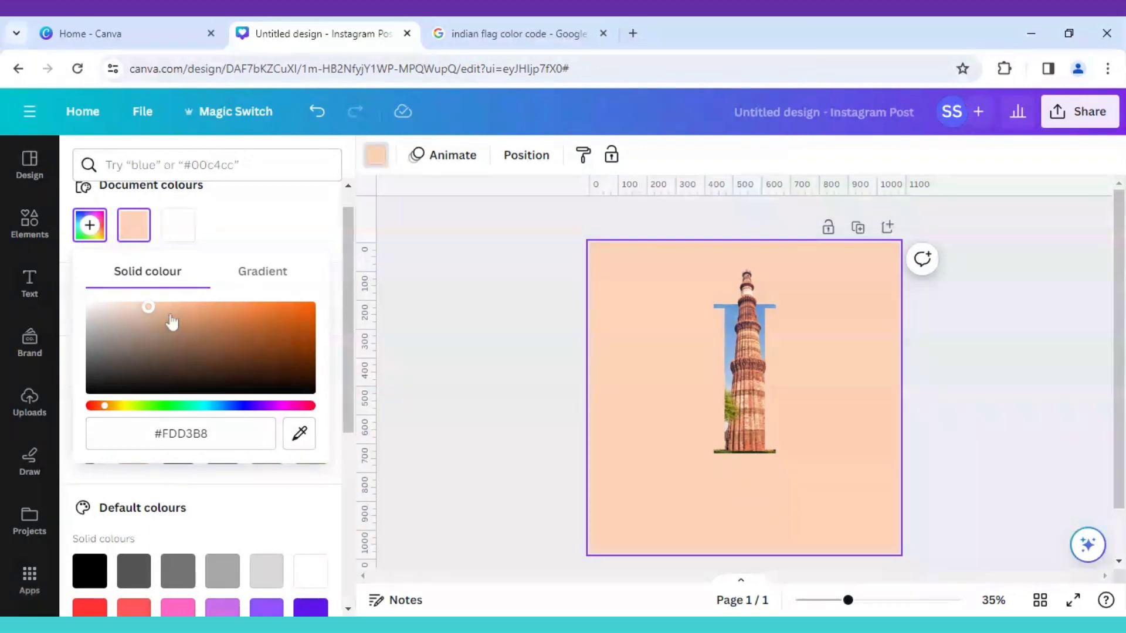
click(443, 406)
click(450, 414)
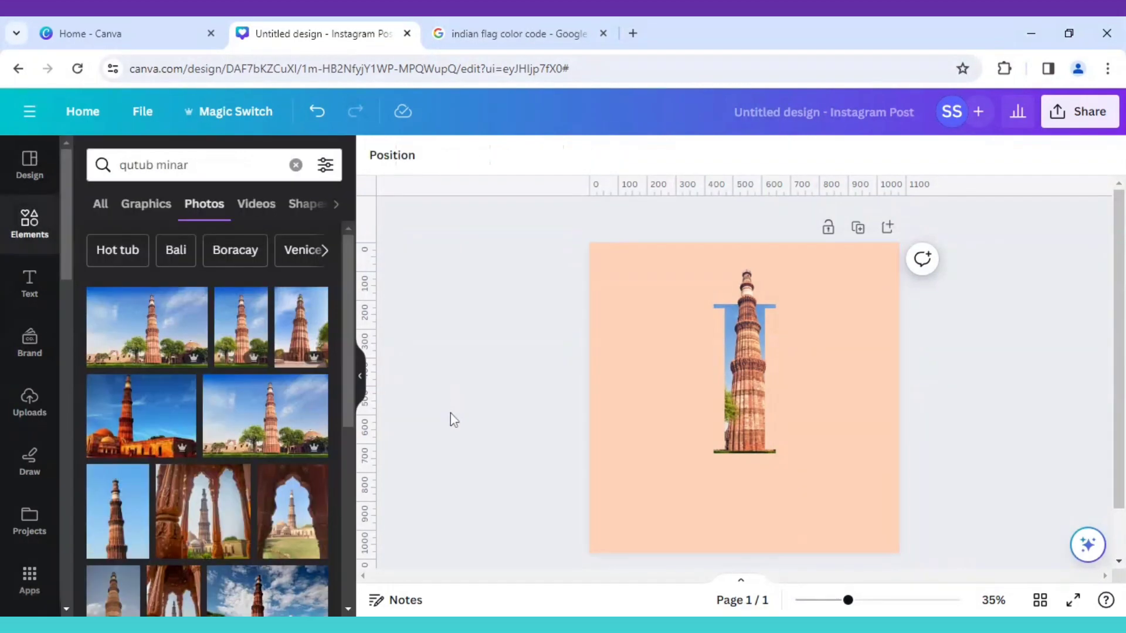
scroll(450, 414, down, 1)
scroll(451, 414, up, 1)
click(611, 393)
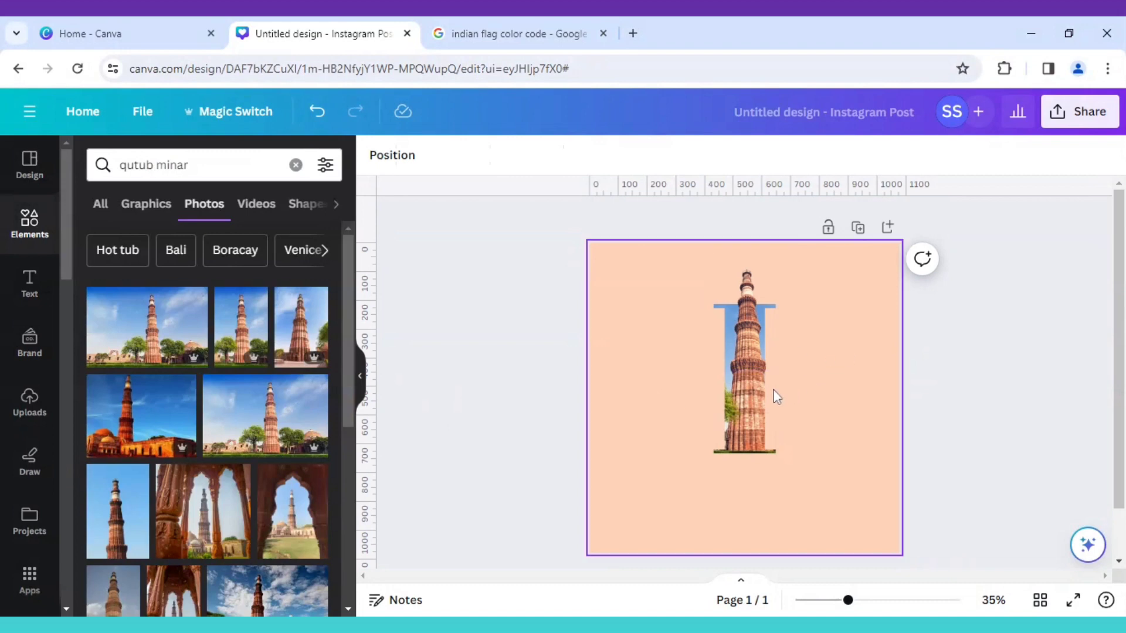
Search the elements for "clouds" and compare the graphics with the photos, ending on the photo results.
click(185, 165)
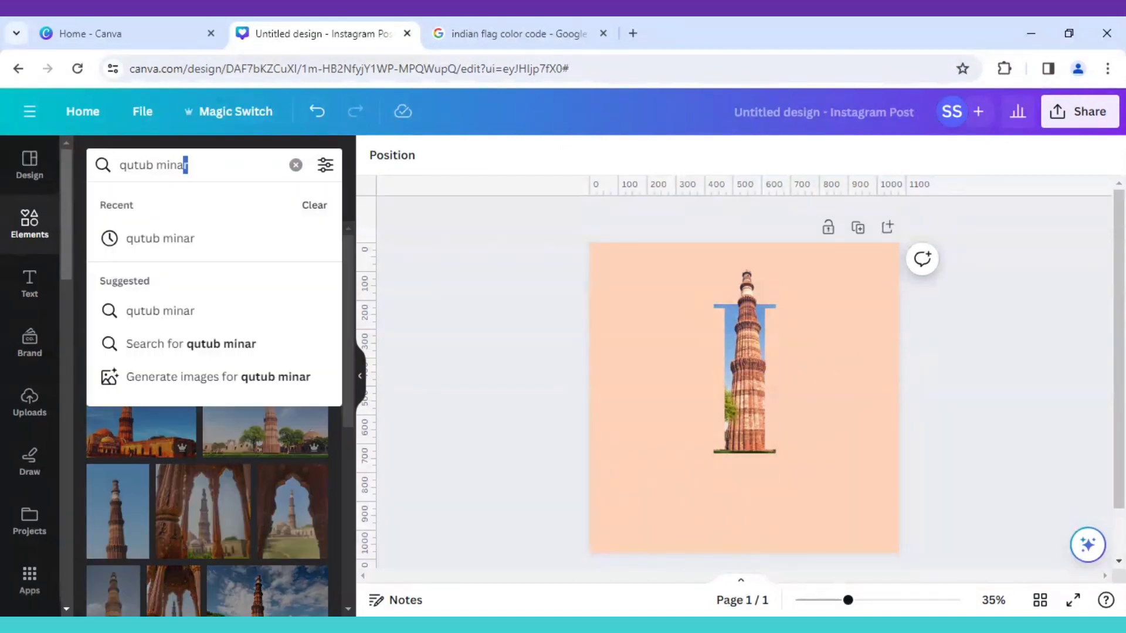
triple_click(186, 165)
text(clouds)
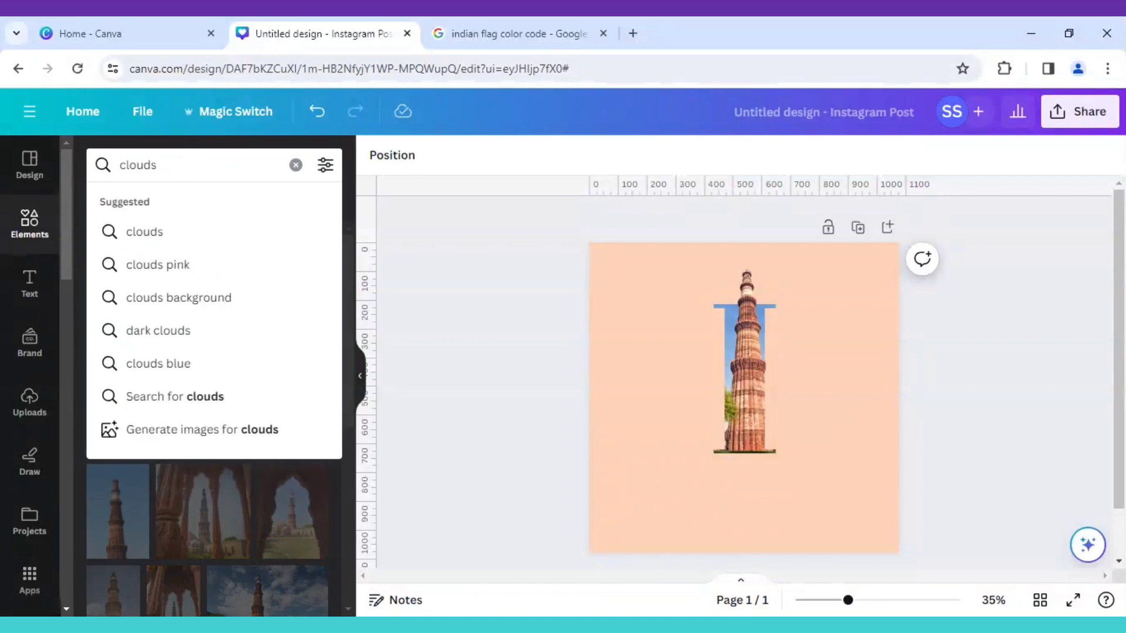
key(Return)
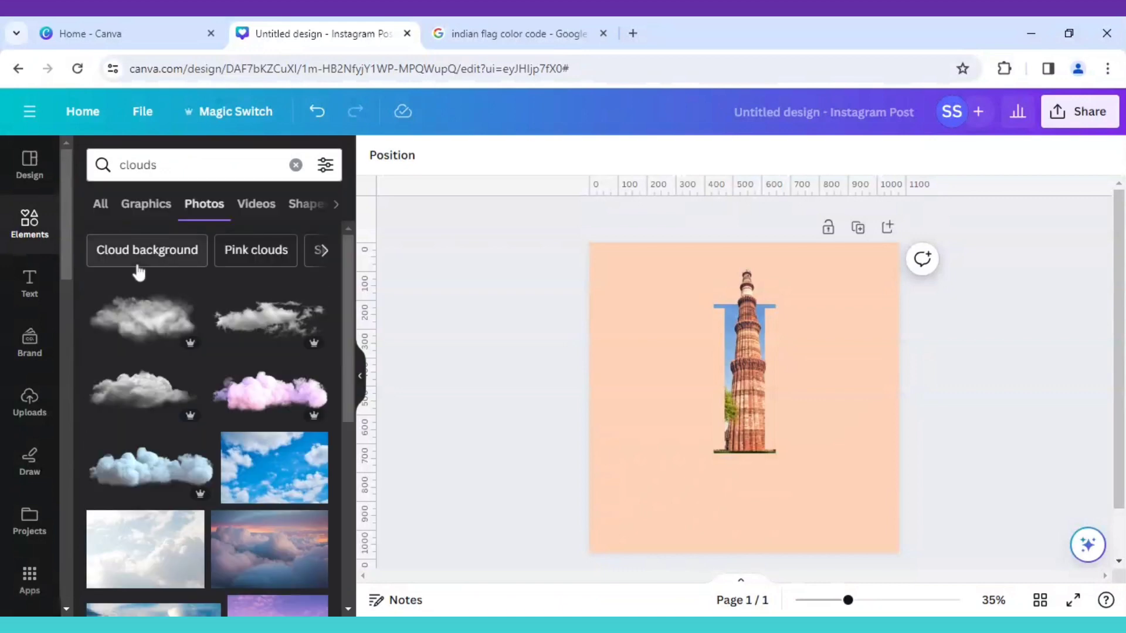
click(147, 211)
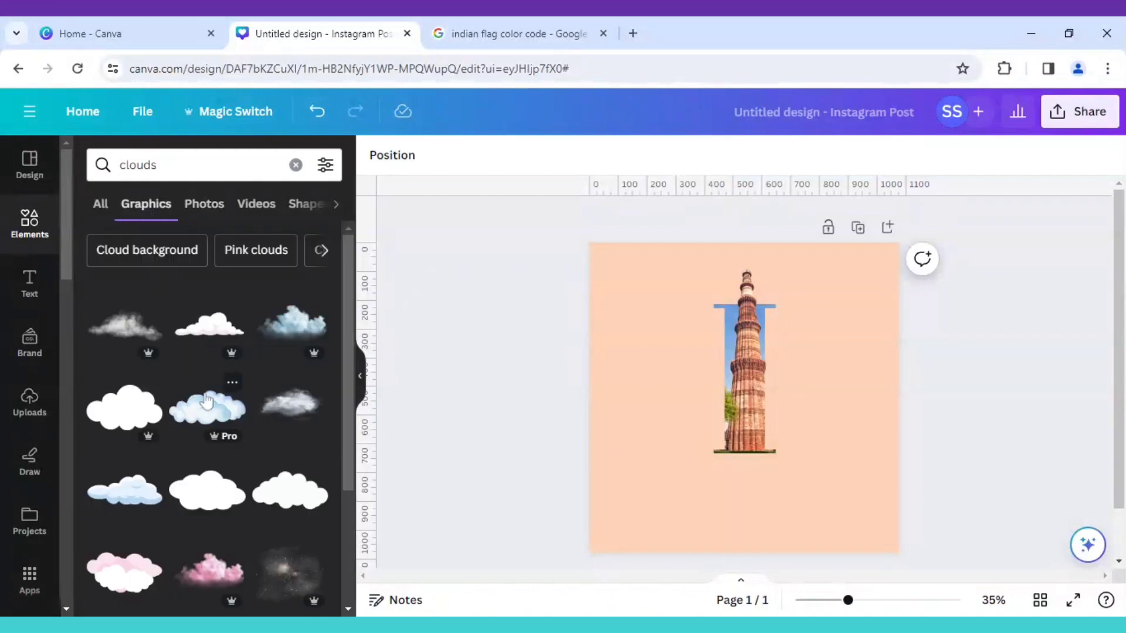
click(202, 206)
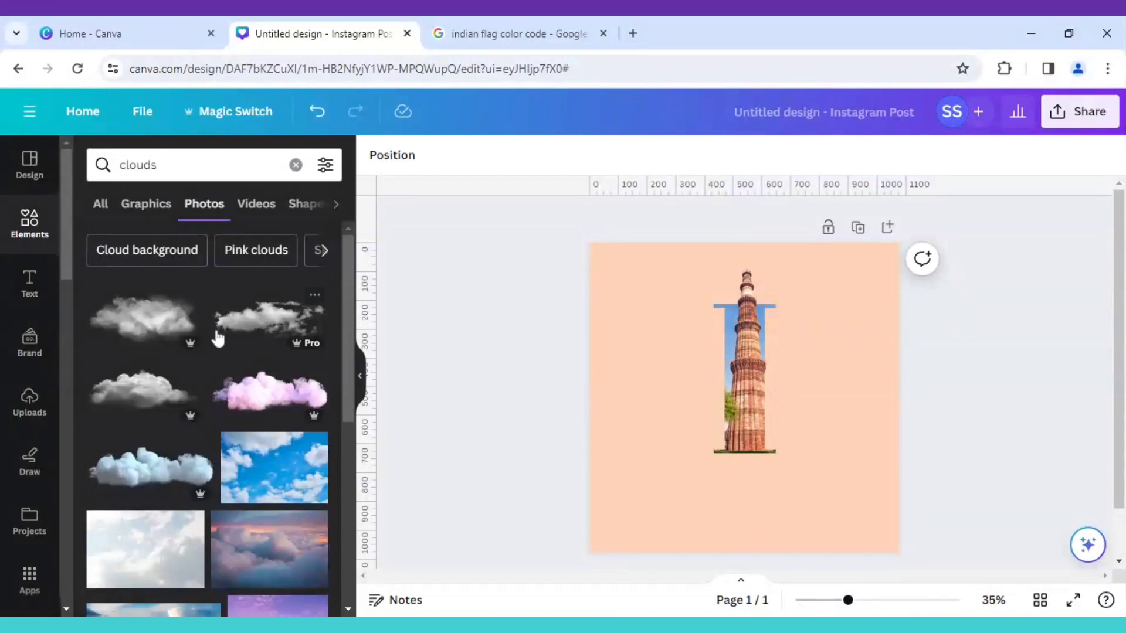
scroll(216, 335, down, 2)
scroll(217, 338, up, 2)
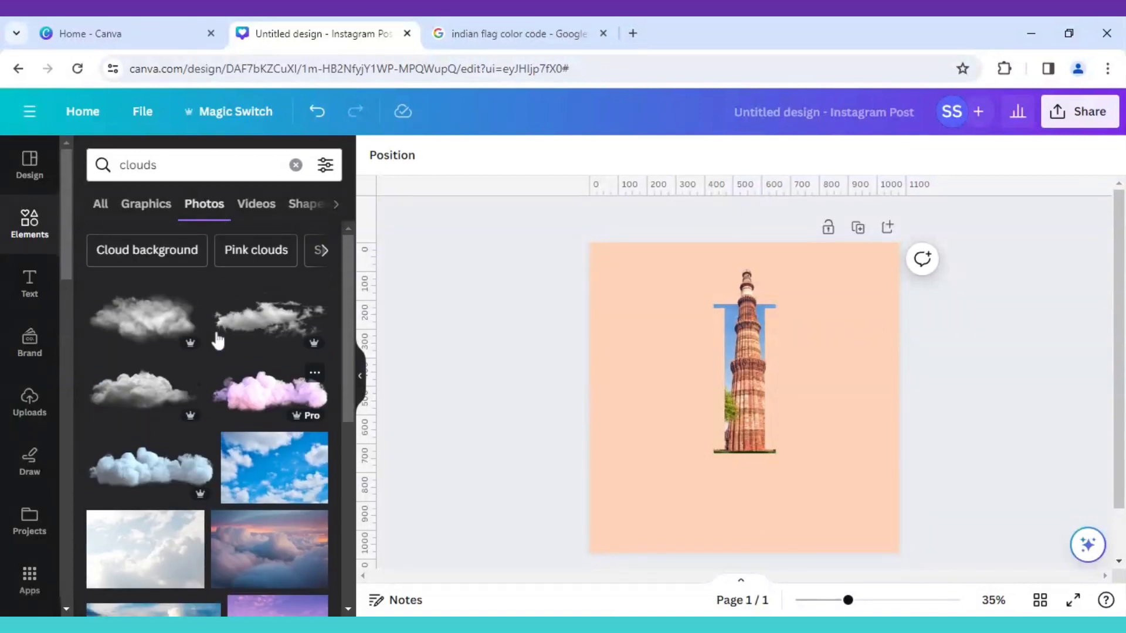
Add the wispy white cloud photo, shrink it and place it against the right side of the tower's middle.
click(253, 332)
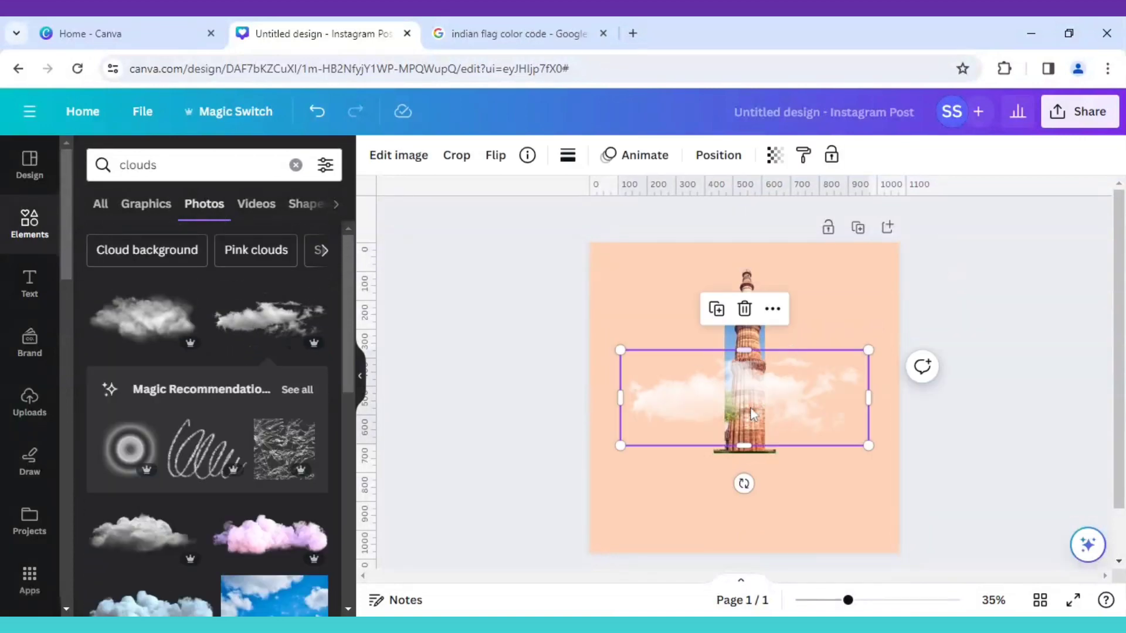
drag(650, 431, 760, 391)
drag(824, 377, 807, 355)
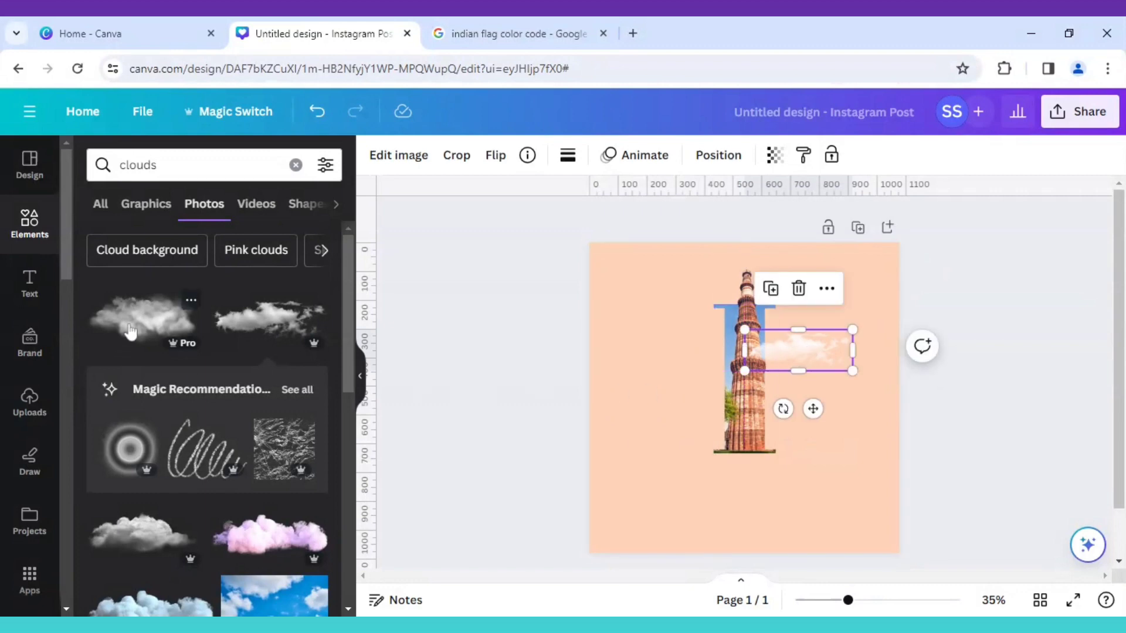
Add the fluffy white cloud photo, shrink it and place it against the left side of the tower's middle.
click(127, 550)
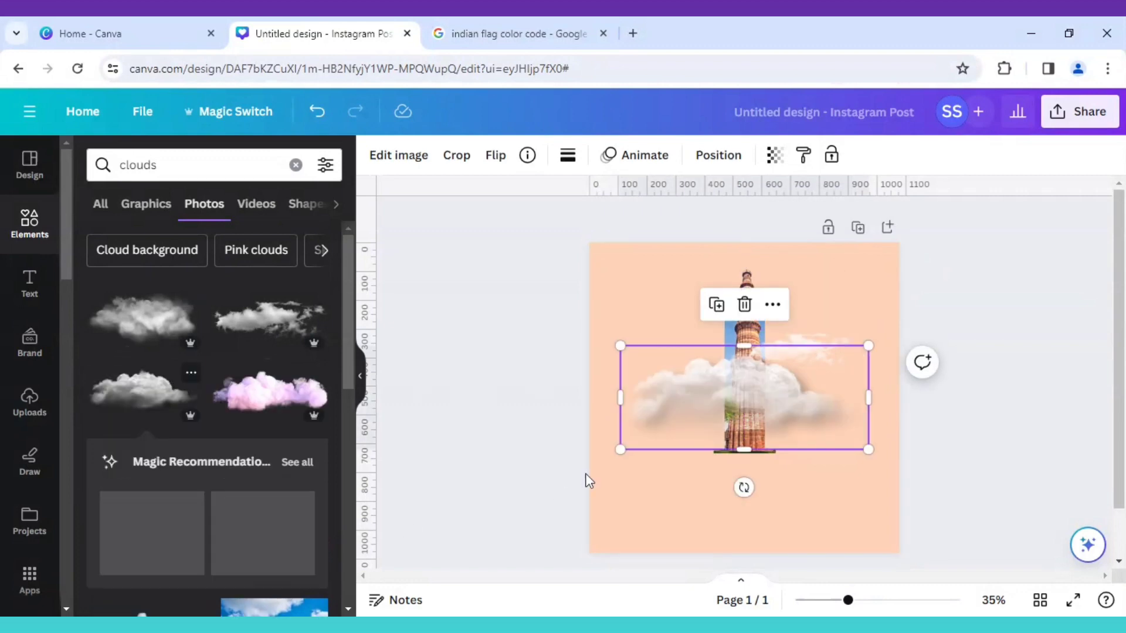
drag(635, 448, 719, 408)
drag(795, 393, 711, 393)
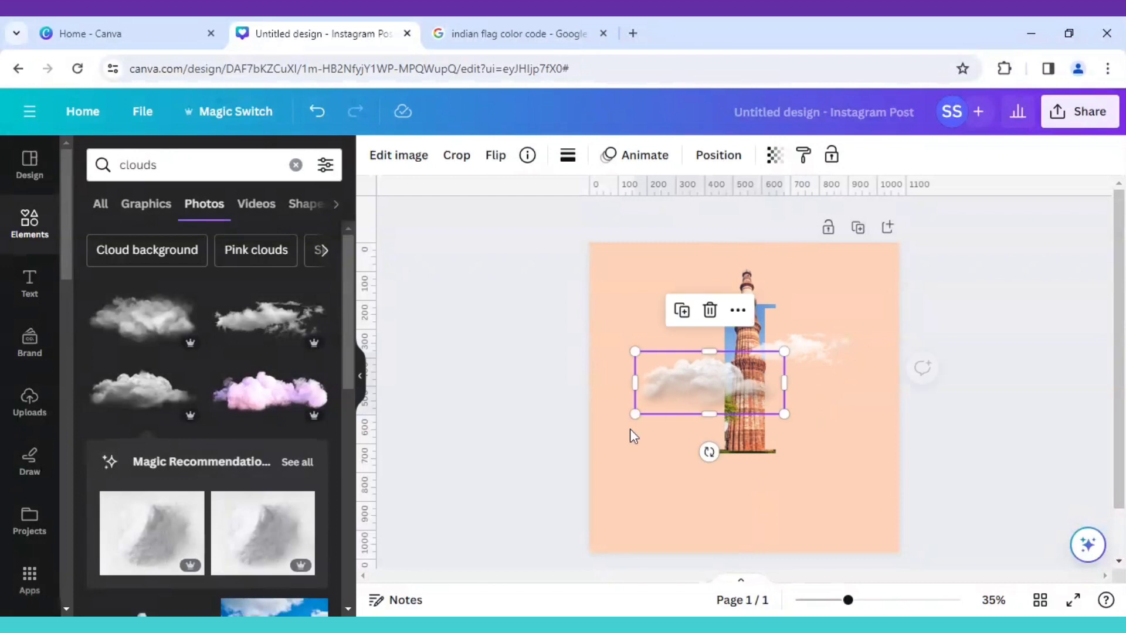
drag(634, 415, 710, 389)
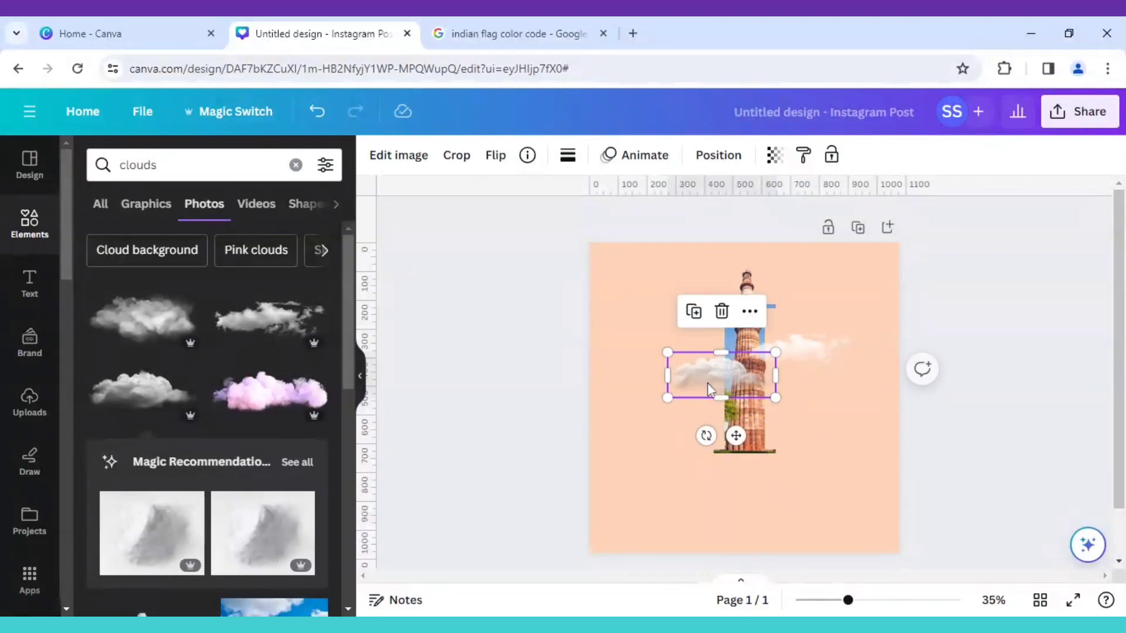
Move the left cloud's layer behind the tower and letter, just above the background, and raise the right cloud slightly.
click(748, 311)
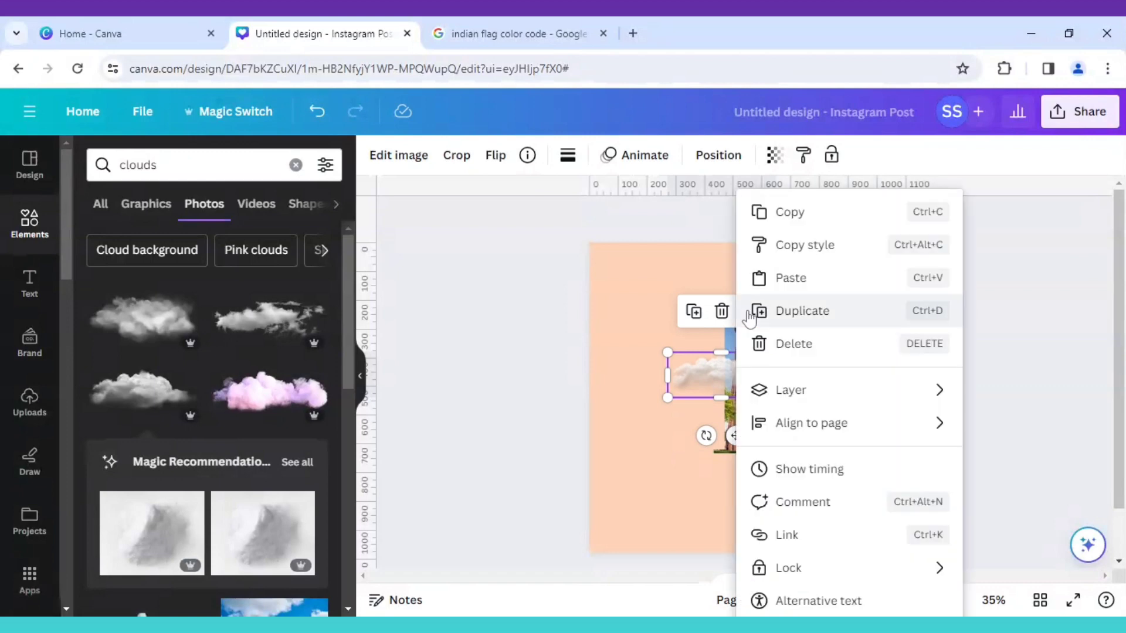
mouse_move(796, 399)
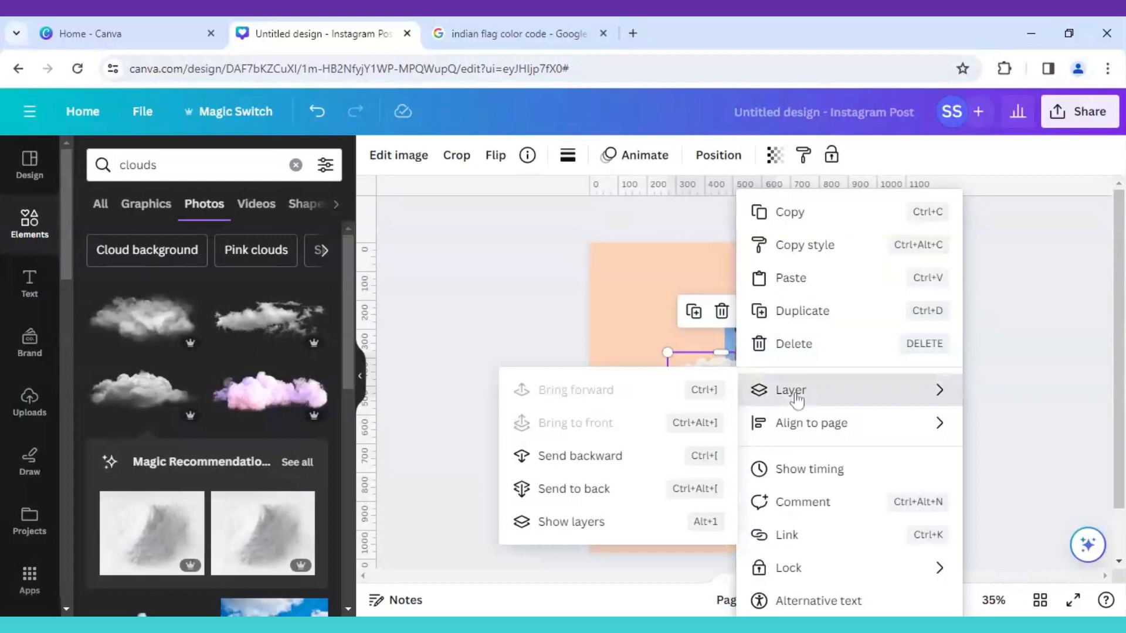
click(589, 528)
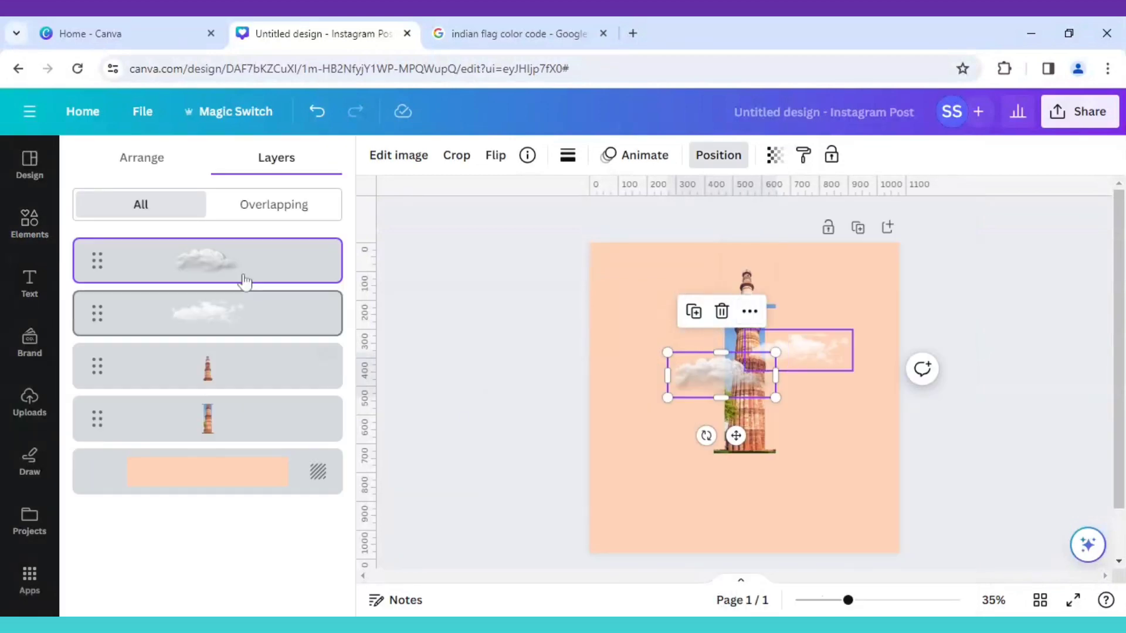
drag(226, 271, 221, 433)
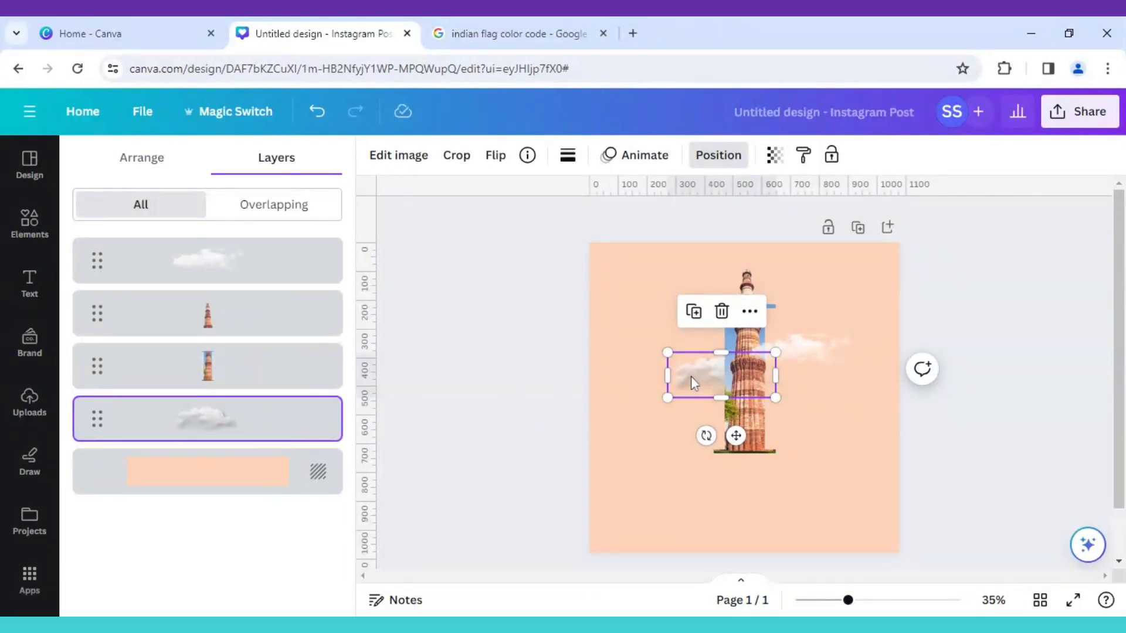
drag(691, 376, 683, 375)
drag(799, 352, 802, 325)
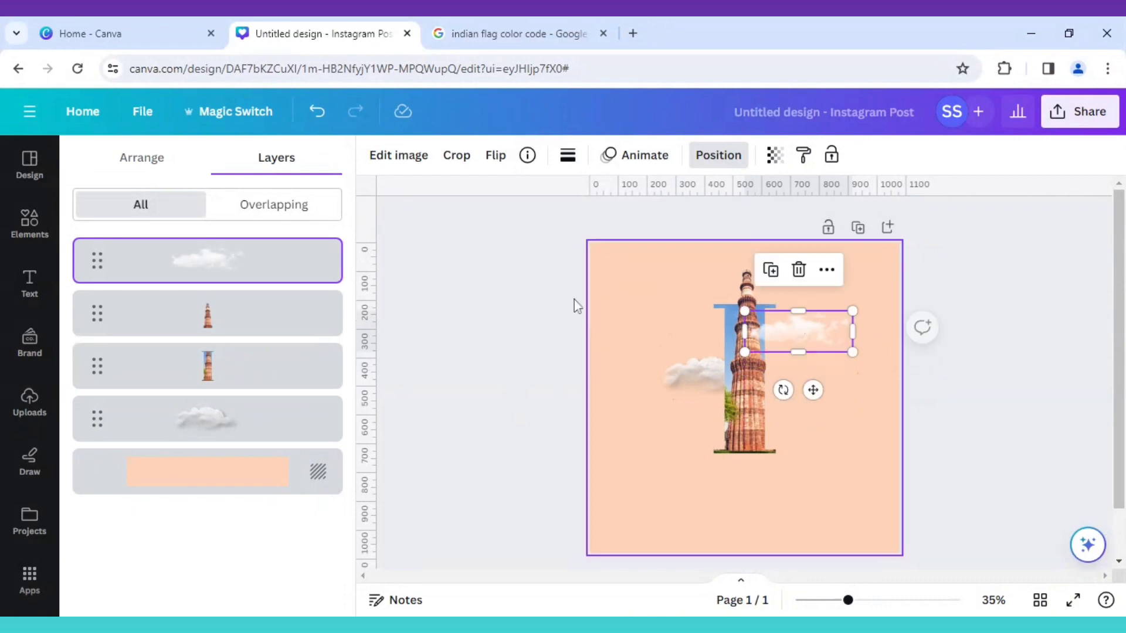
click(653, 350)
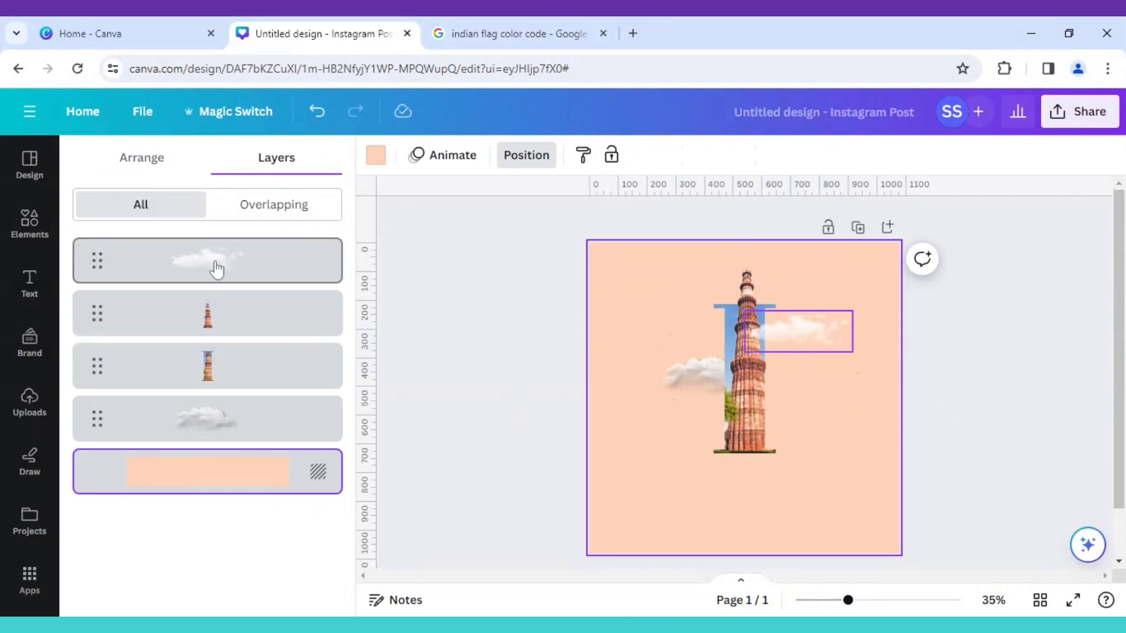
Search the elements for "shadow" and show all the graphics results.
click(30, 222)
click(214, 165)
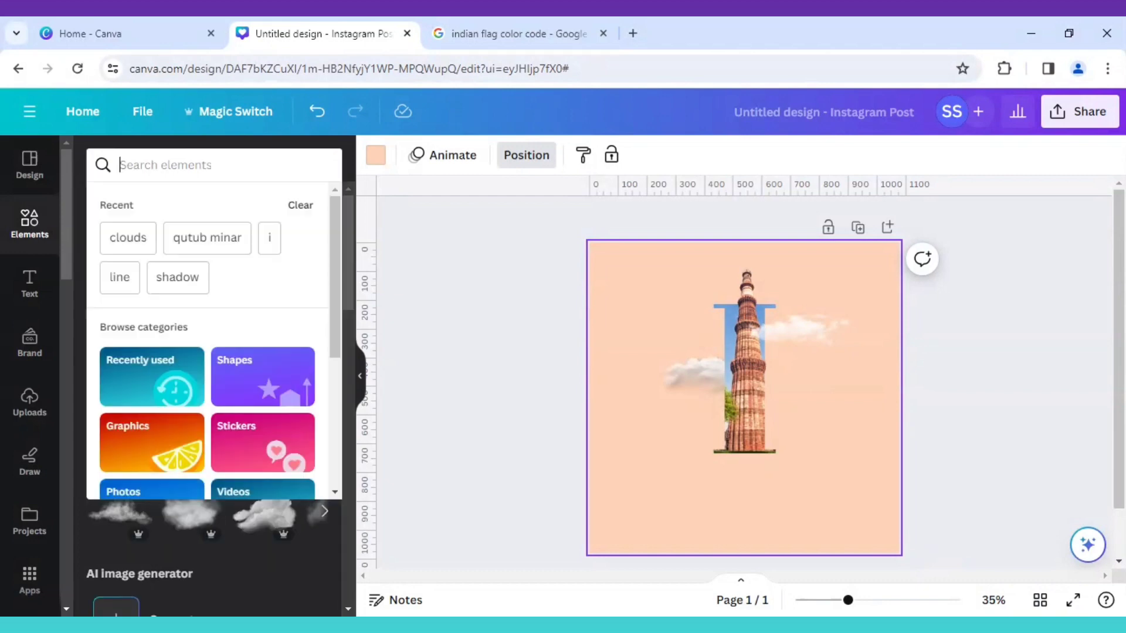
text(shadow)
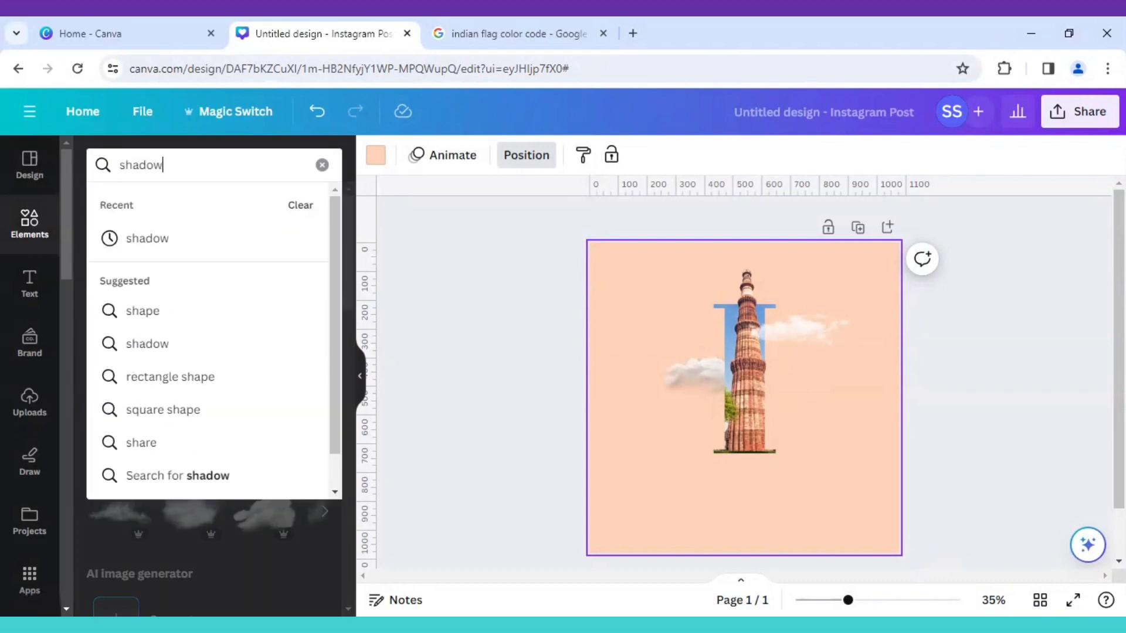
key(Return)
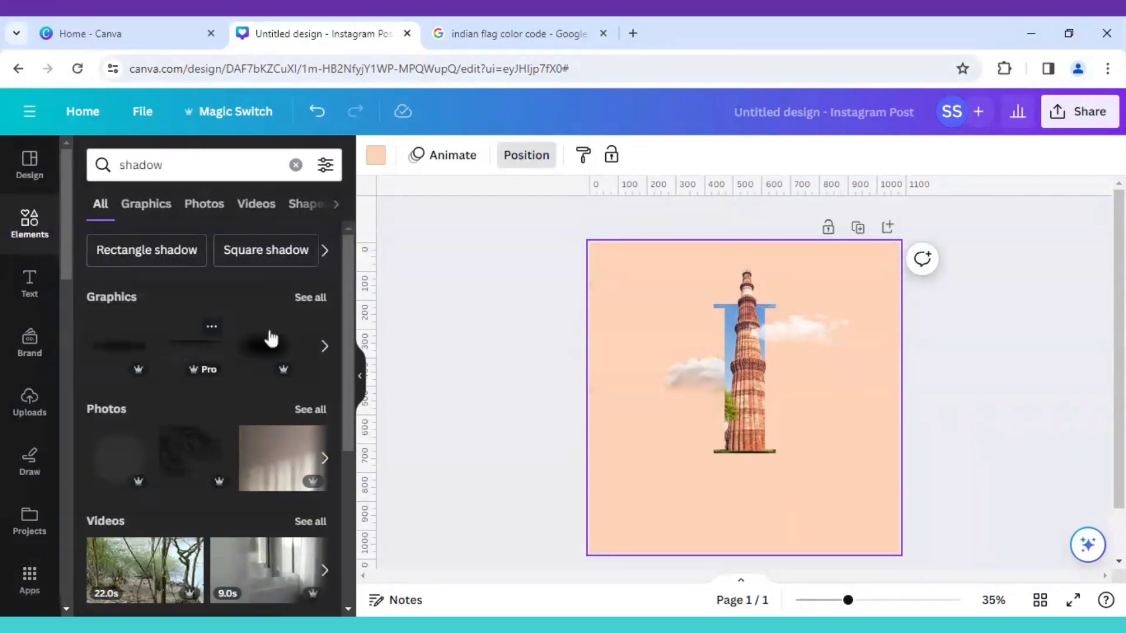
click(306, 298)
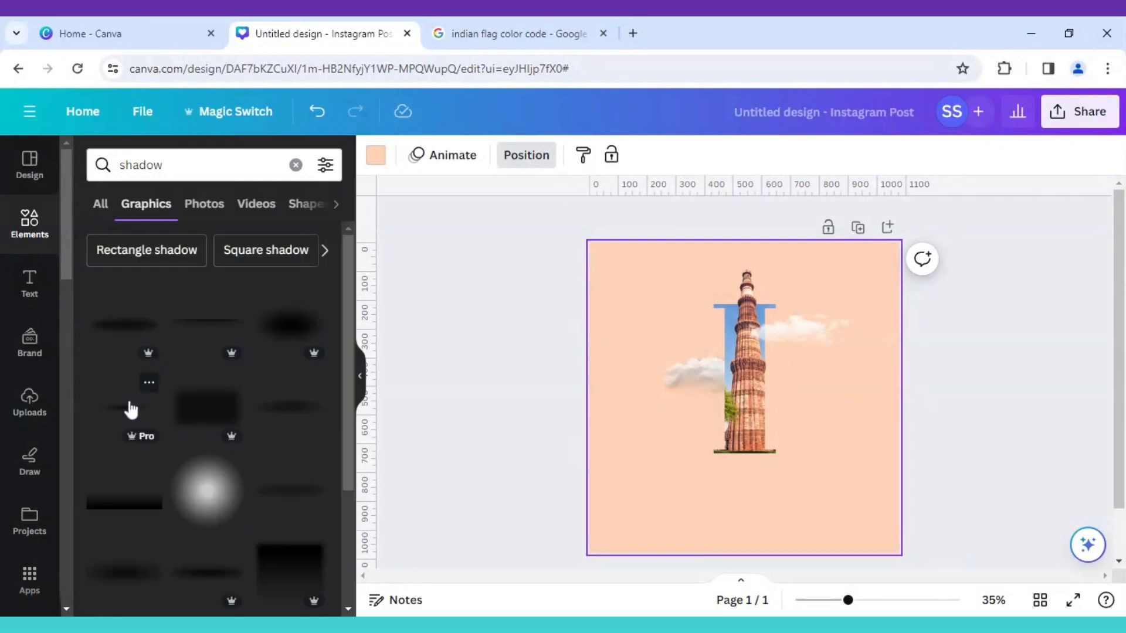
Add the thin soft oval shadow graphic, shrink it and centre it just below the base of the letter I.
click(130, 409)
drag(772, 405, 775, 479)
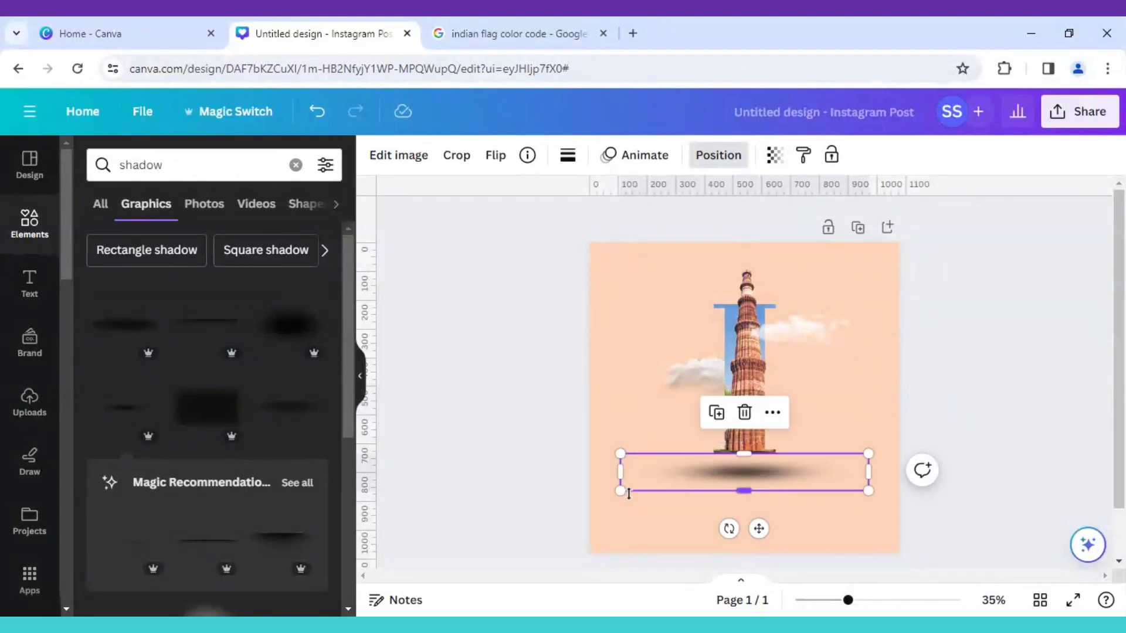
drag(619, 491, 693, 479)
drag(812, 467, 783, 474)
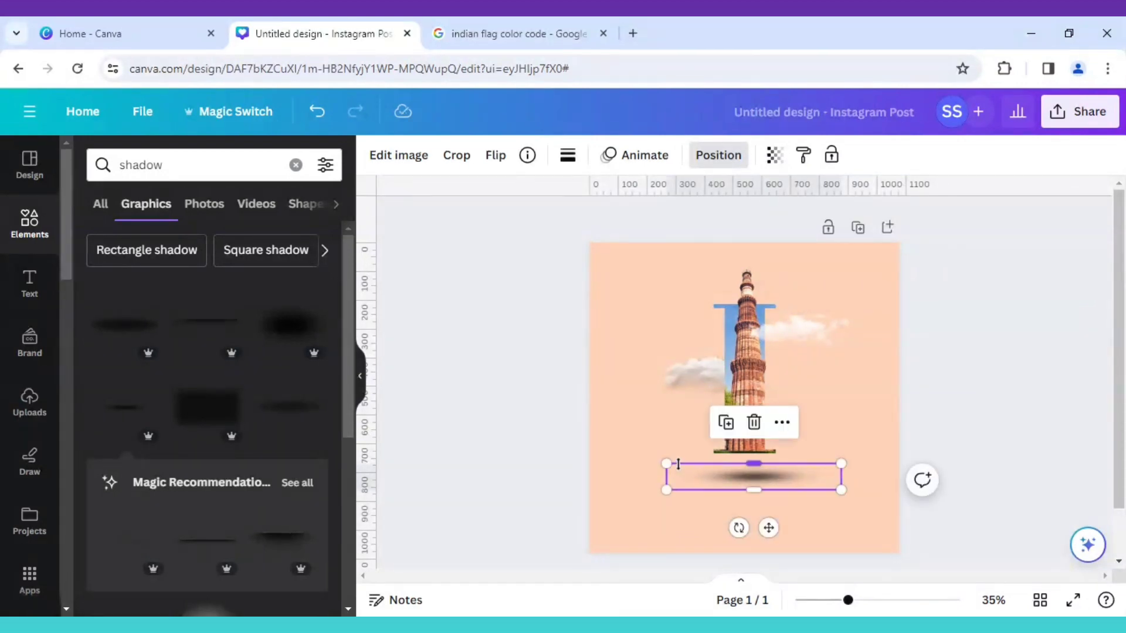
drag(665, 462, 651, 461)
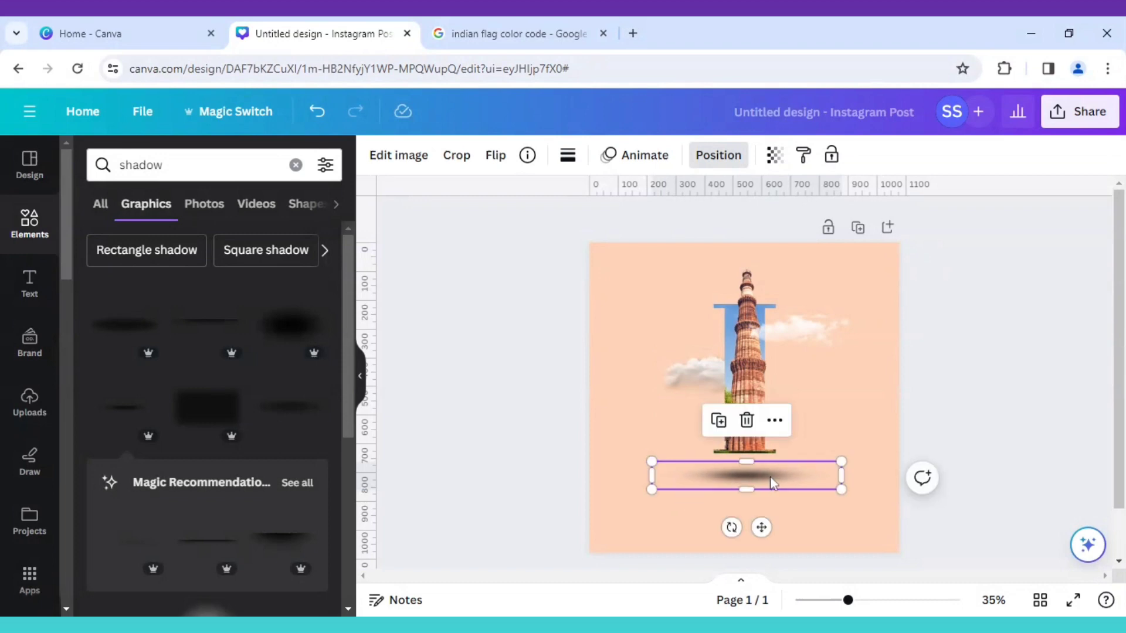
drag(773, 483, 773, 476)
click(610, 394)
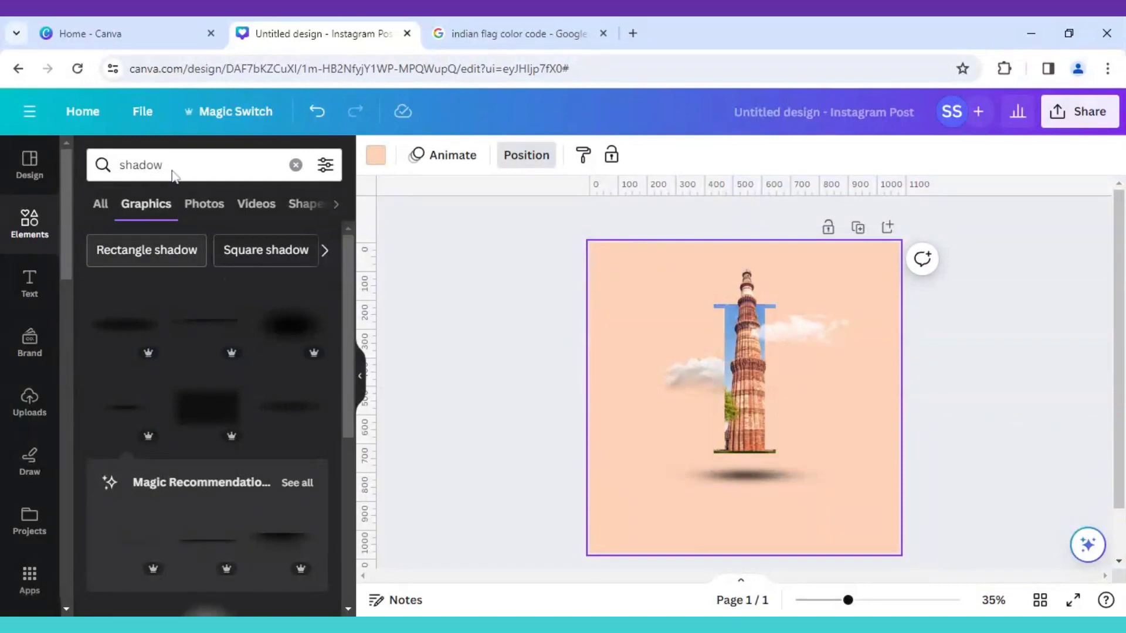
Search the graphics for "birds" and look through the results for a flying flock.
drag(170, 166, 125, 165)
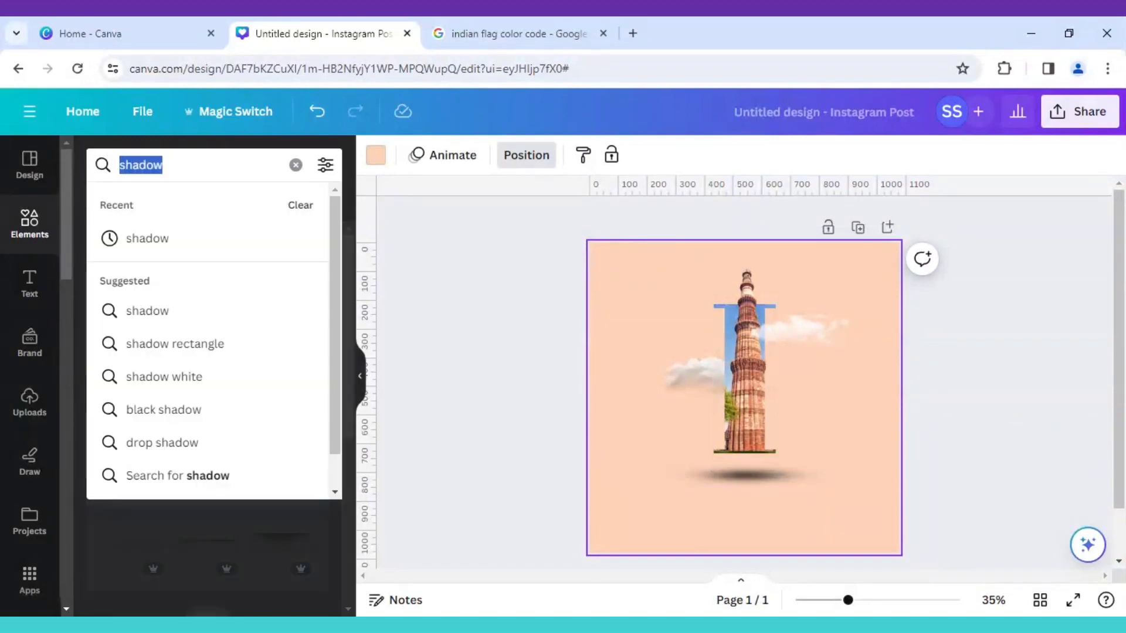
text(bird)
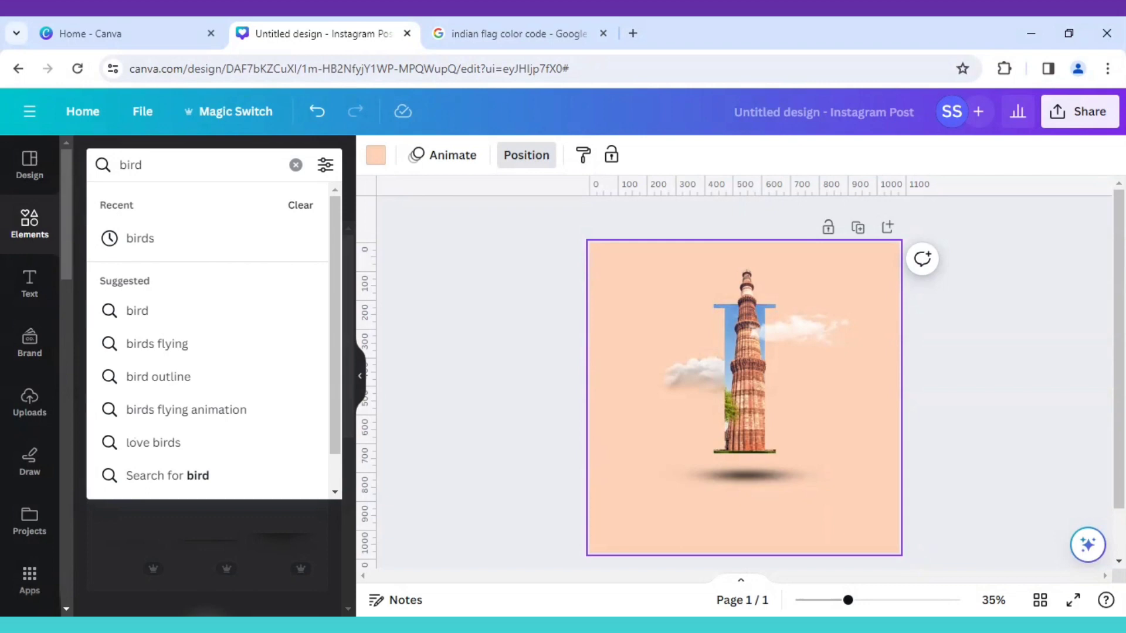
text(s)
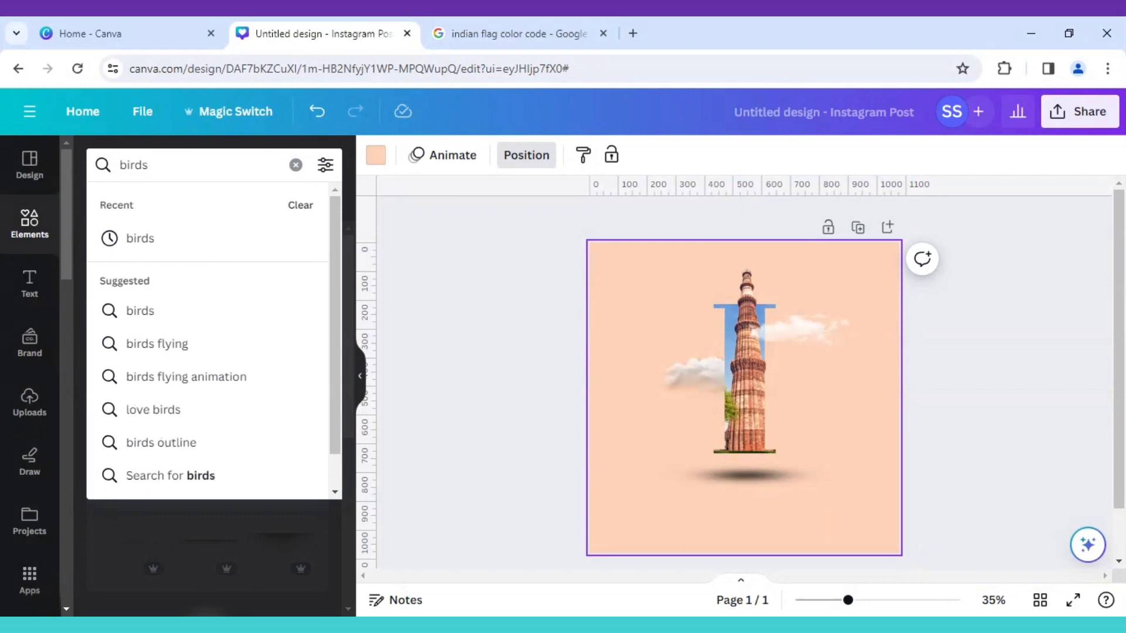
key(Return)
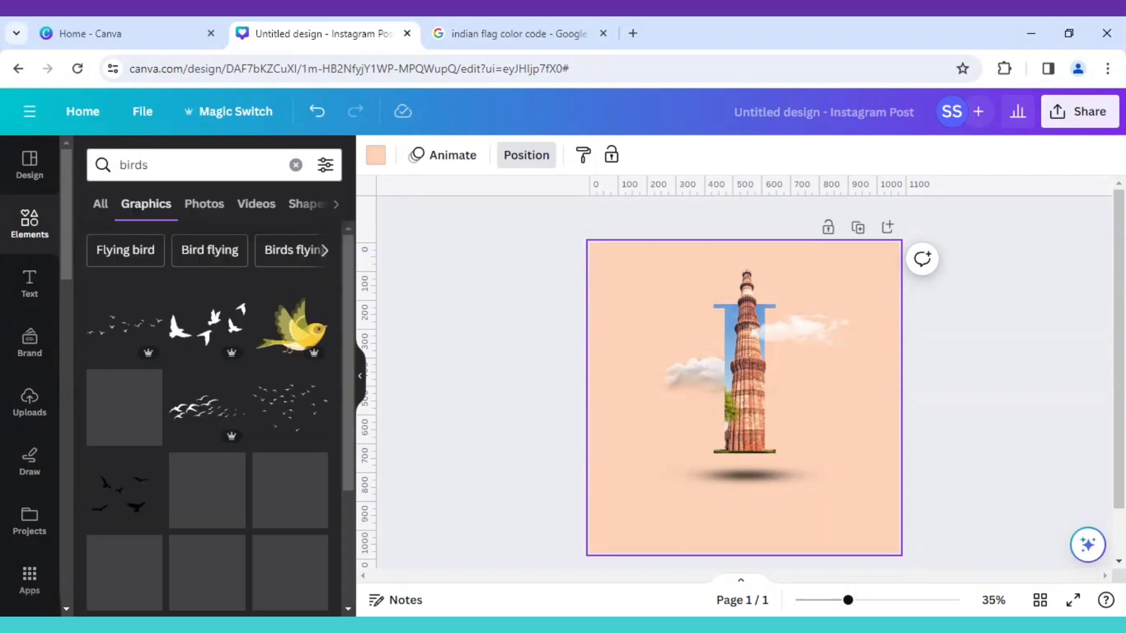
scroll(165, 336, down, 2)
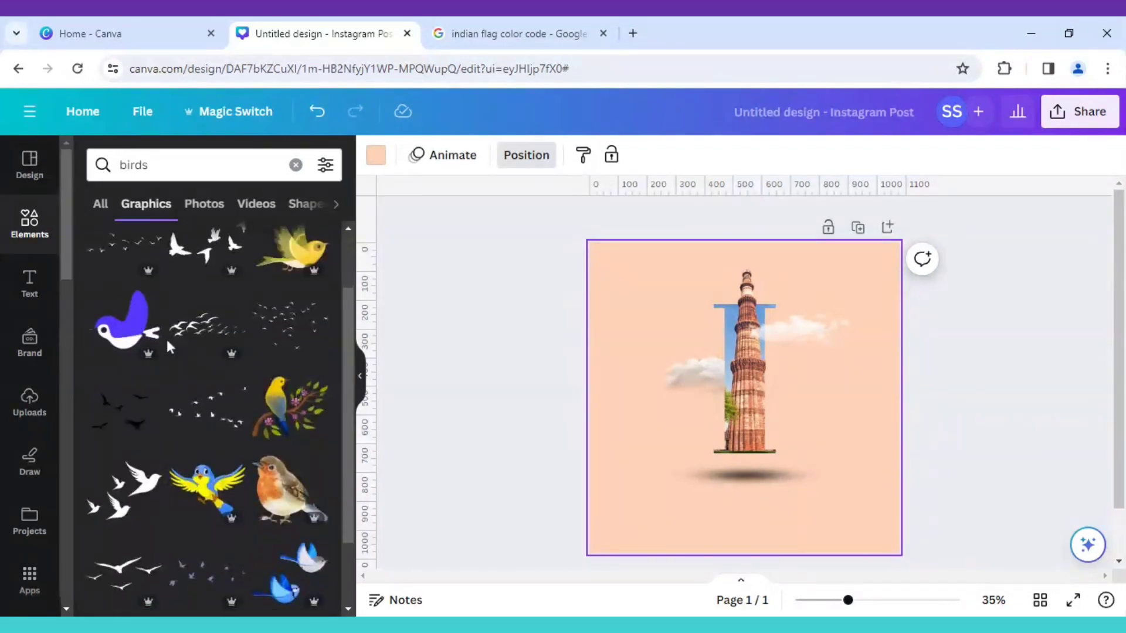
scroll(166, 336, down, 2)
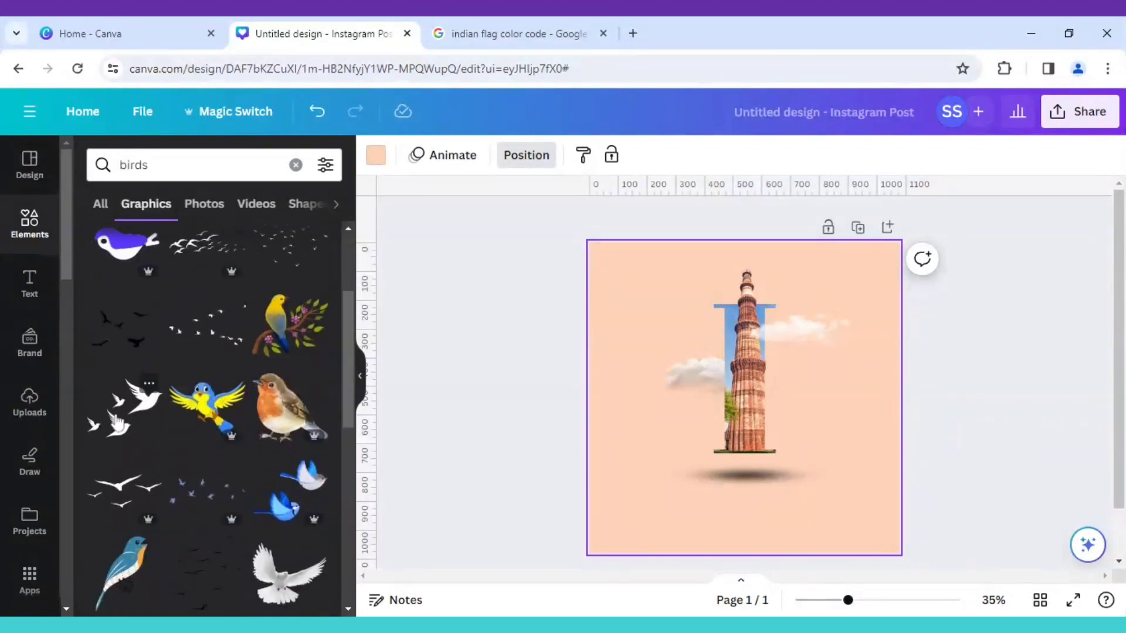
Add the flock of four flying bird silhouettes, shrink it and place it at the right of the tower's tip.
click(120, 421)
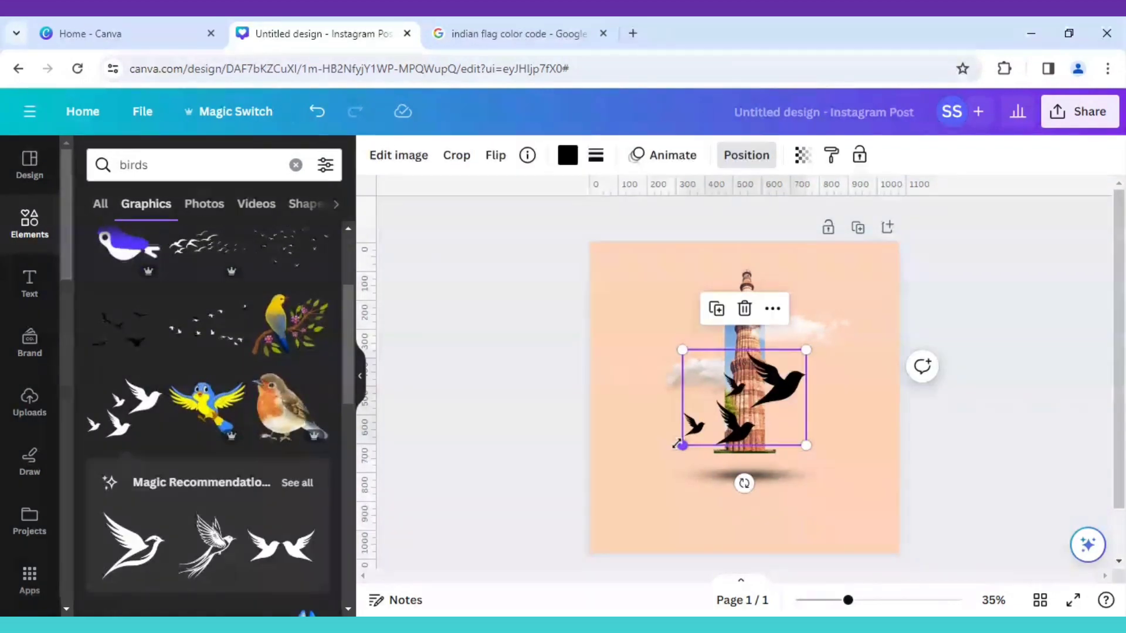
drag(682, 446, 748, 413)
drag(788, 374, 784, 280)
mouse_move(781, 285)
mouse_down()
mouse_move(744, 268)
mouse_move(772, 288)
mouse_up()
Send the bird flock to the back so the tower's tip overlaps it.
right_click(770, 293)
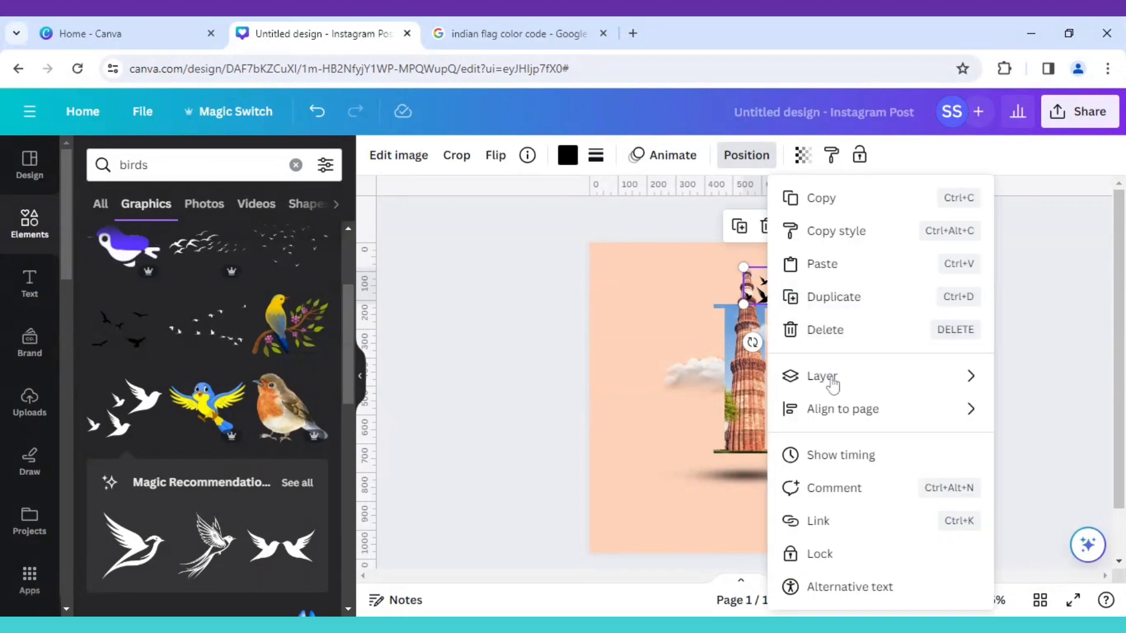
mouse_move(833, 384)
click(648, 474)
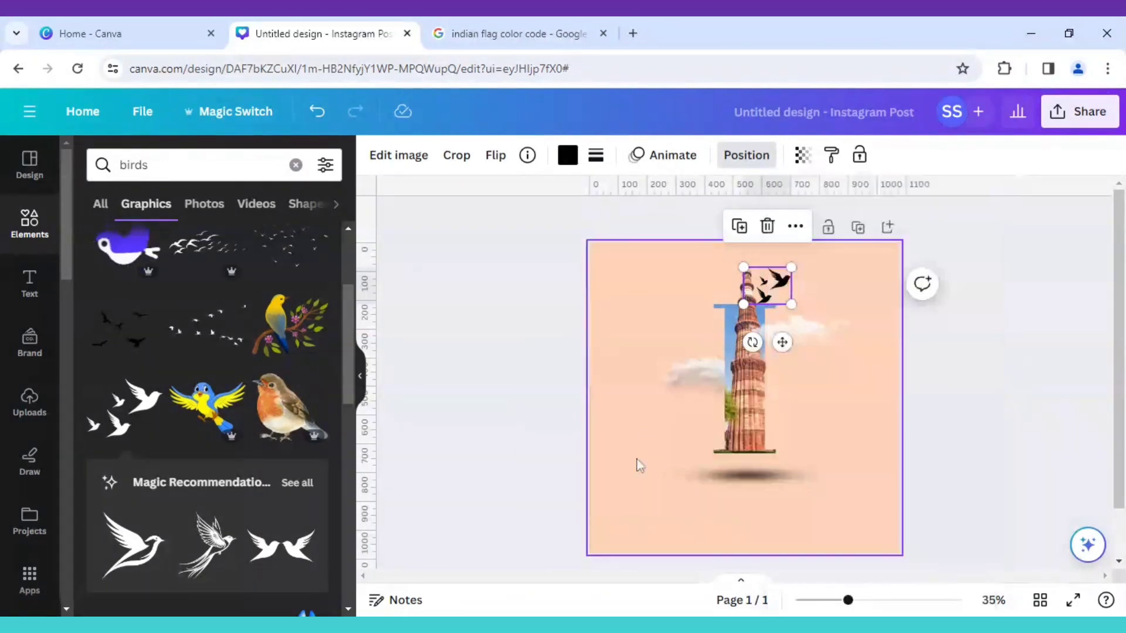
click(626, 343)
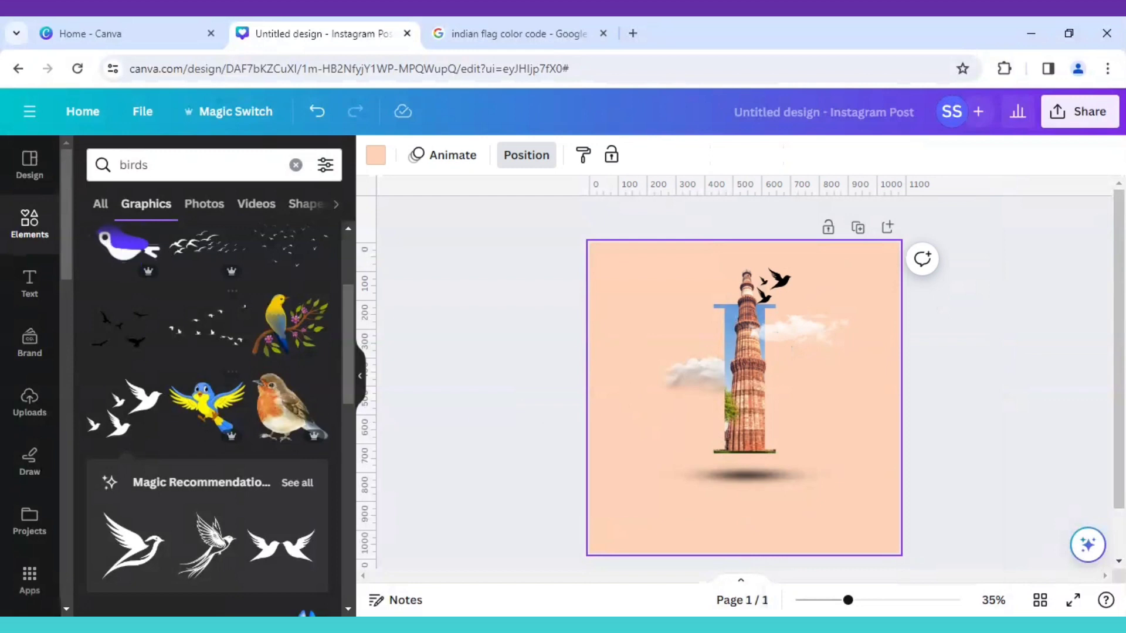
Clear the element search, add a plain straight line and place it below the shadow, left of the page's centre.
click(94, 167)
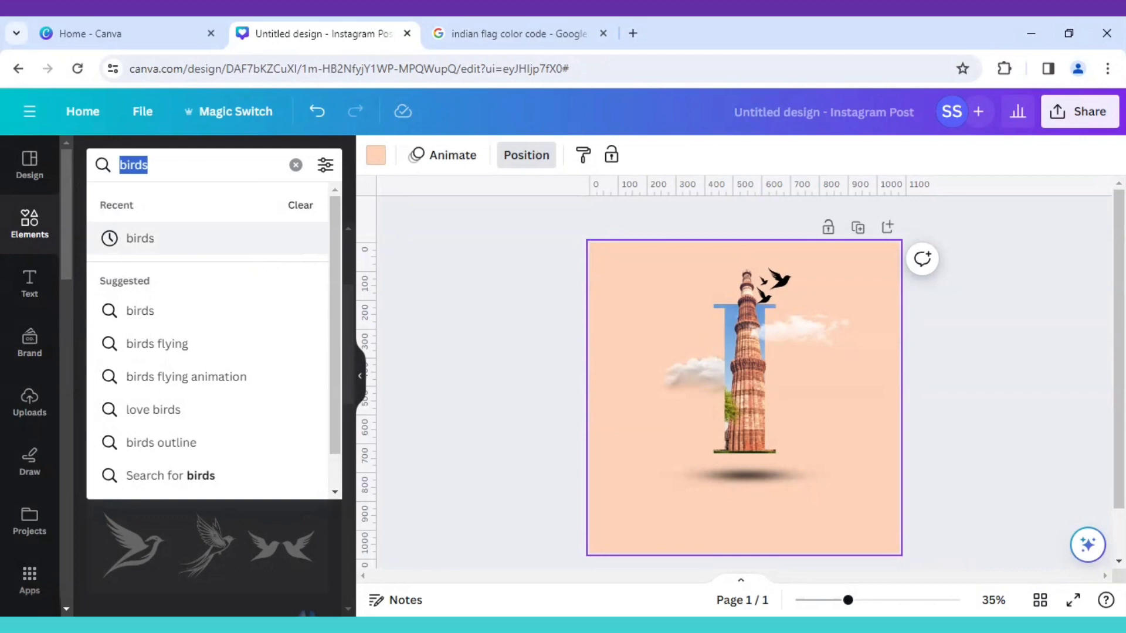
key(BackSpace)
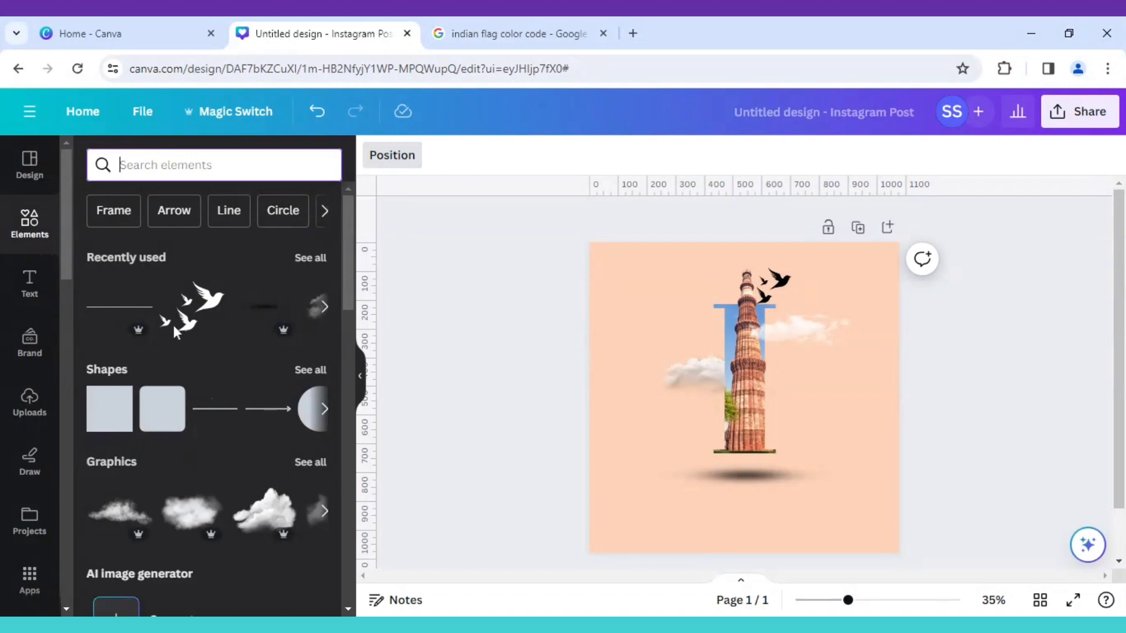
click(224, 413)
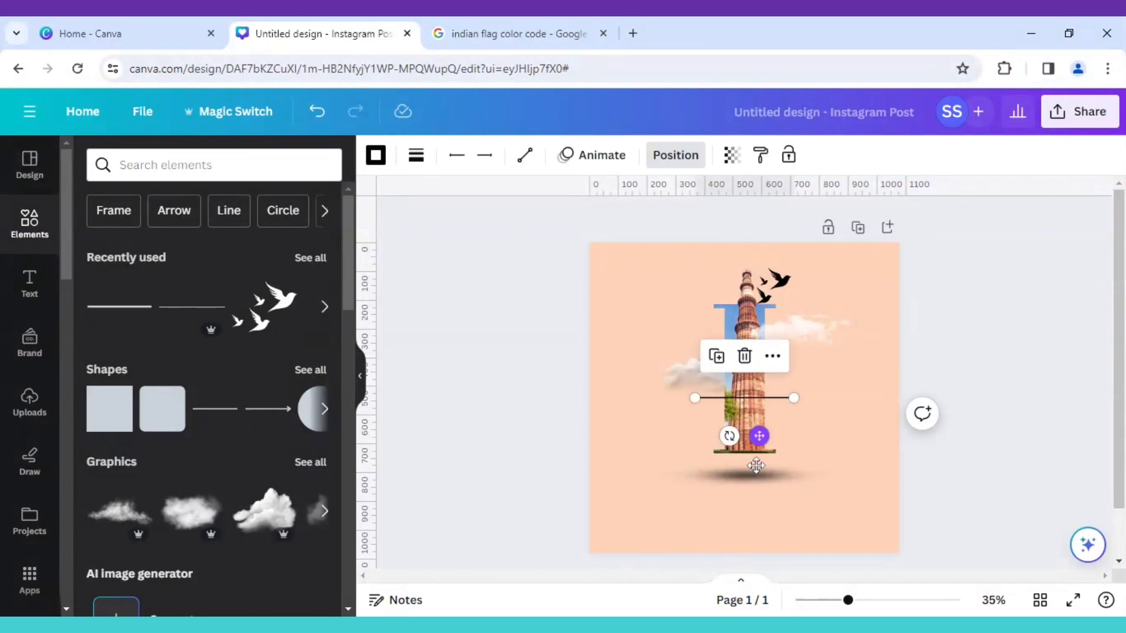
drag(757, 435, 710, 557)
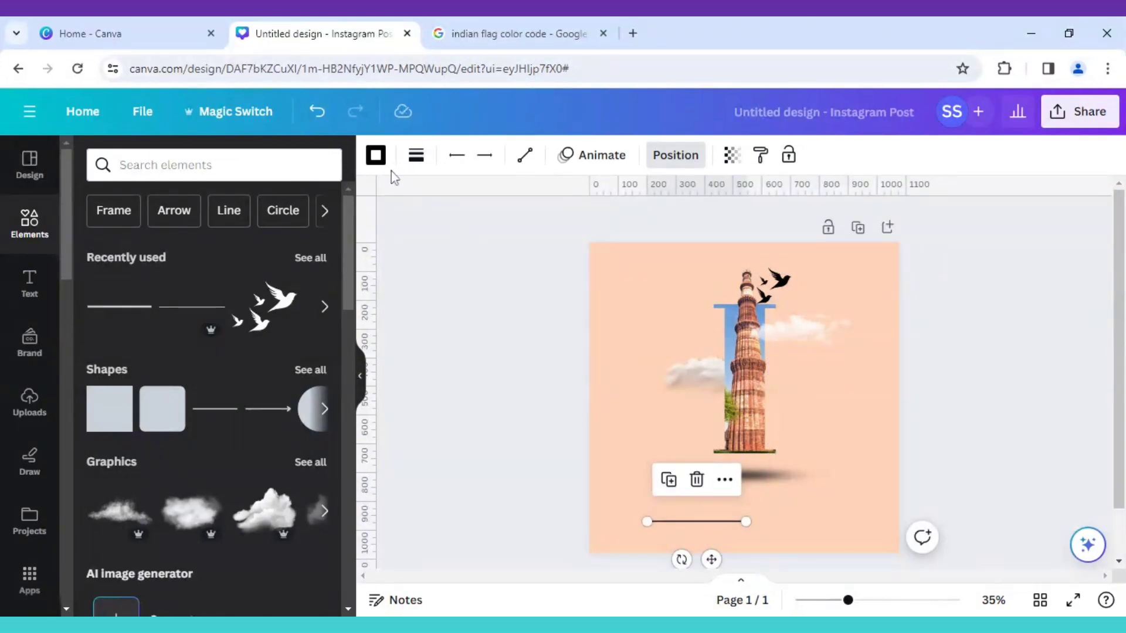
Increase the line's weight and shorten it from its right end to about two thirds of its length.
click(414, 165)
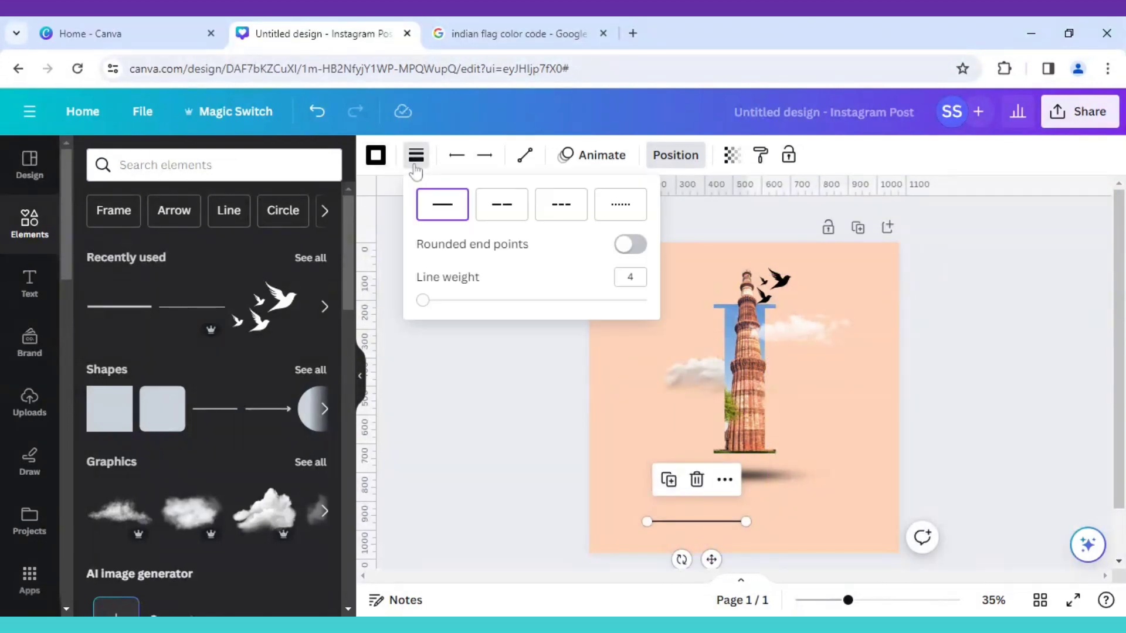
drag(423, 300, 449, 302)
click(488, 445)
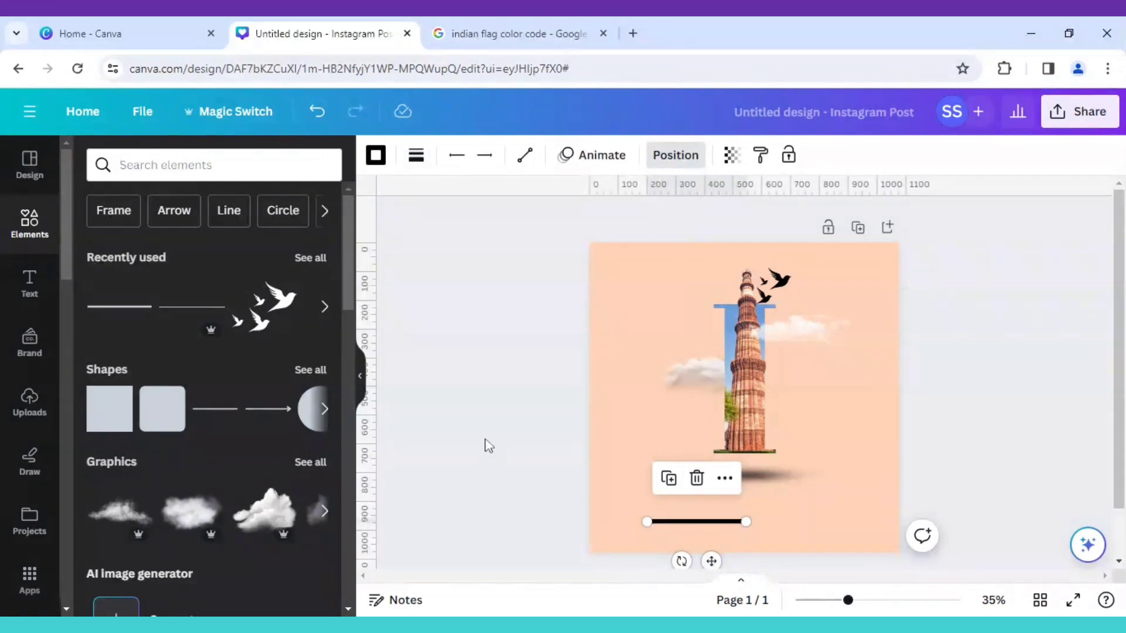
scroll(528, 469, down, 2)
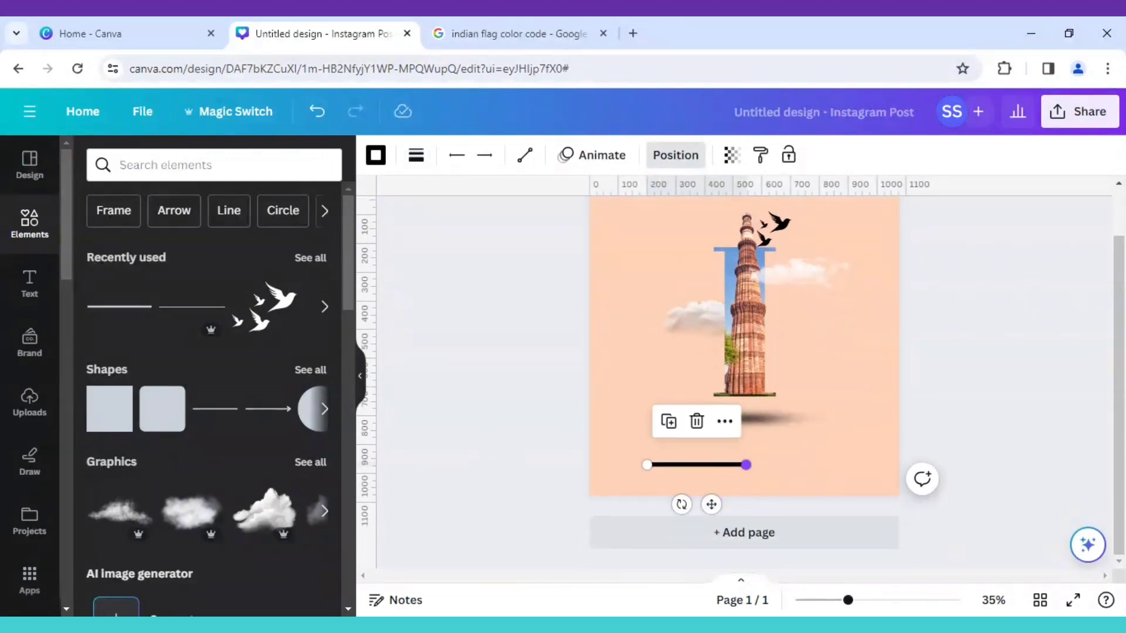
drag(745, 465, 713, 465)
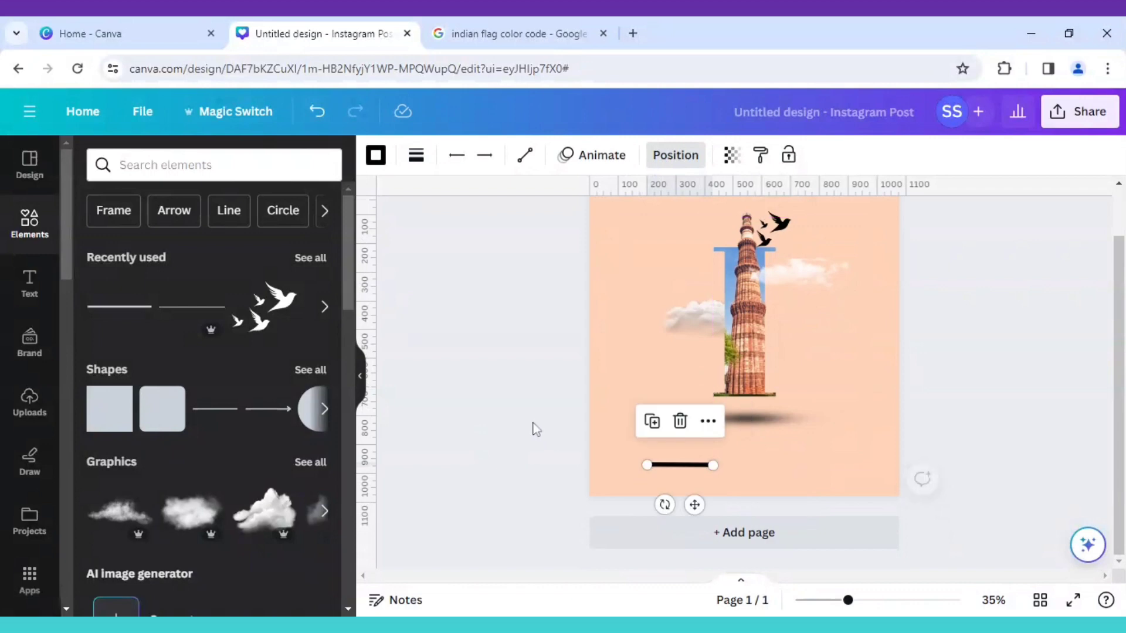
Duplicate the short black line twice and set the copies end to end so the three segments form one continuous bar.
click(630, 456)
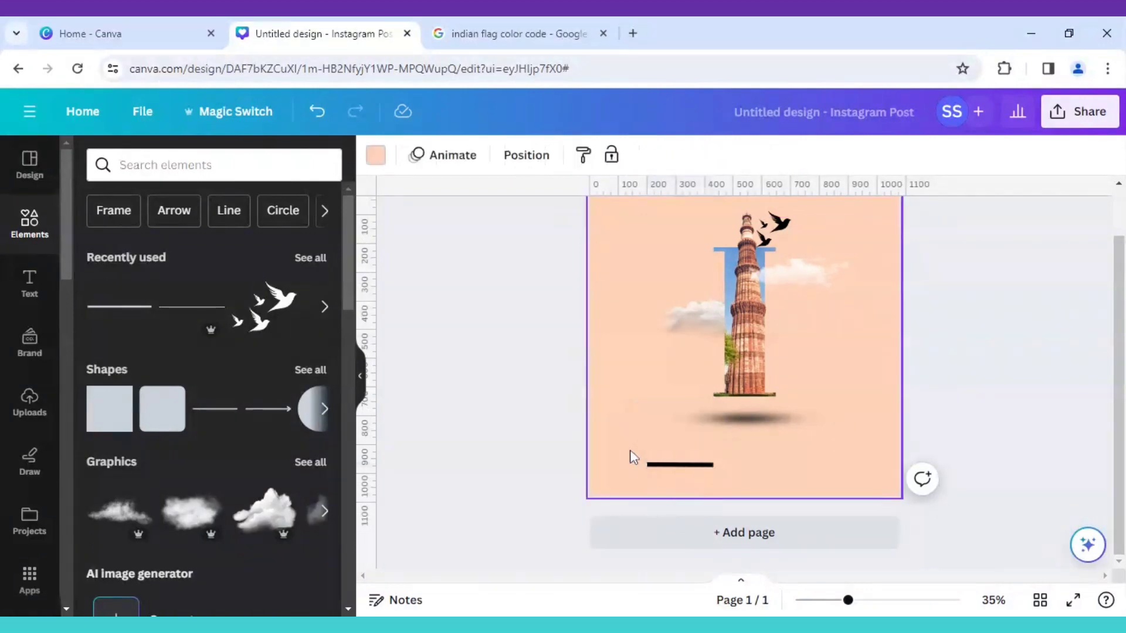
click(680, 466)
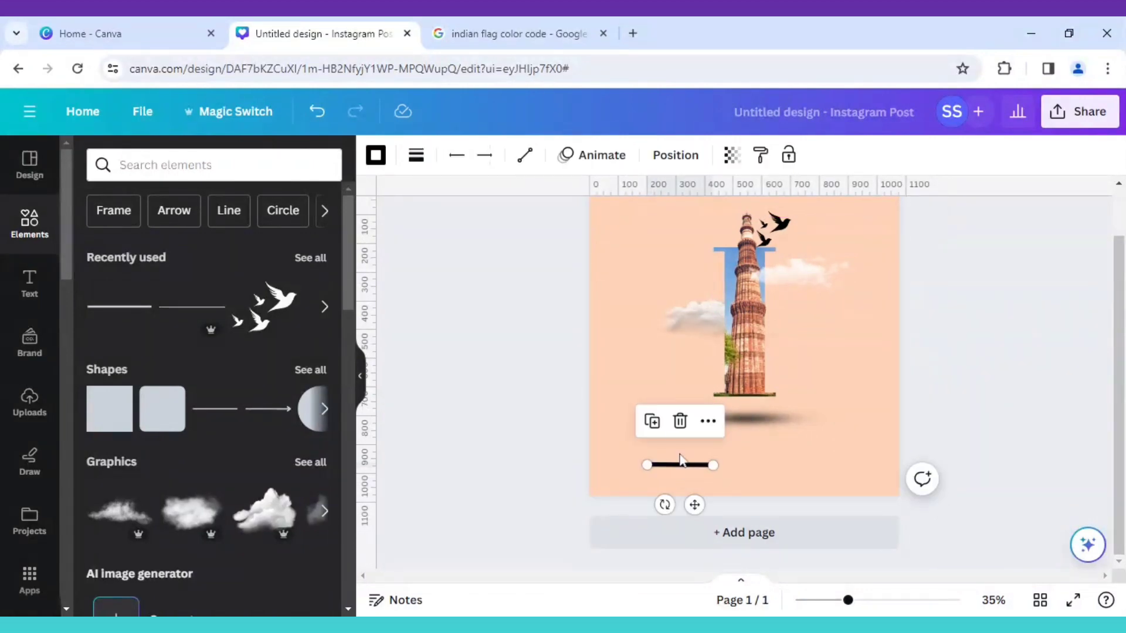
click(651, 420)
drag(698, 507, 756, 508)
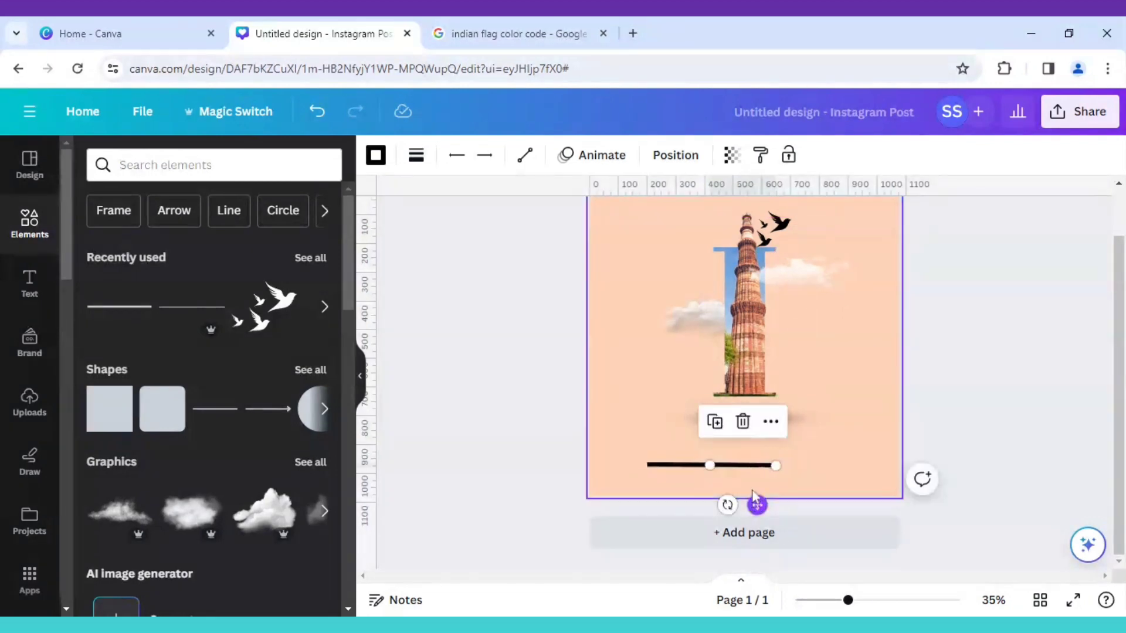
click(715, 422)
click(692, 439)
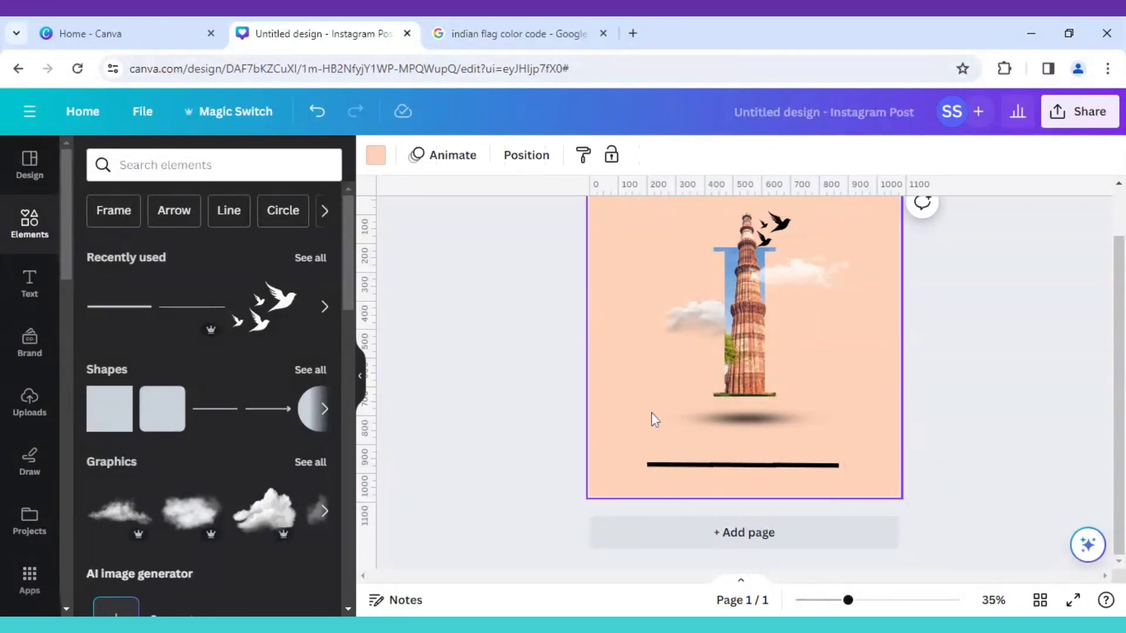
click(733, 467)
click(836, 419)
click(872, 457)
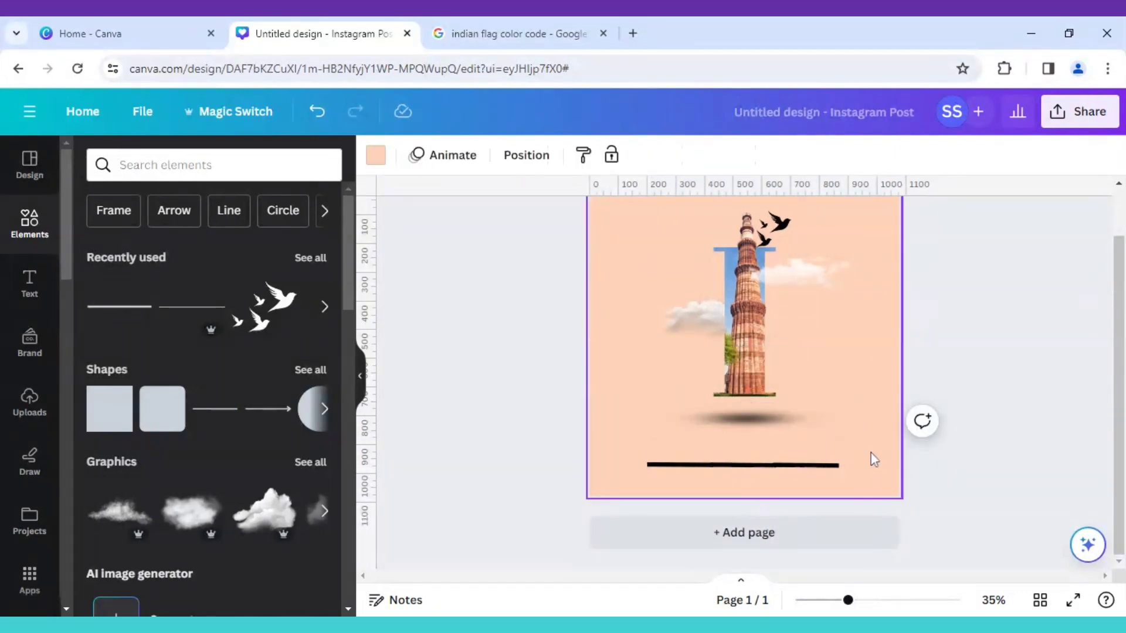
Nudge the middle segment and the rightmost segment of the bar slightly downward.
drag(848, 599, 869, 599)
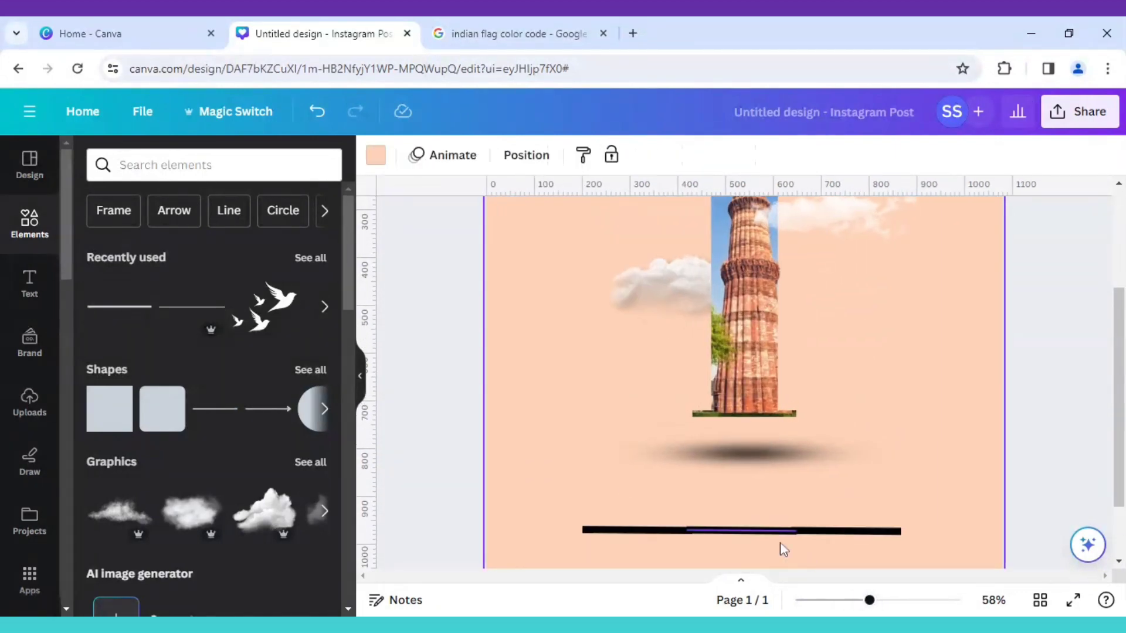
scroll(779, 547, down, 2)
click(759, 456)
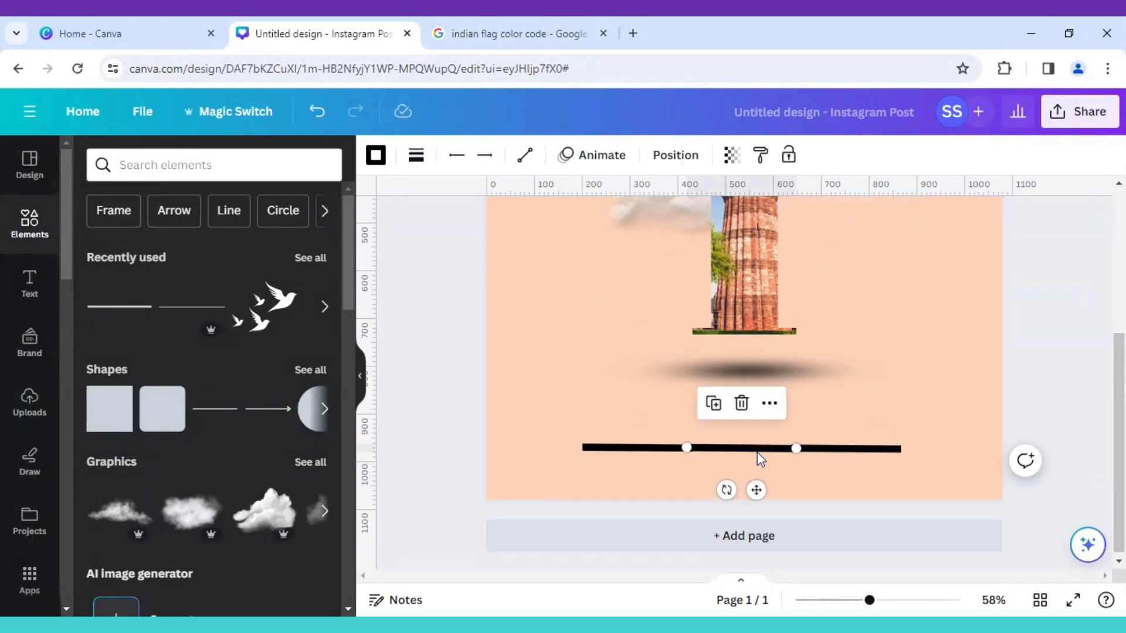
key(Down)
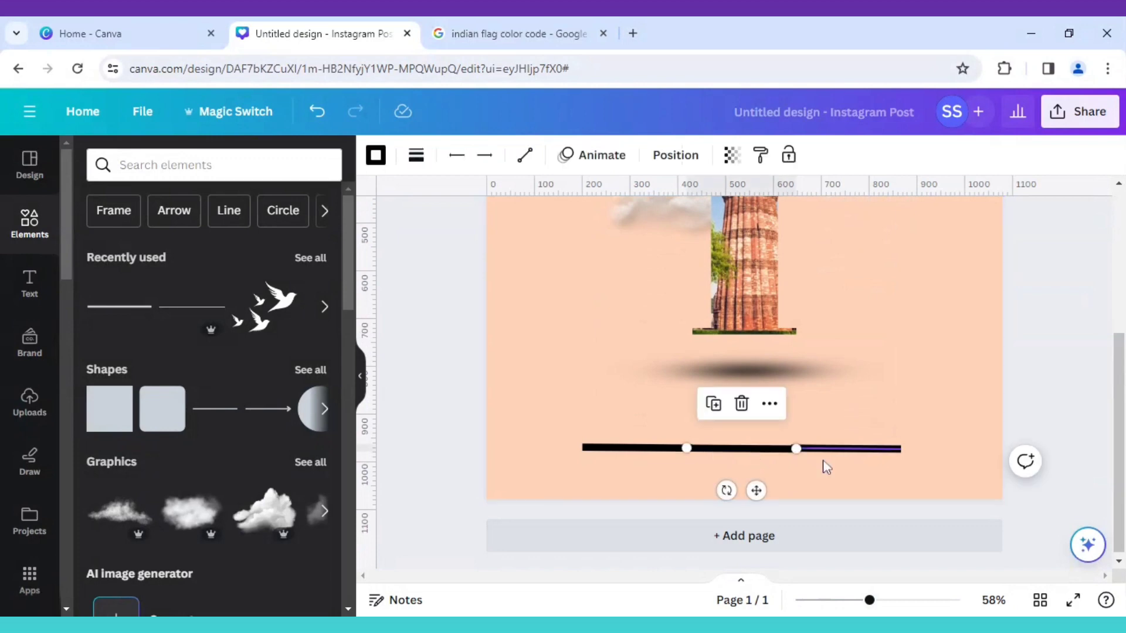
click(829, 450)
key(Down)
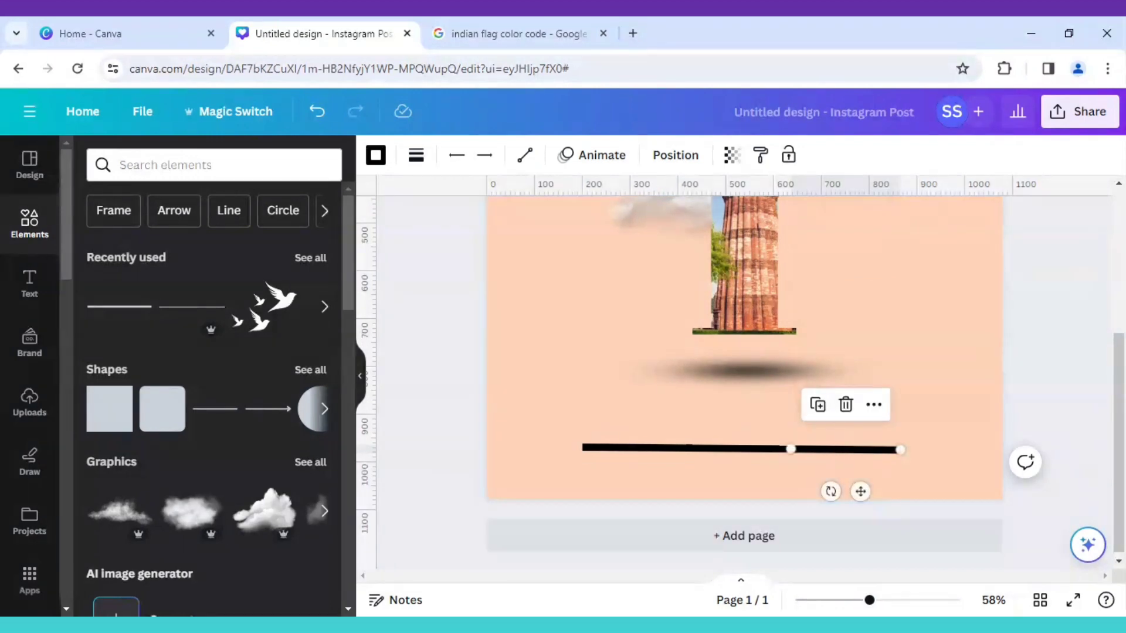
click(988, 454)
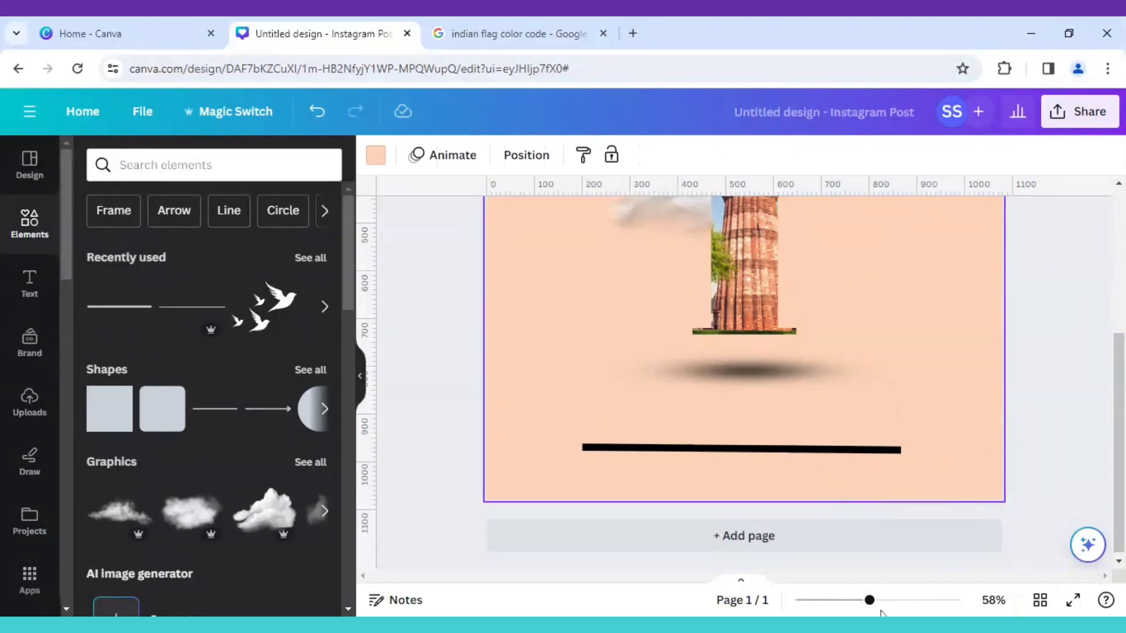
Copy the India saffron code from the Google results tab and recolour the bar's left segment in the design to #FF671F.
drag(870, 601, 858, 601)
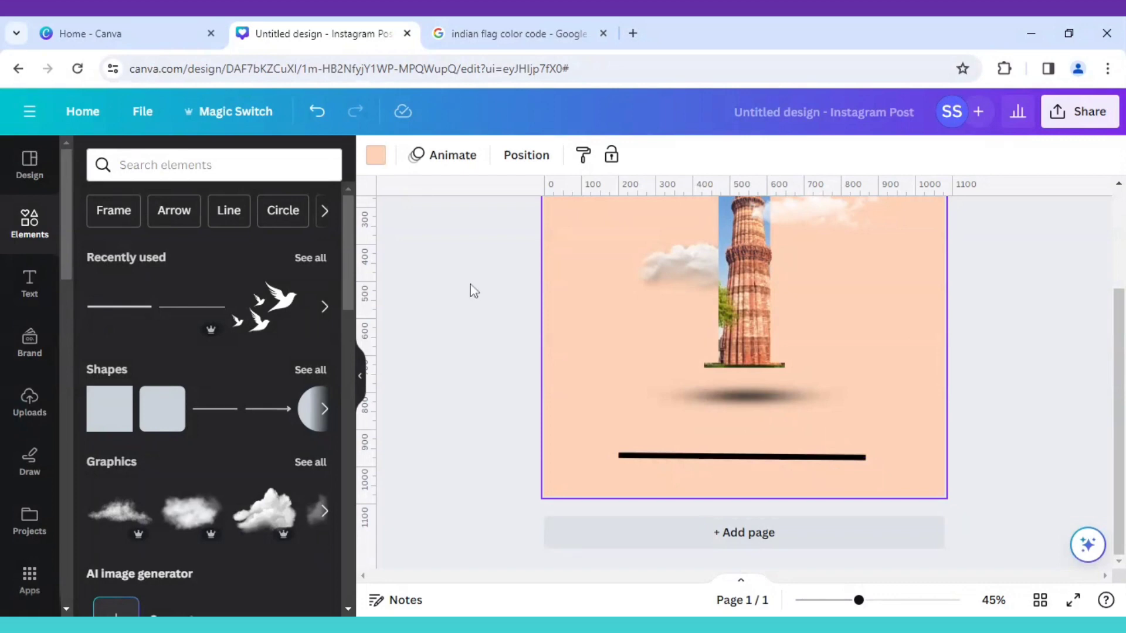
click(484, 32)
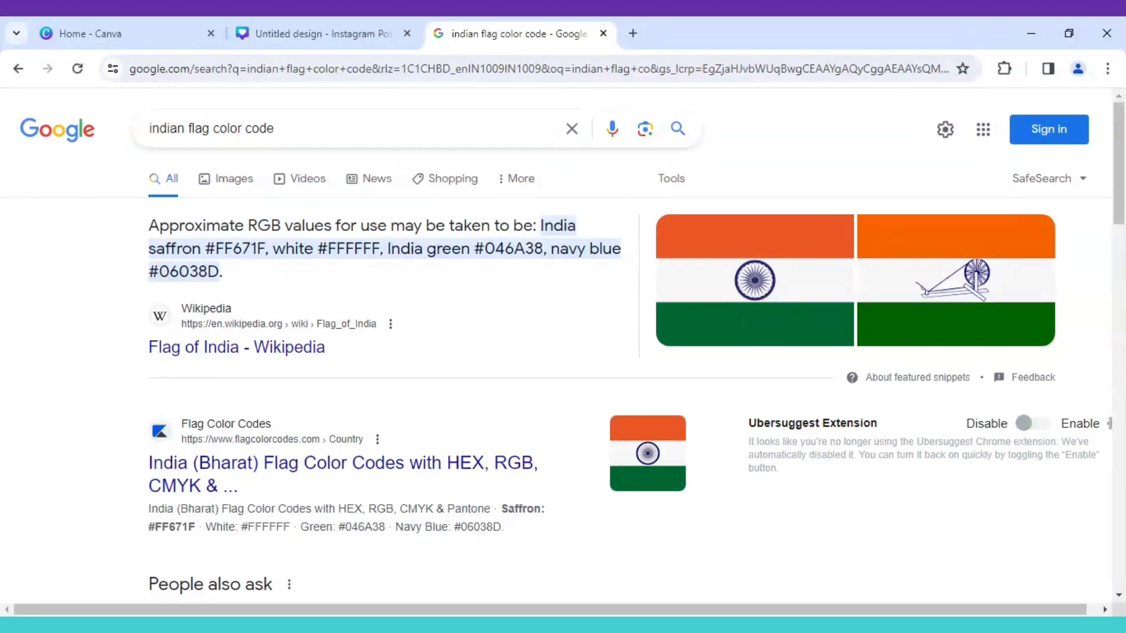
double_click(239, 248)
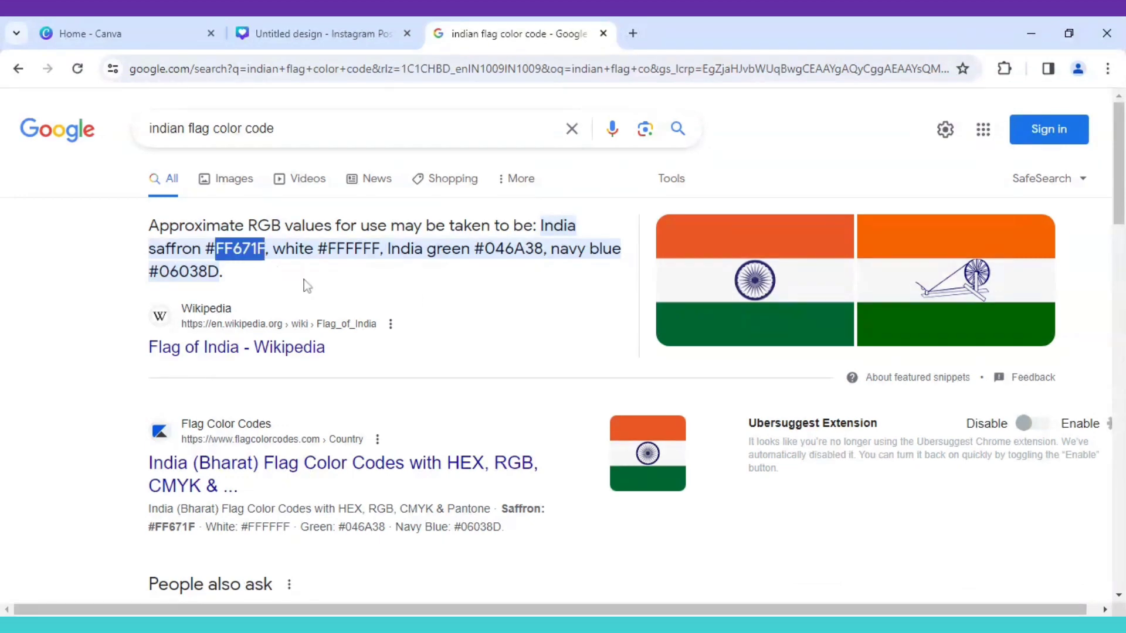
click(317, 26)
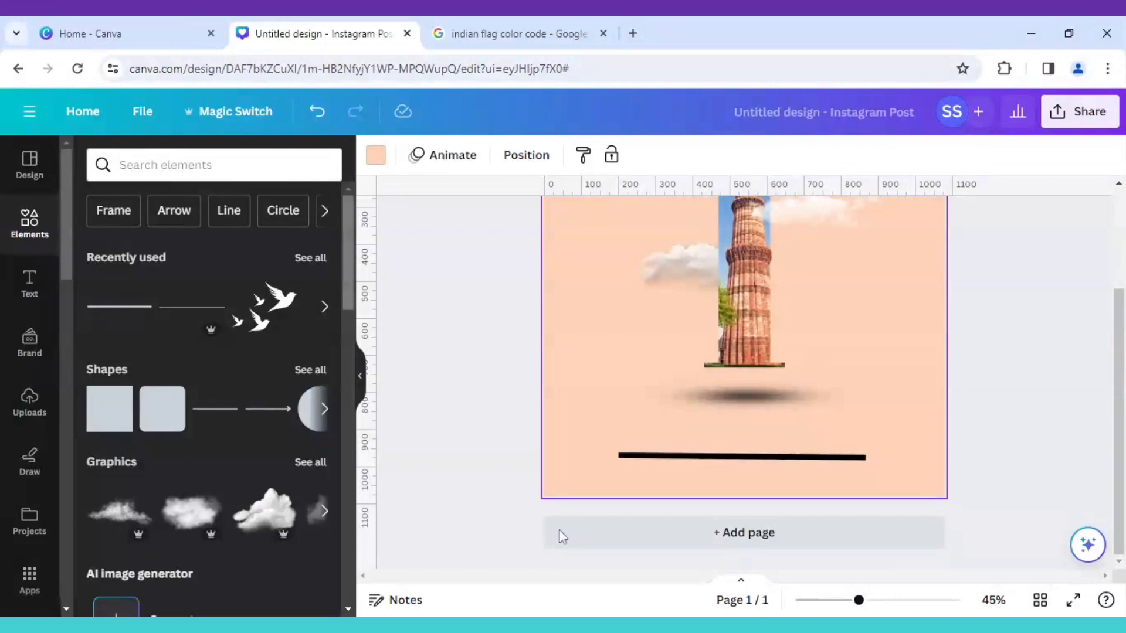
click(648, 459)
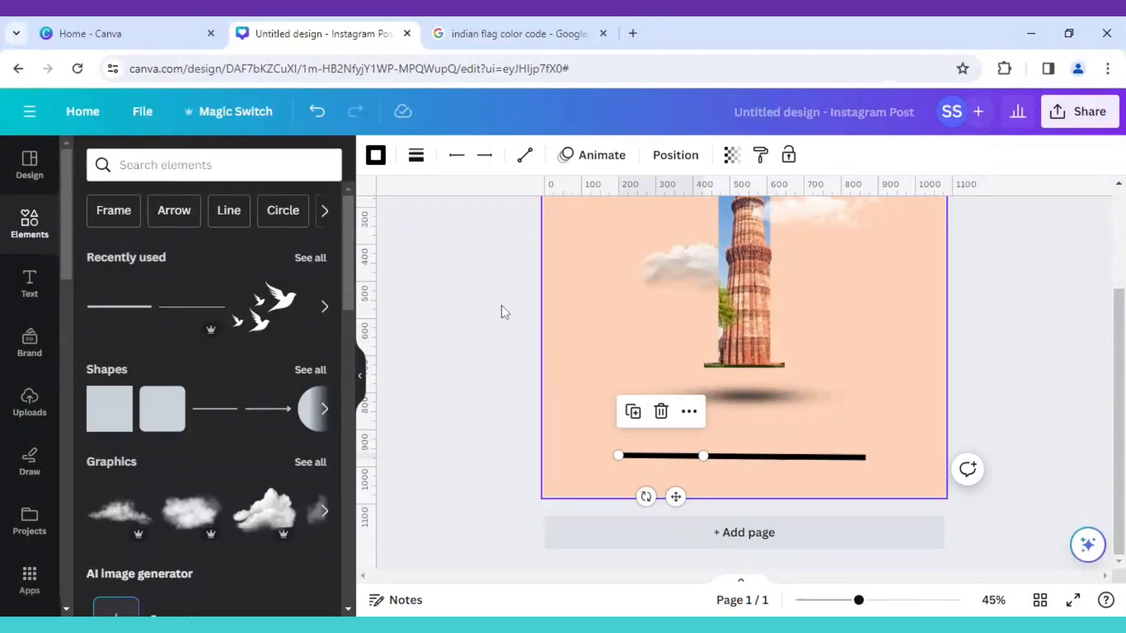
click(376, 155)
click(89, 255)
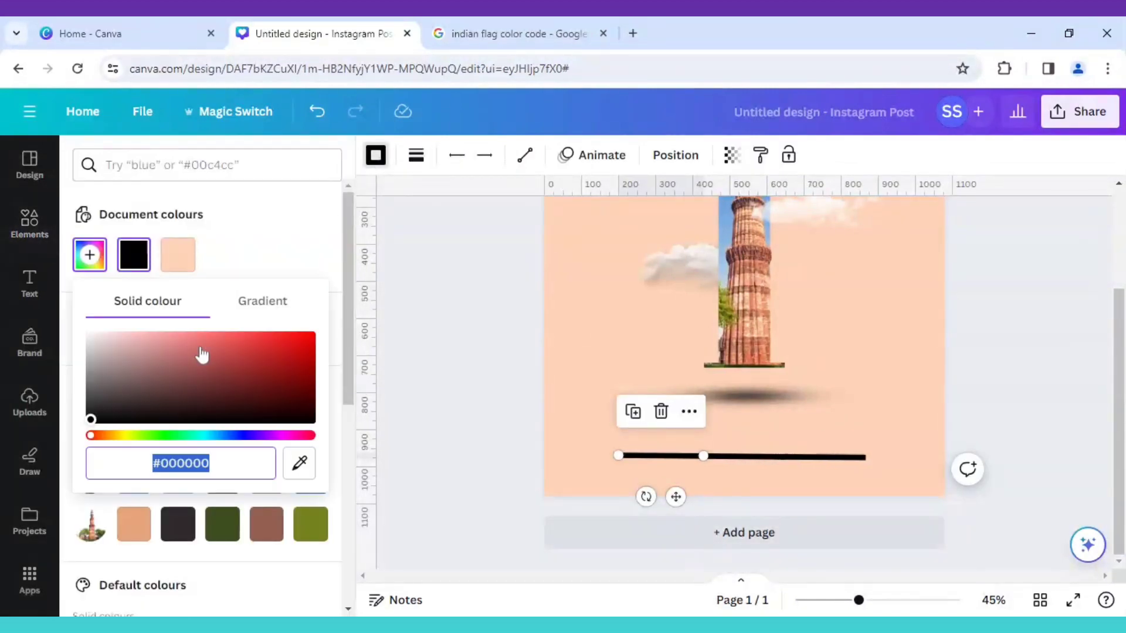
text(#FF671F)
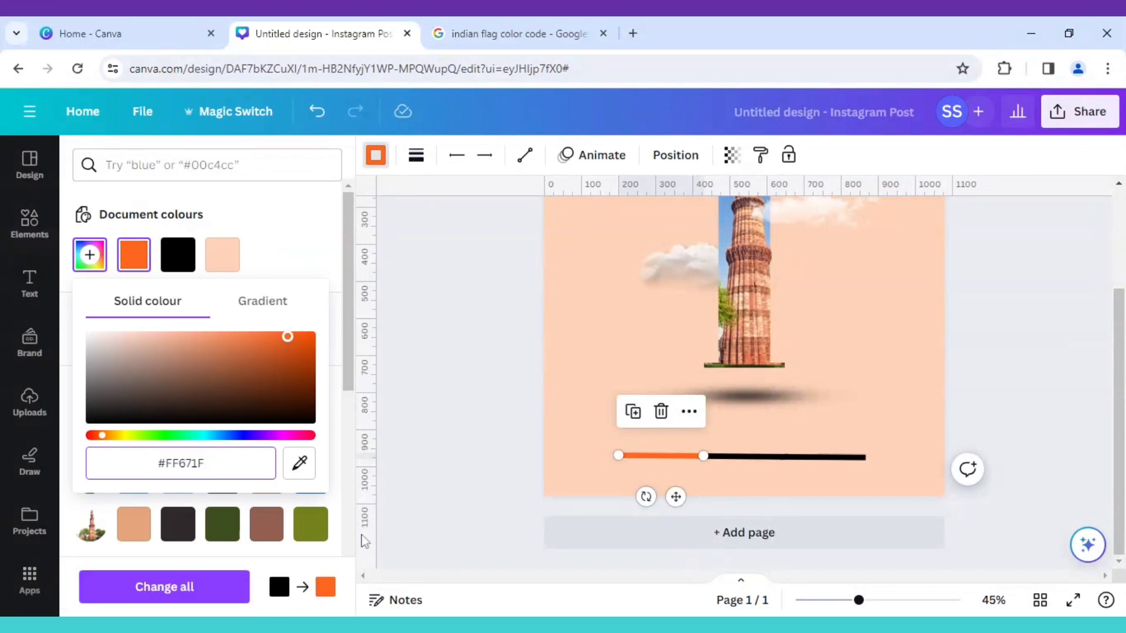
click(432, 484)
Recolour the middle segment of the bar to solid white from the default colours.
click(738, 462)
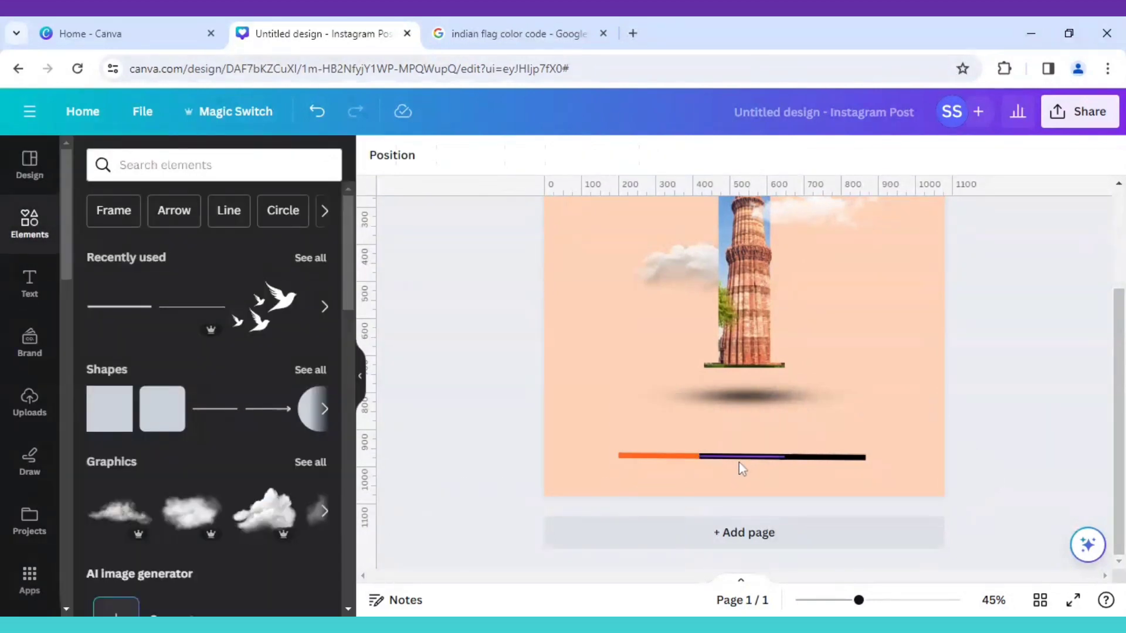
click(376, 154)
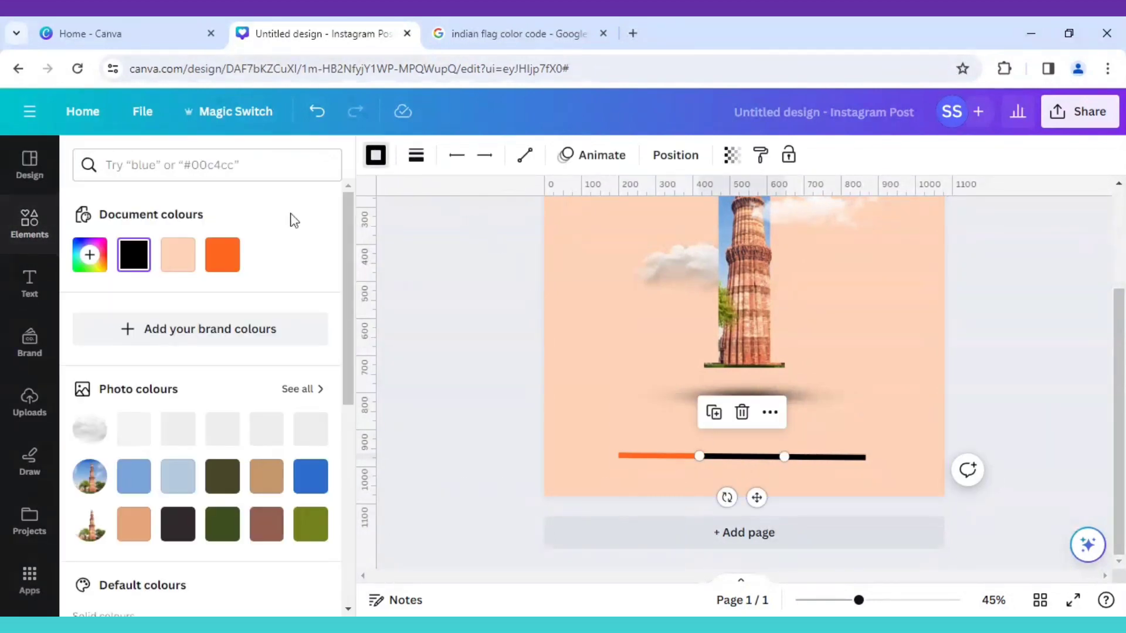
scroll(262, 352, down, 2)
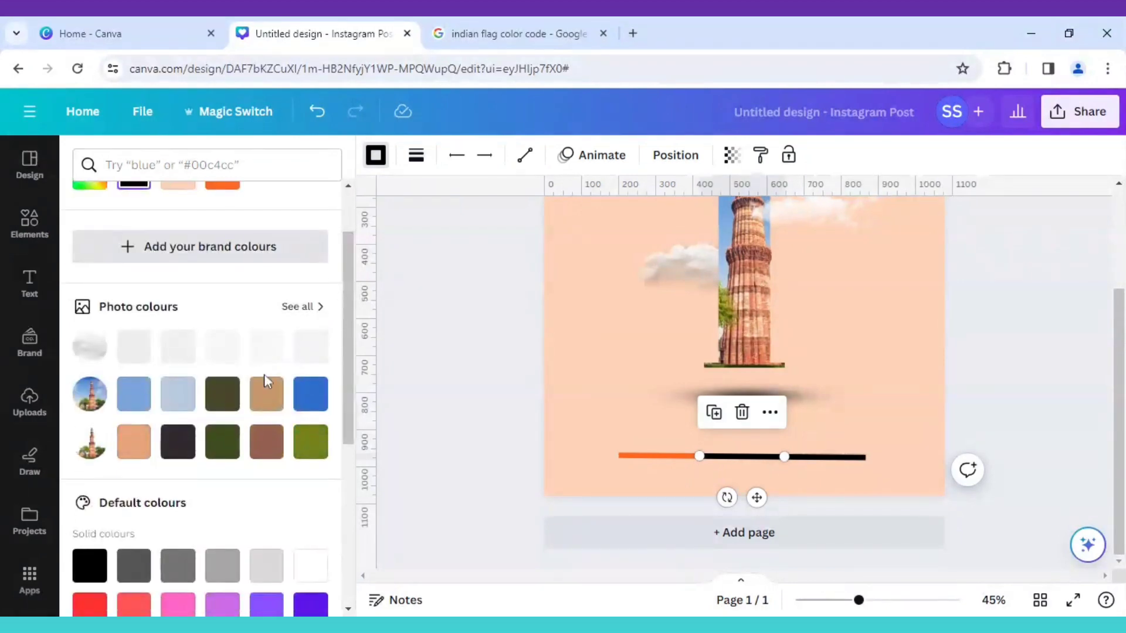
click(310, 565)
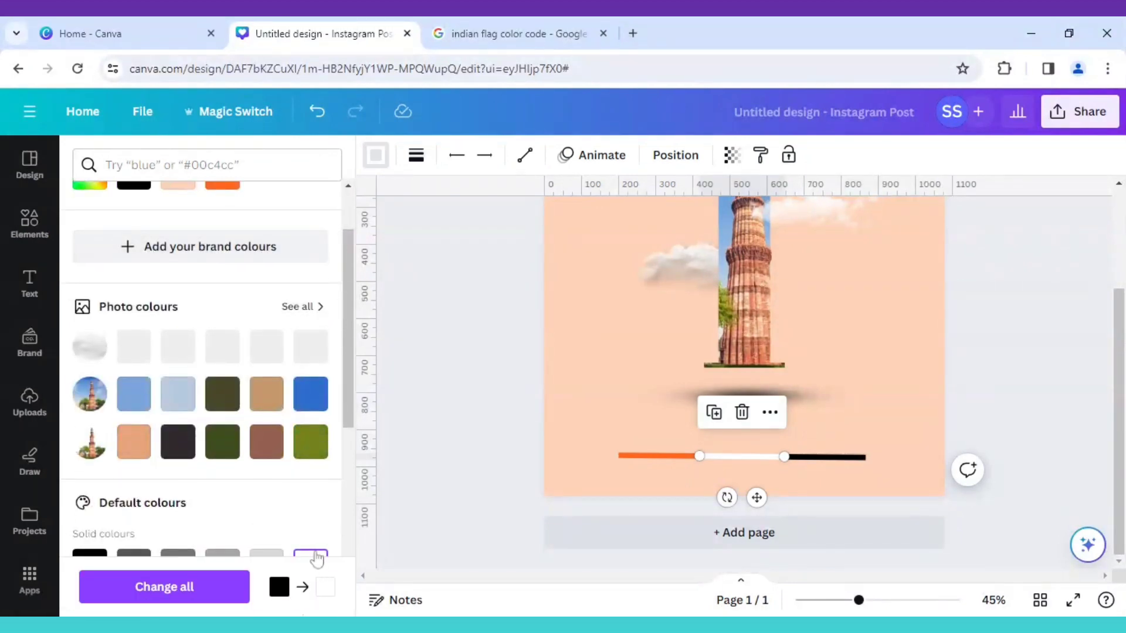
Copy the India green code from the Google results tab and recolour the bar's right segment in the design to #046A38.
click(832, 457)
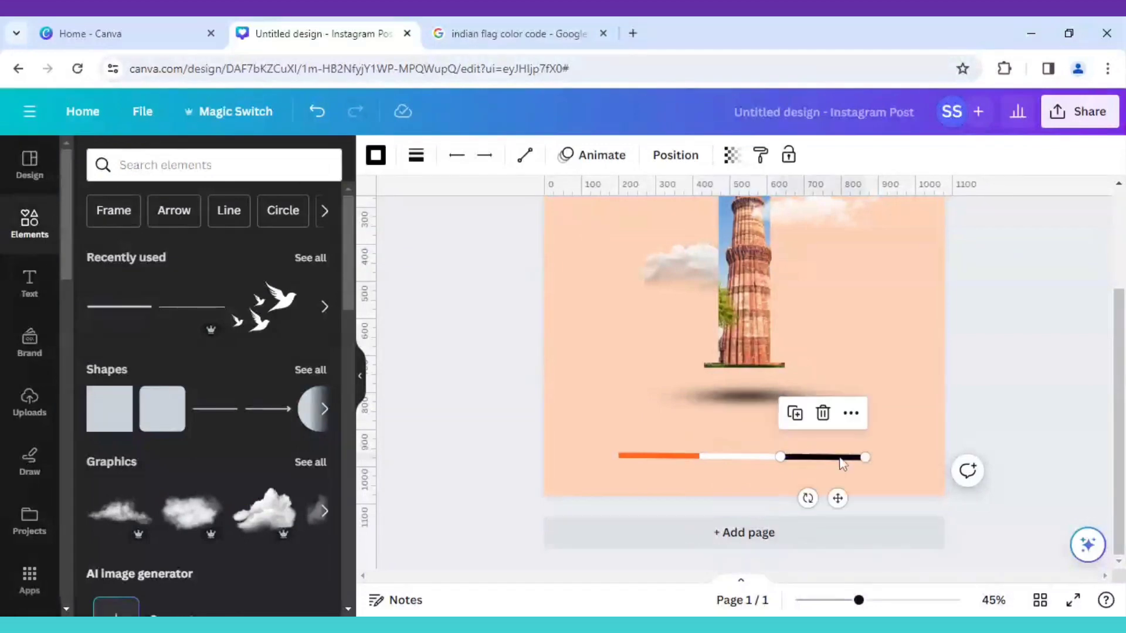
click(480, 25)
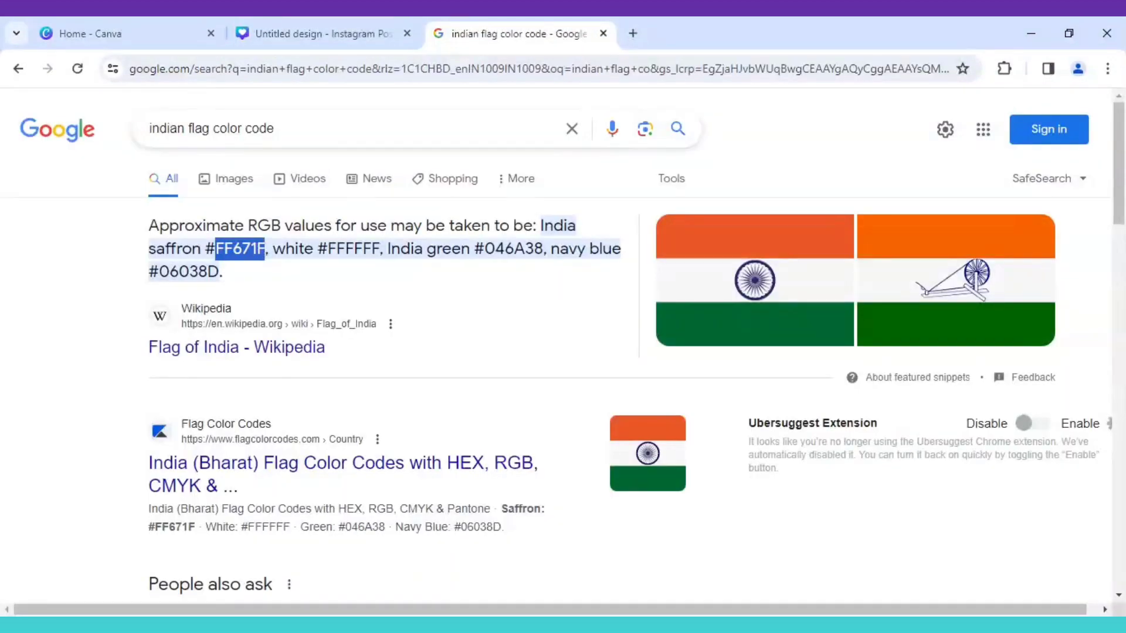
double_click(512, 249)
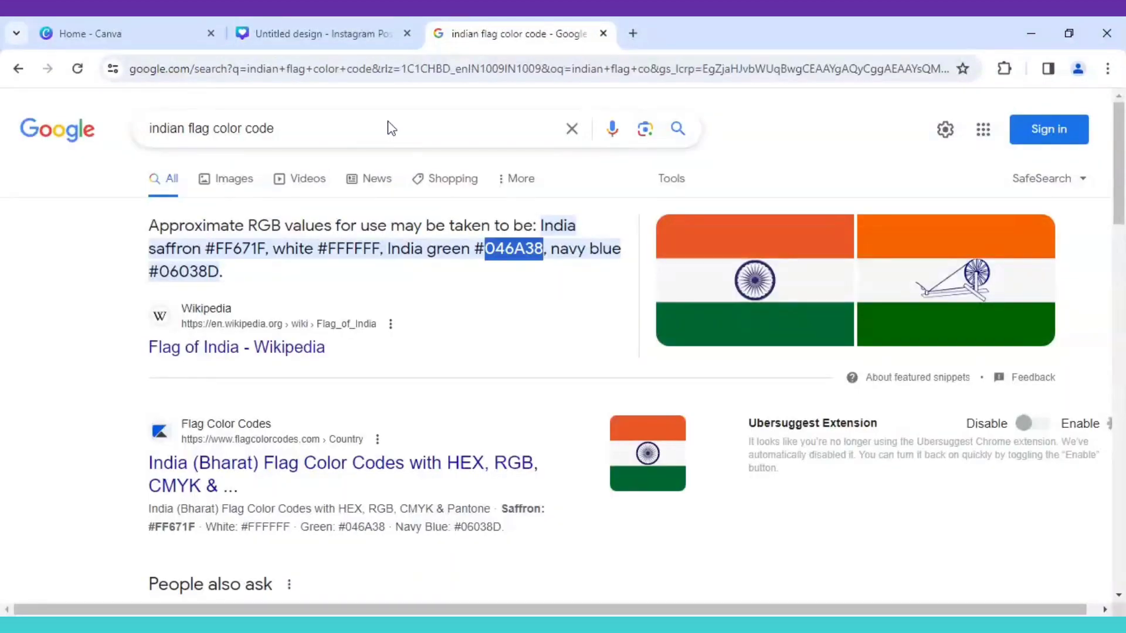
click(318, 34)
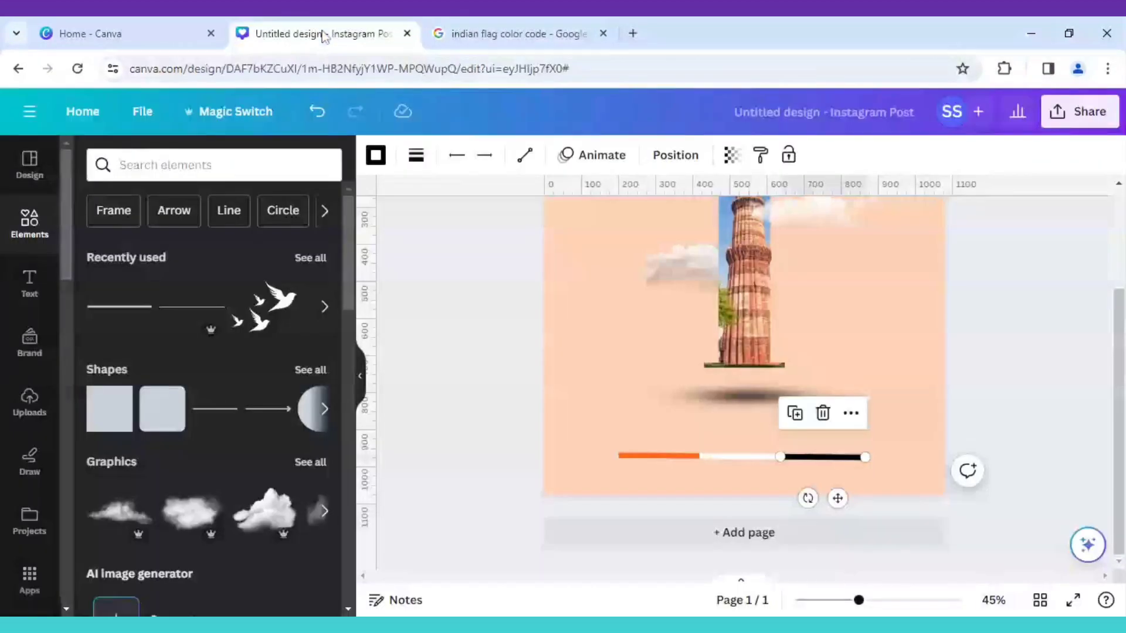
click(374, 167)
click(95, 259)
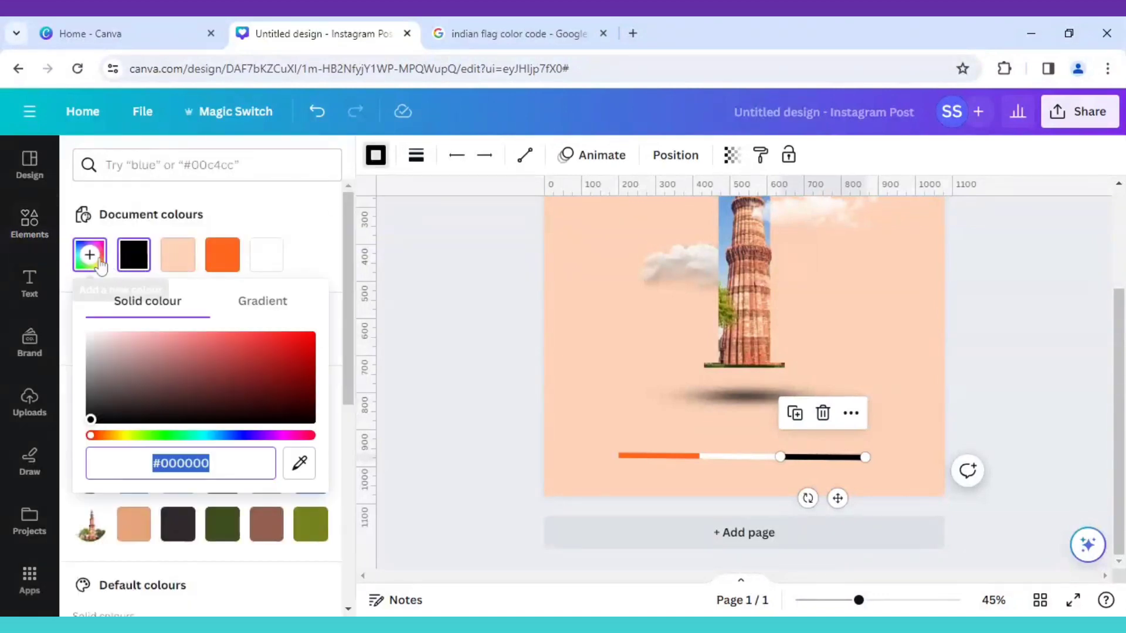
text(#046A38)
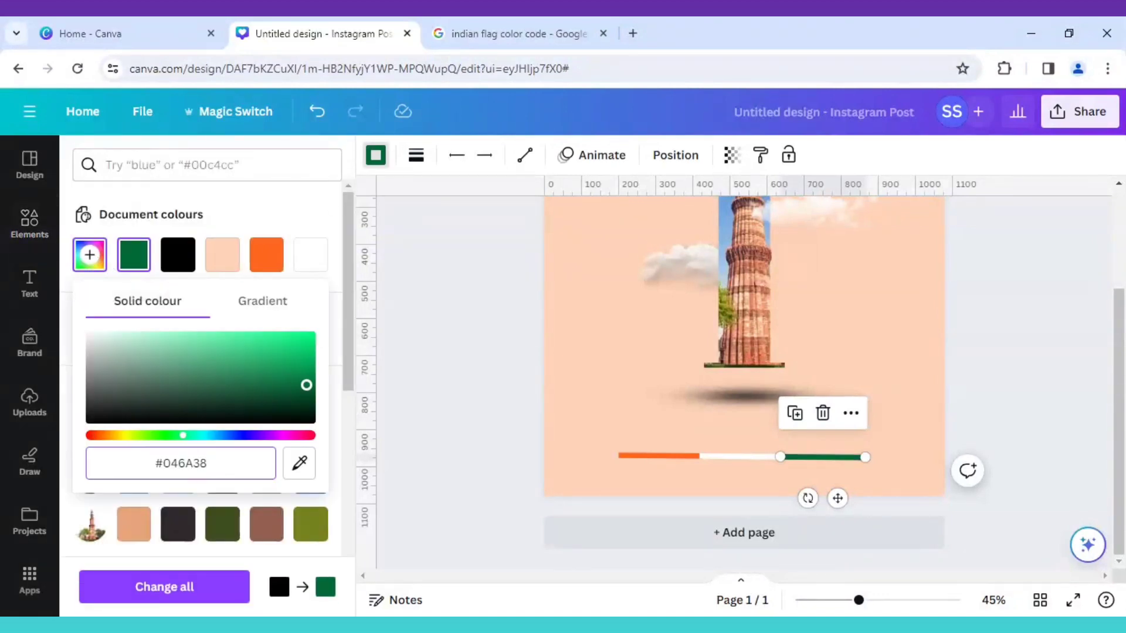
click(470, 403)
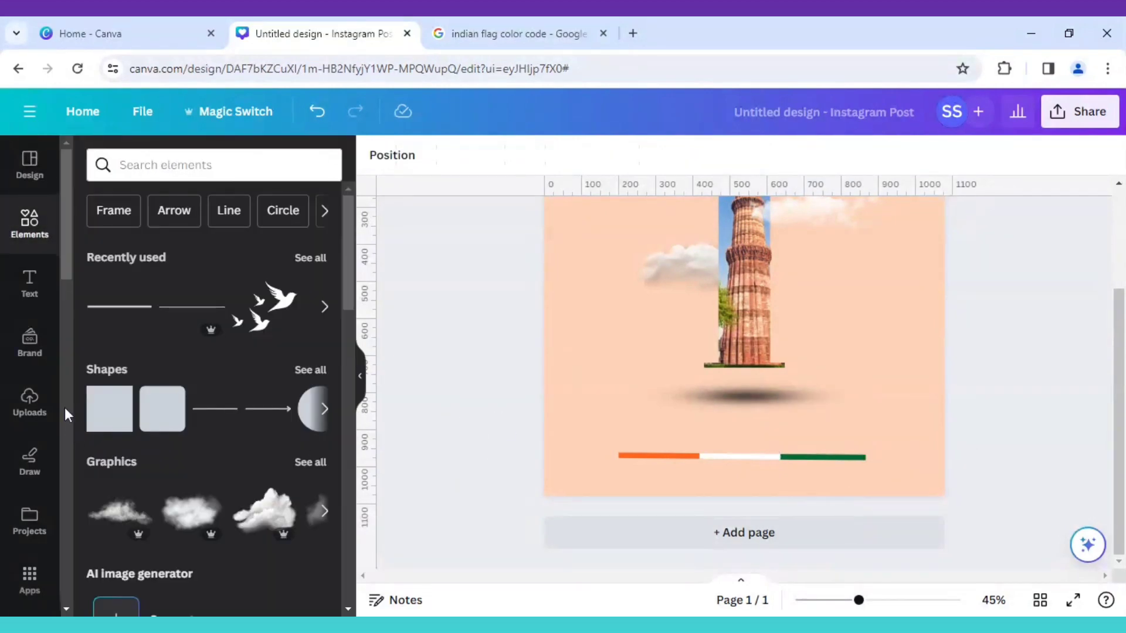
Add a subheading text to the page, set its font to Archivo Black and replace its wording with INDIA.
click(30, 286)
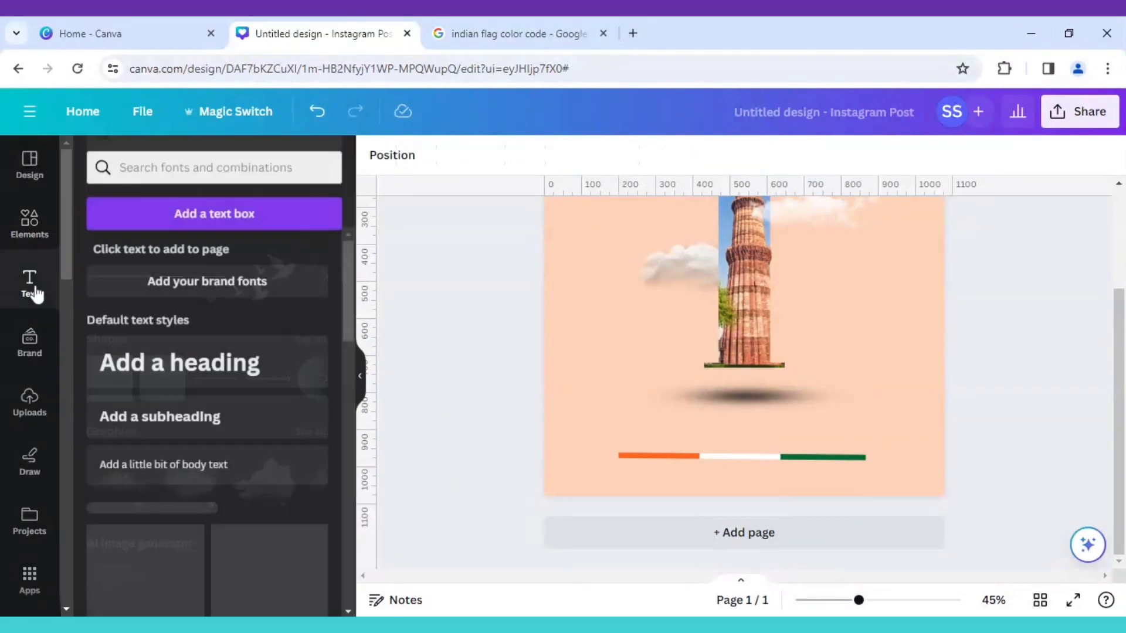
click(179, 414)
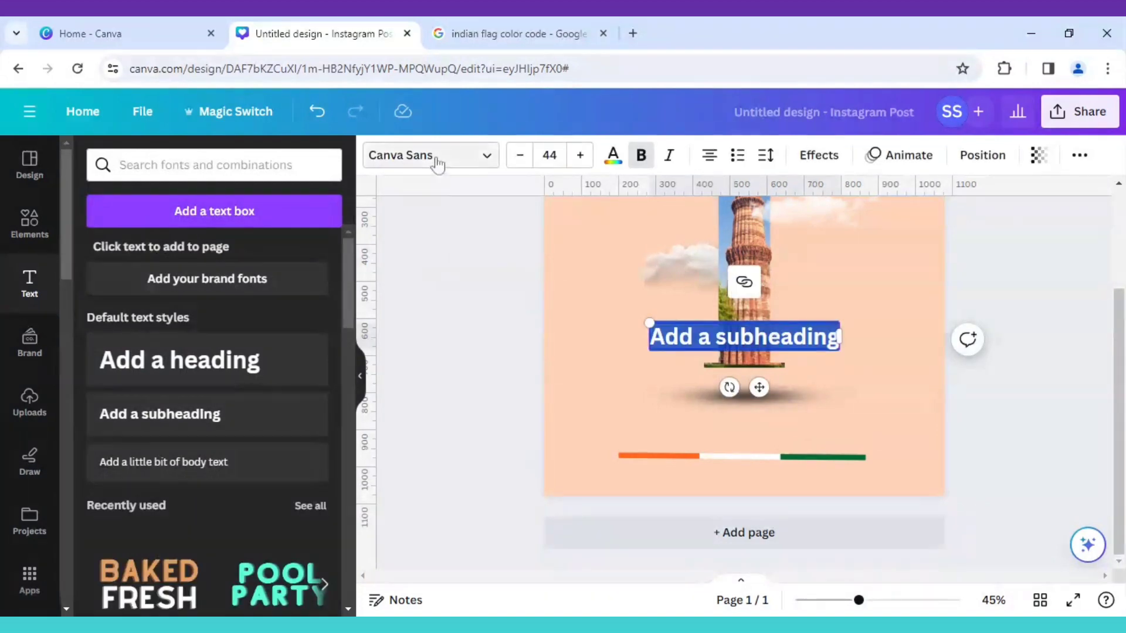
click(411, 158)
scroll(267, 426, down, 5)
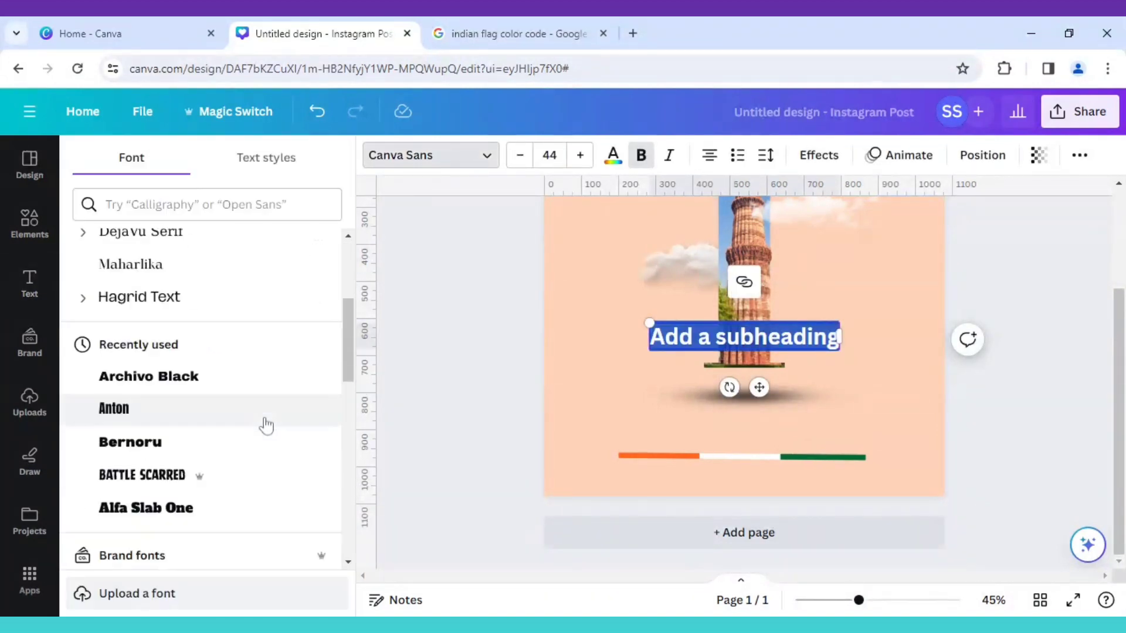
scroll(267, 427, down, 8)
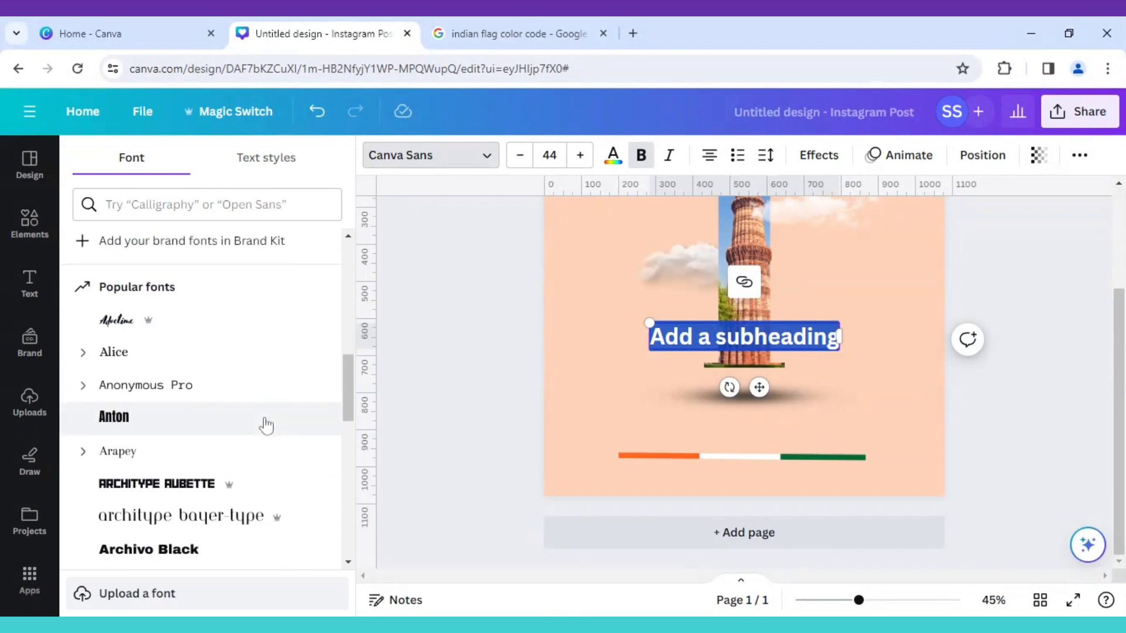
scroll(267, 426, down, 1)
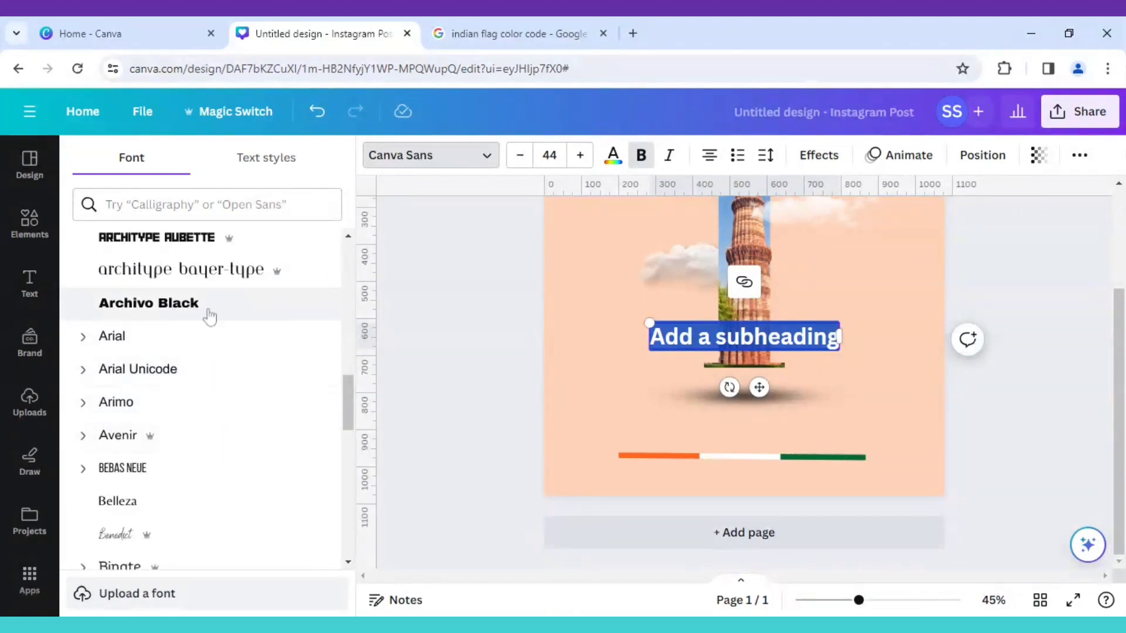
click(147, 314)
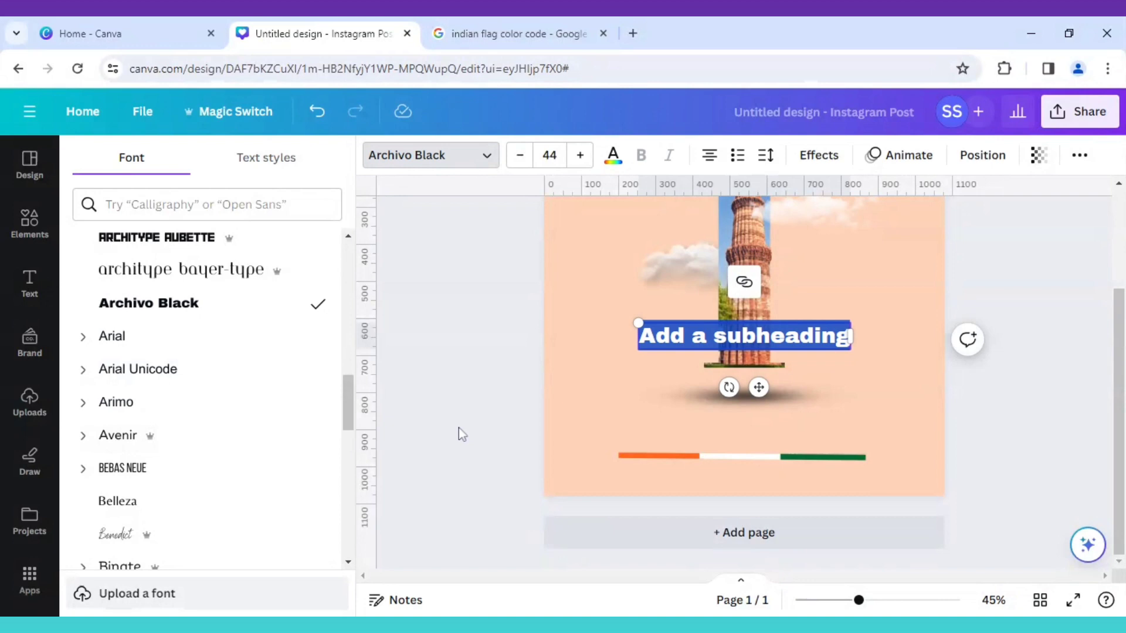
text(INDIA)
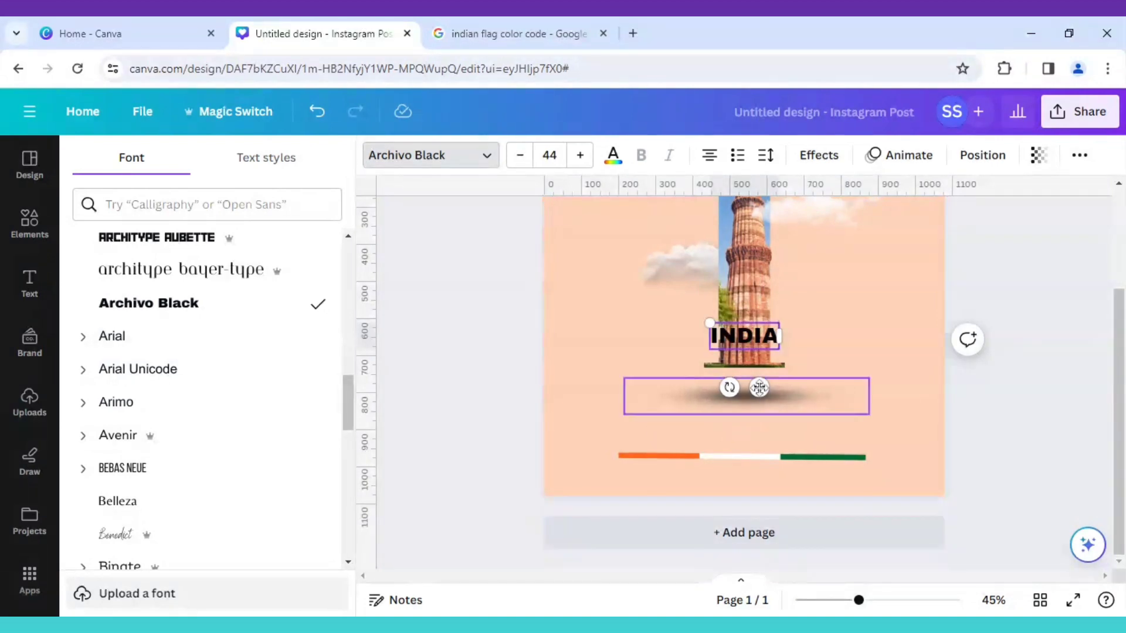
Move the INDIA text to just above the tricolour bar and set its letter spacing to 460.
drag(759, 387, 762, 482)
click(772, 157)
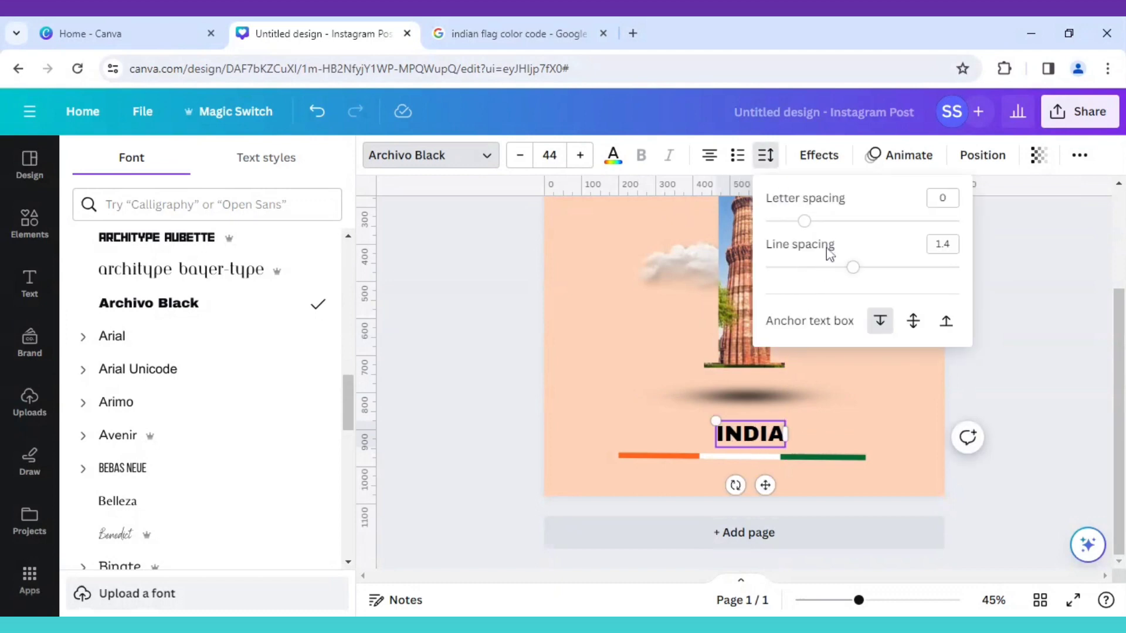
drag(803, 221, 895, 230)
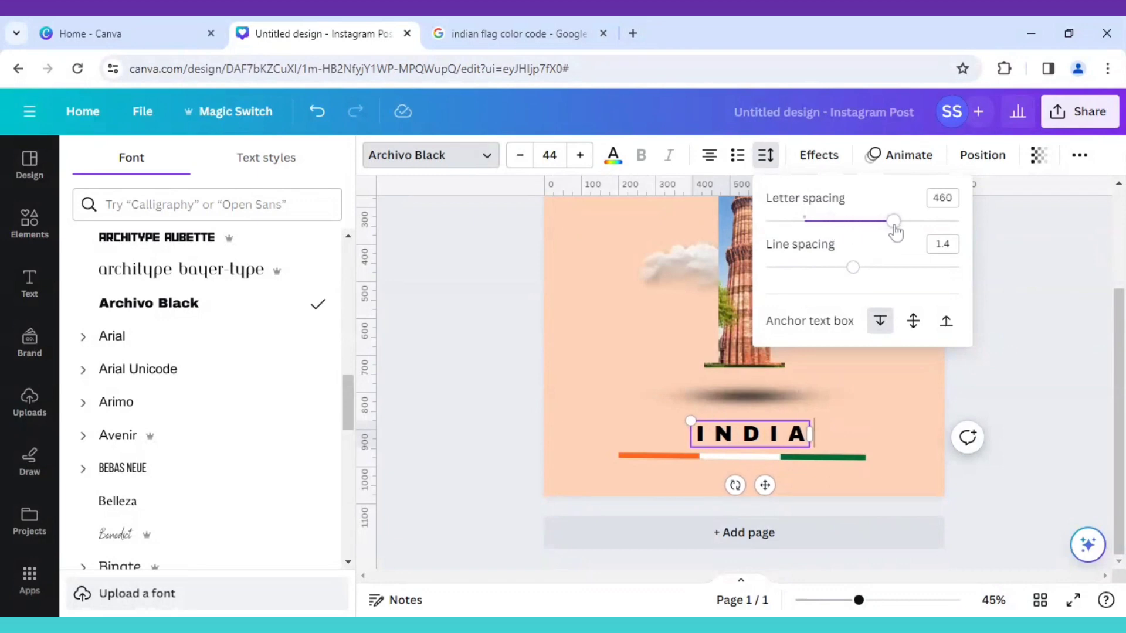
click(528, 377)
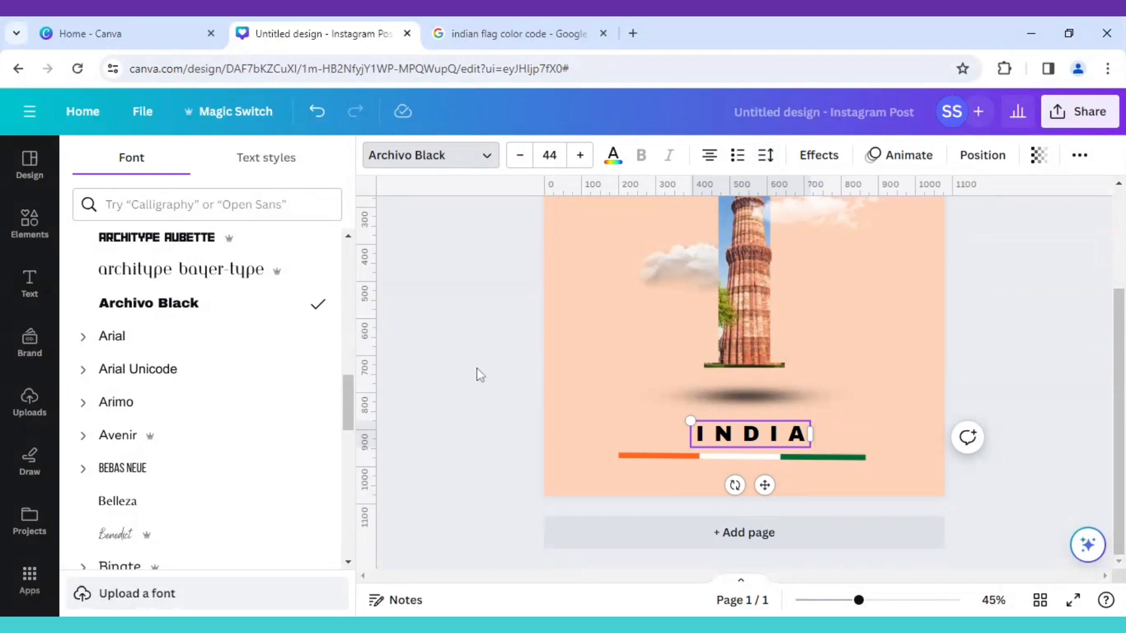
click(477, 369)
Group the three segments of the tricolour bar and shift the group slightly right to centre it under the INDIA text.
drag(859, 602, 852, 604)
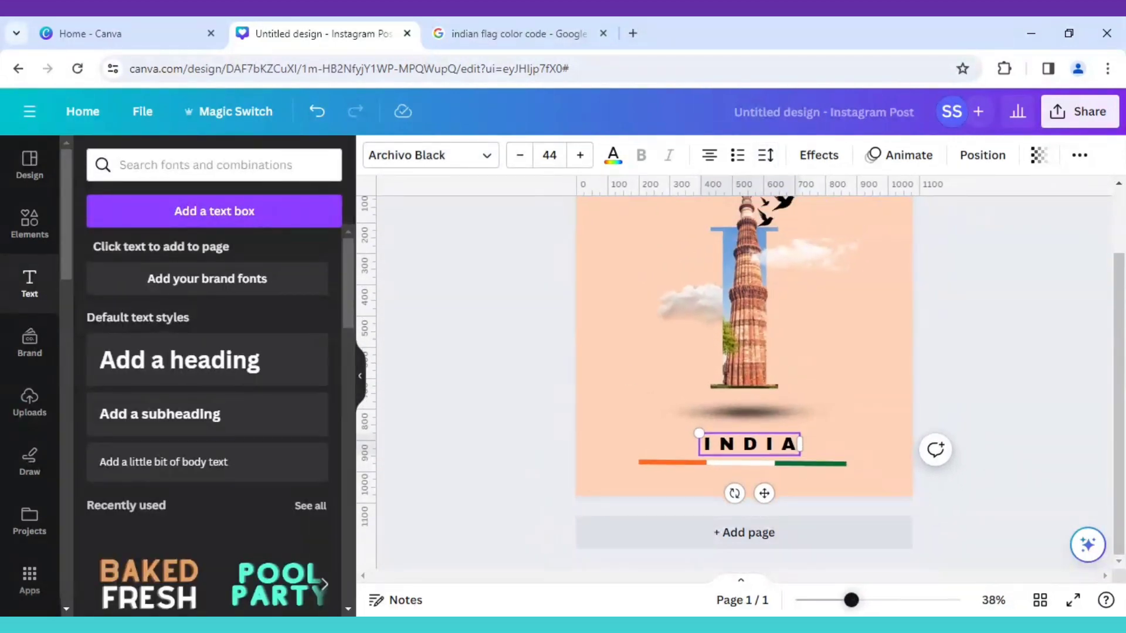
click(666, 484)
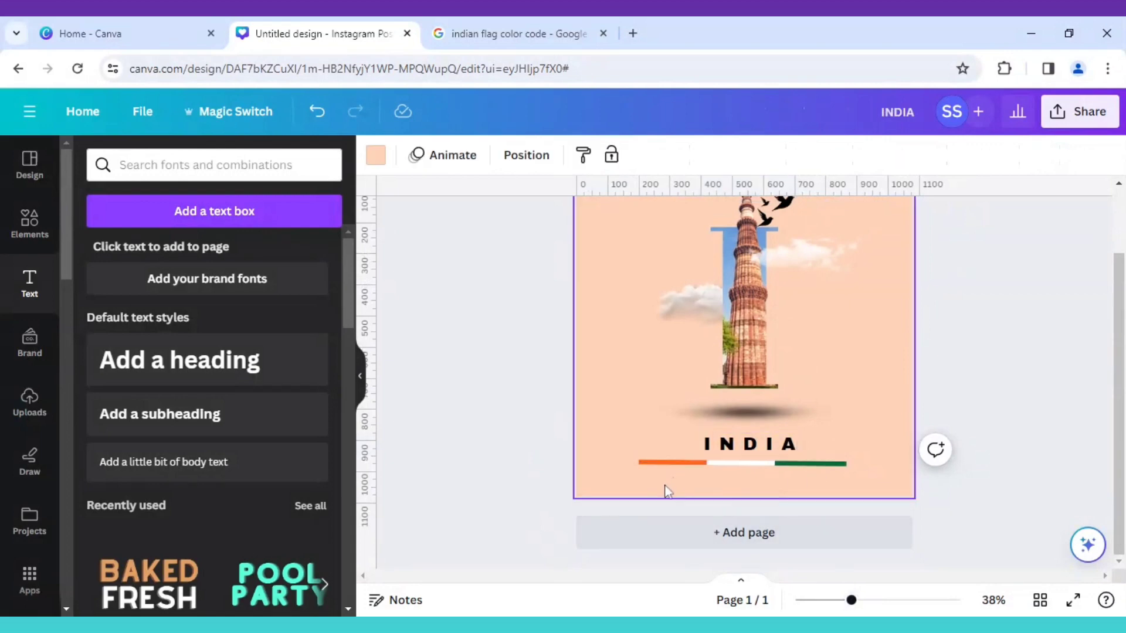
drag(663, 480, 806, 469)
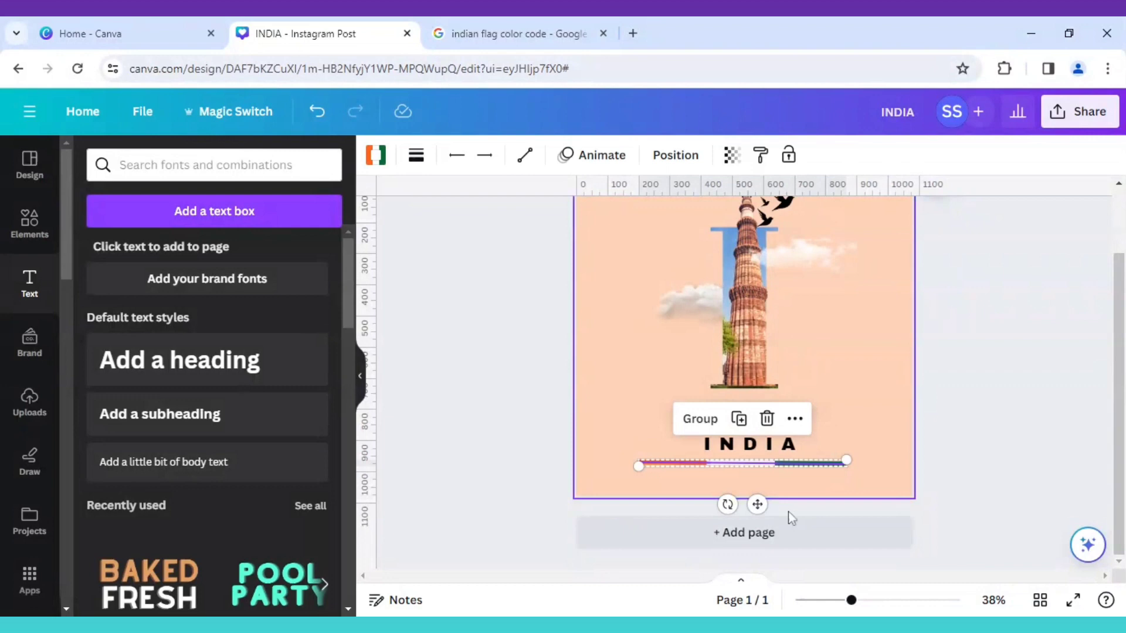
click(705, 419)
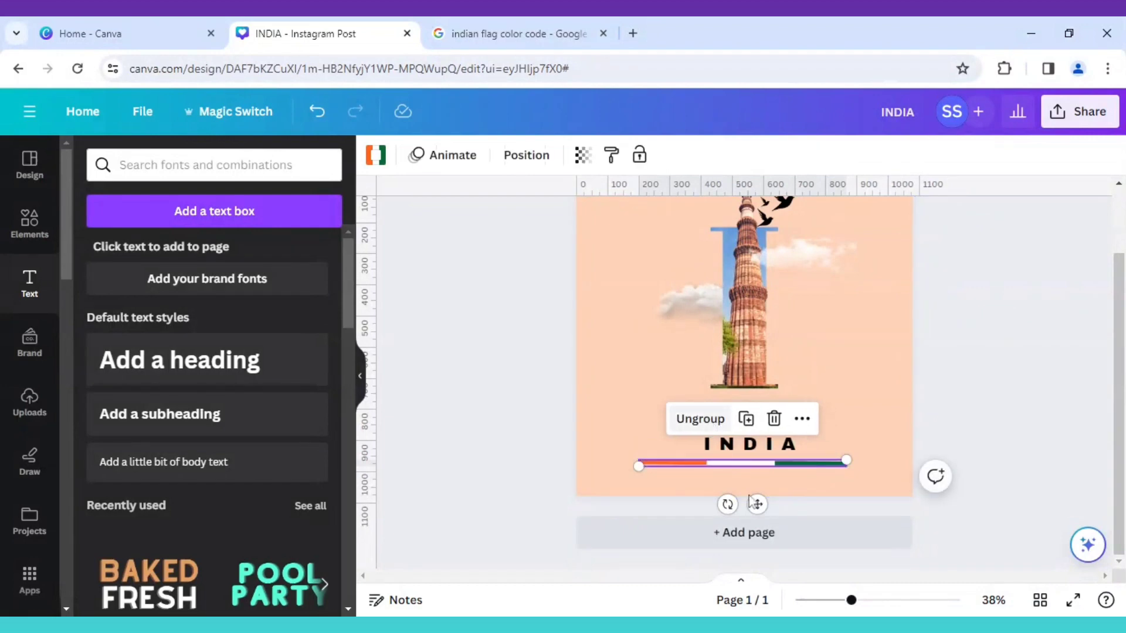
drag(758, 504, 769, 505)
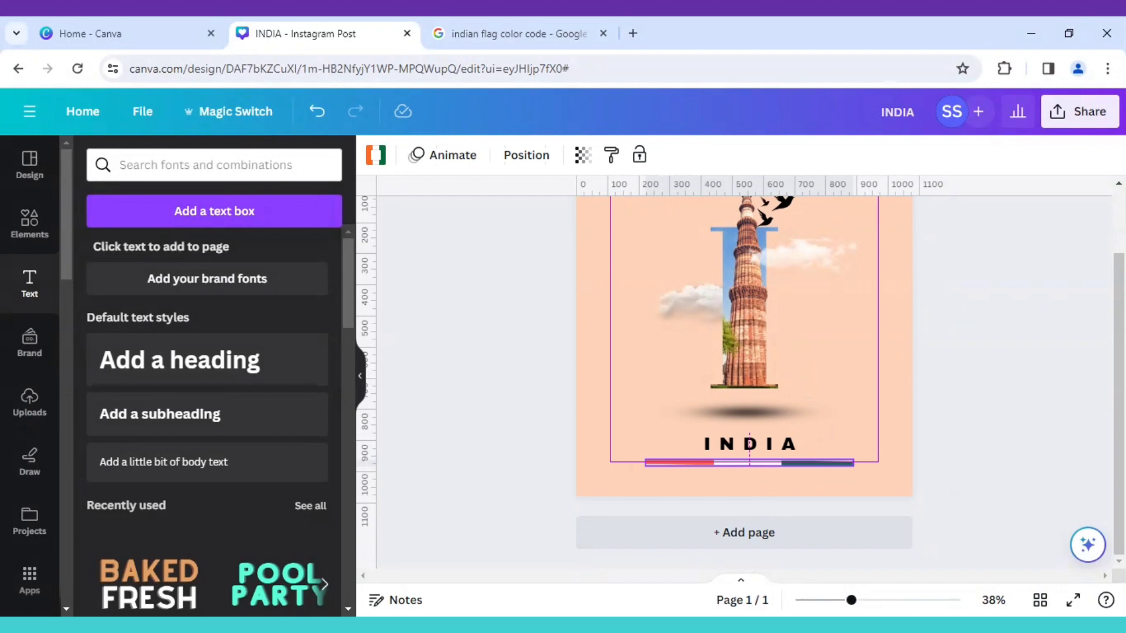
drag(769, 505, 768, 505)
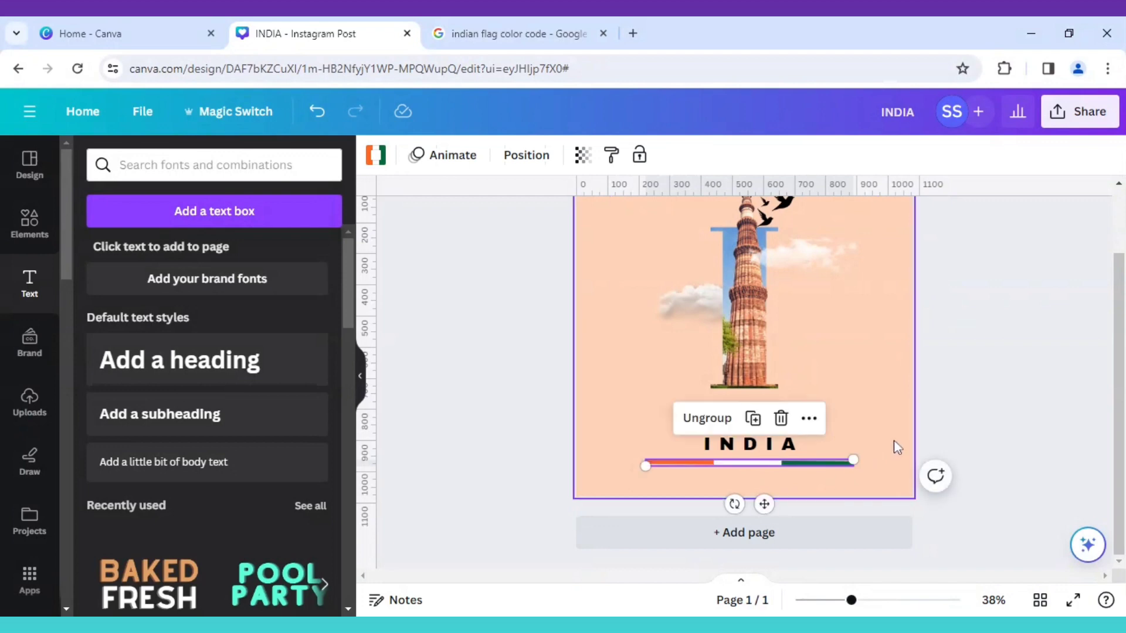
click(892, 448)
Crop the birds graphic beside the tower's tip down to only the largest bird.
mouse_move(853, 601)
mouse_down()
mouse_move(841, 606)
mouse_move(861, 600)
mouse_up()
scroll(1004, 457, up, 3)
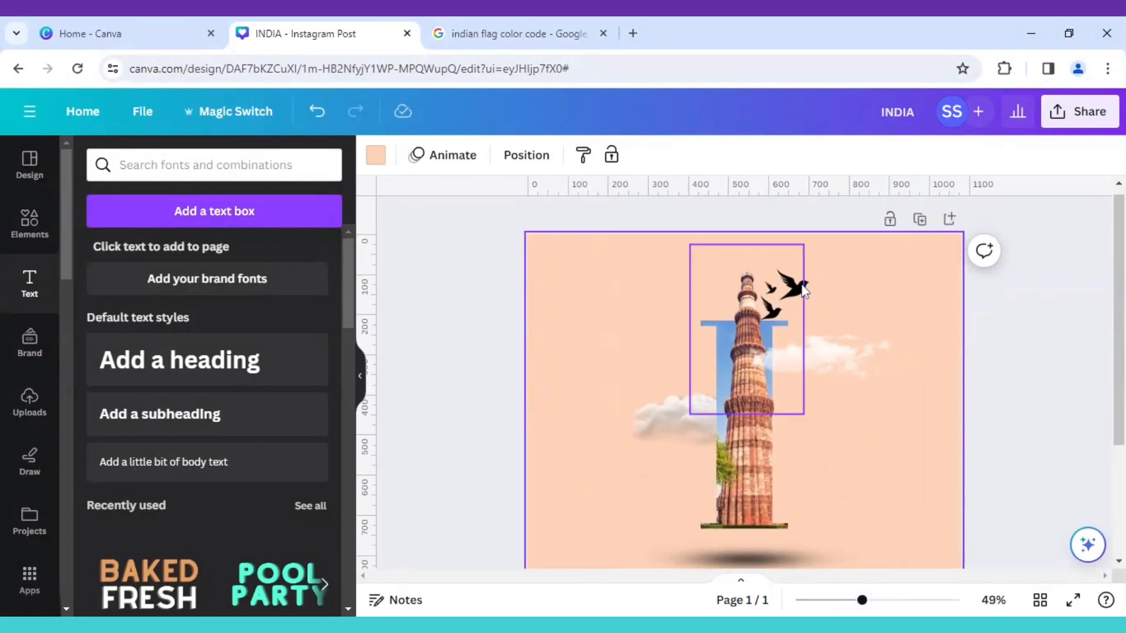
click(807, 288)
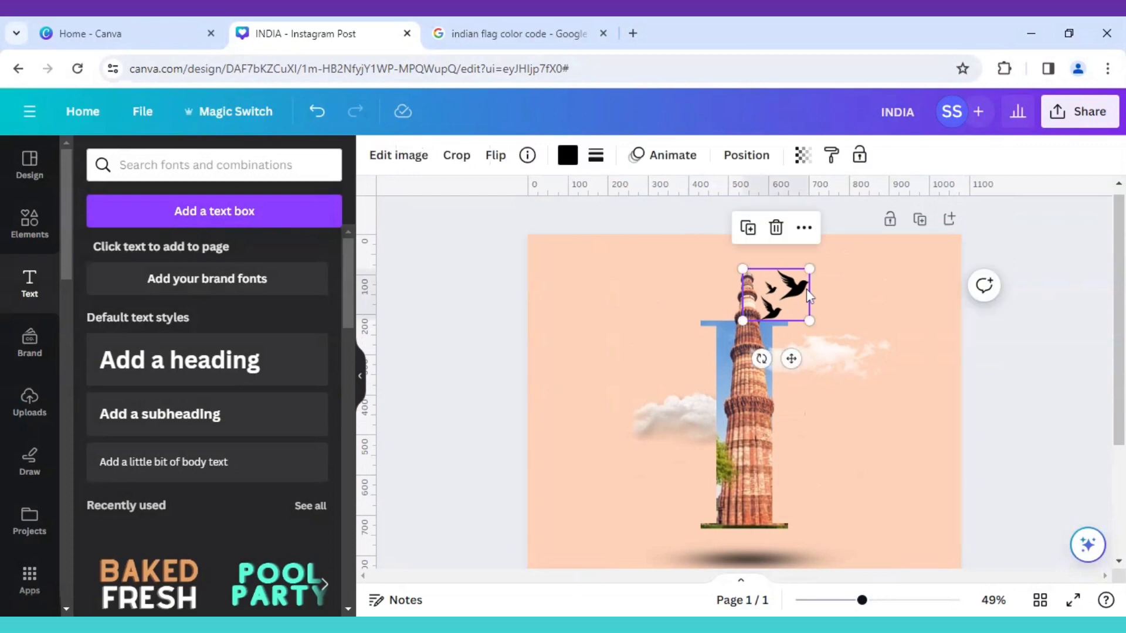
click(456, 156)
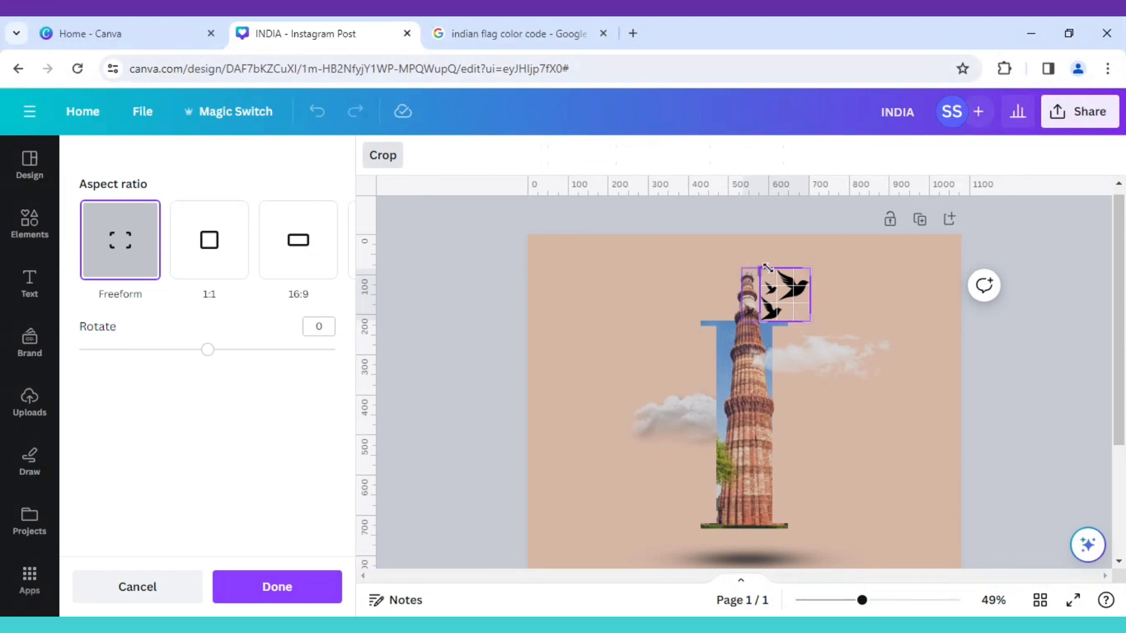
drag(744, 269, 774, 267)
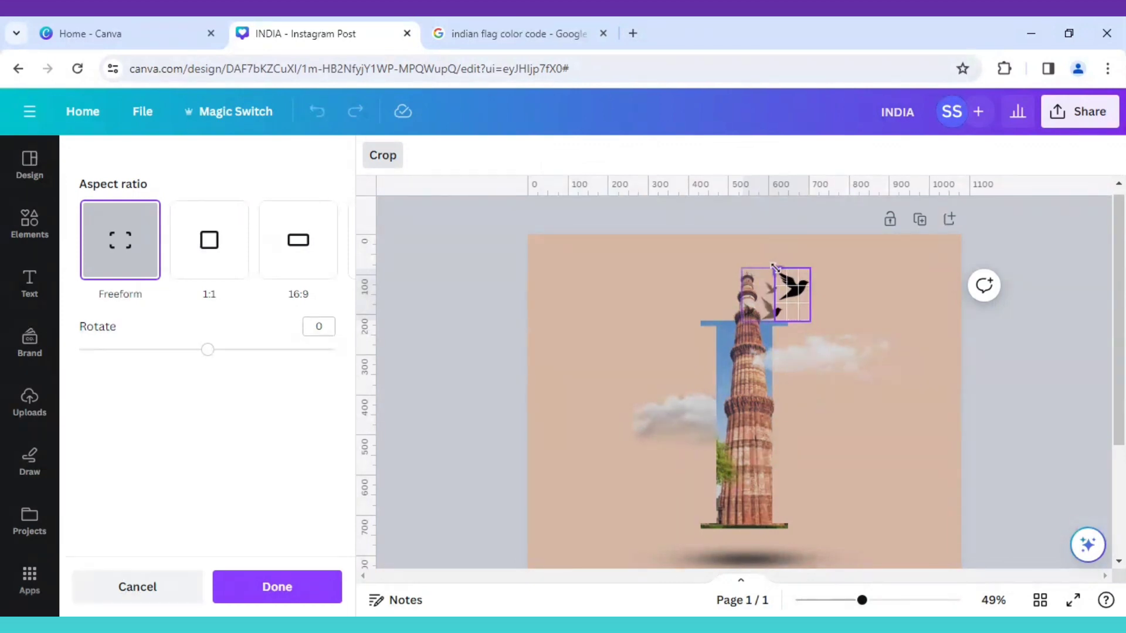
drag(773, 267, 779, 271)
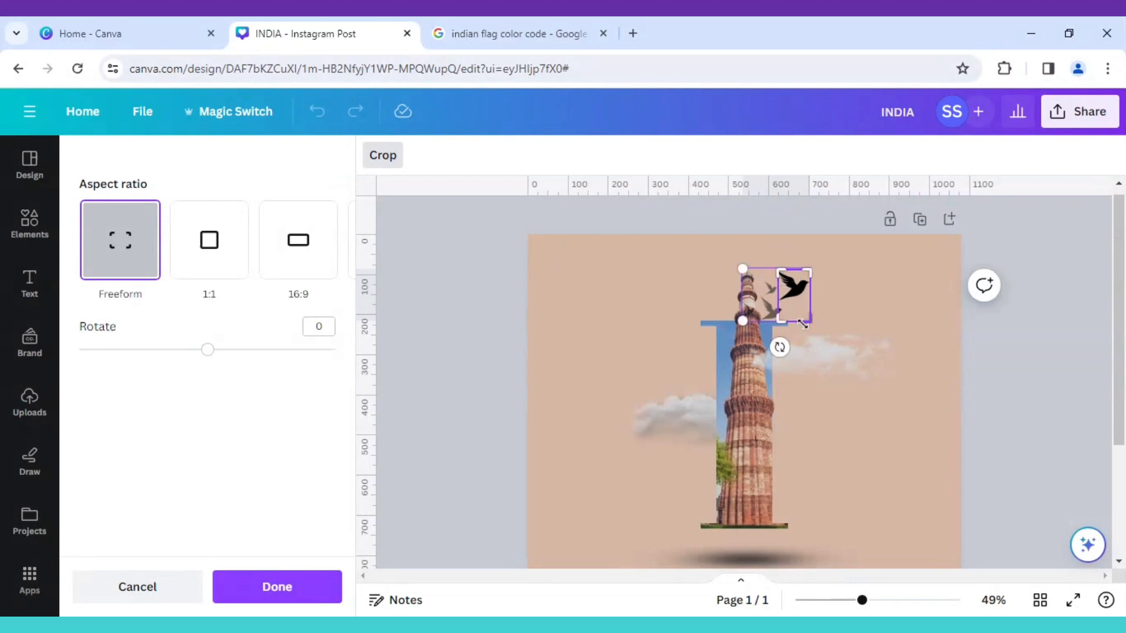
drag(808, 310, 809, 305)
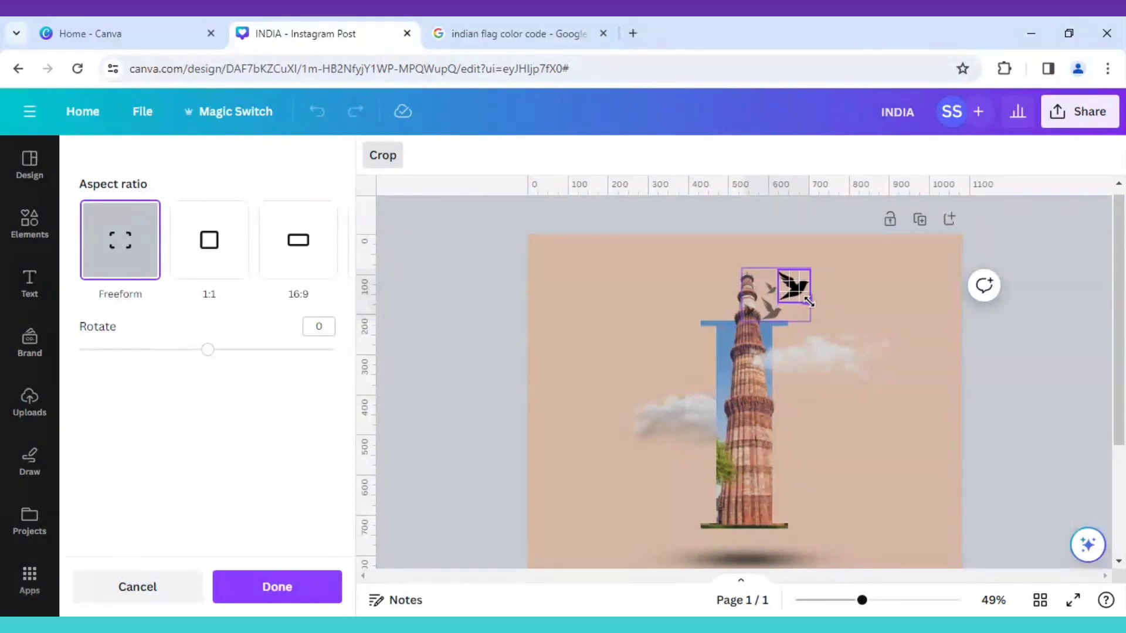
drag(808, 299, 809, 302)
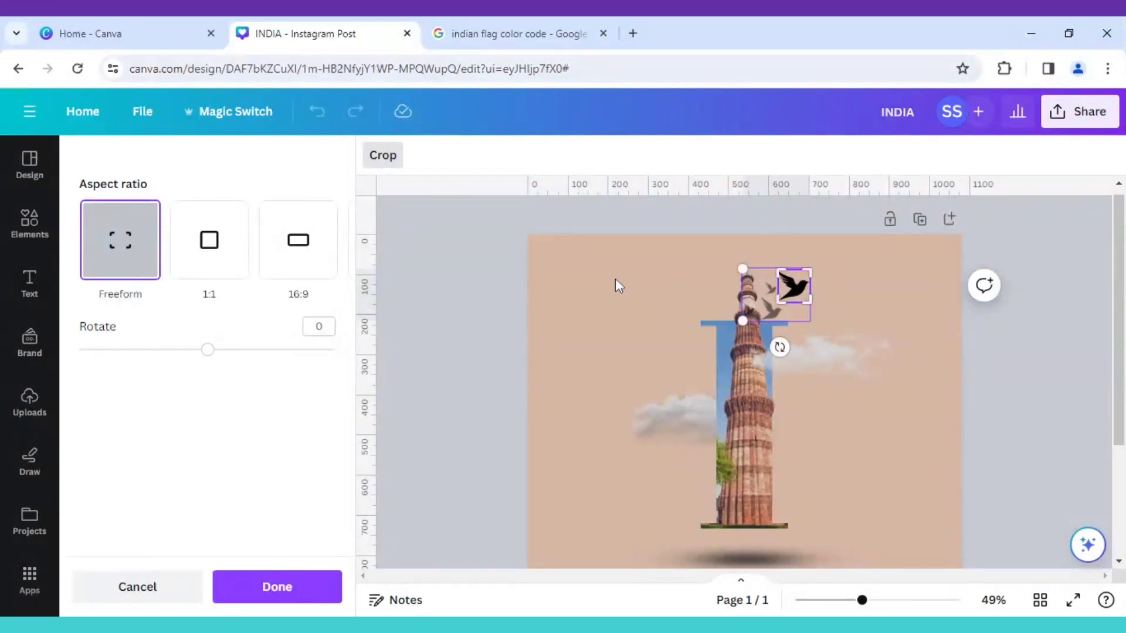
click(284, 584)
click(464, 425)
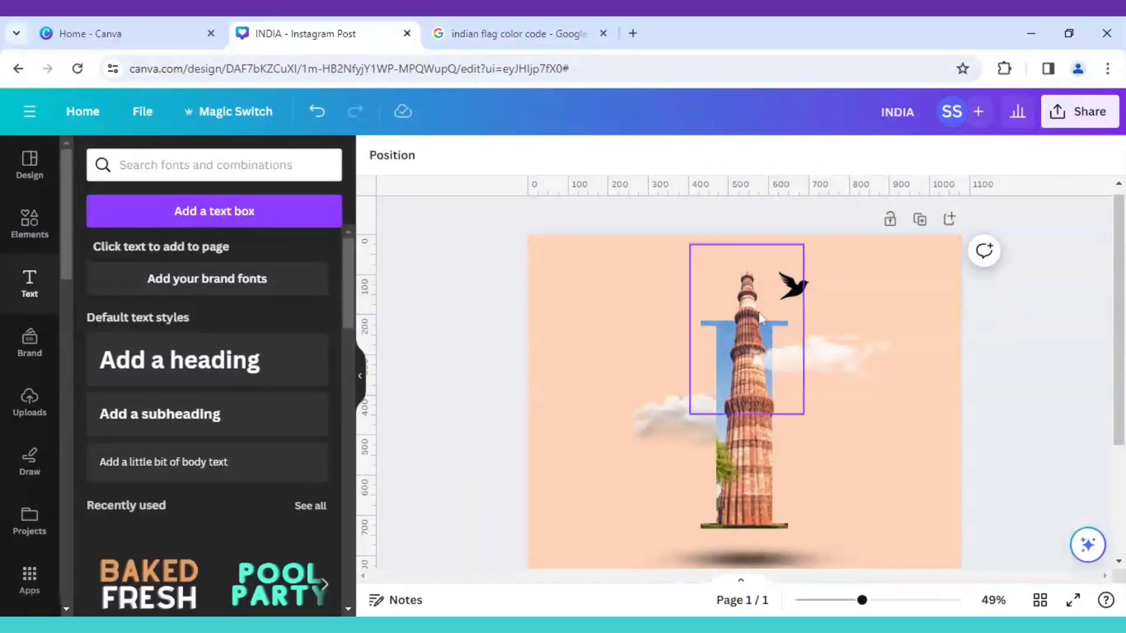
Duplicate the single bird, shrink the copy and place it below and left of the original, against the tower.
click(798, 288)
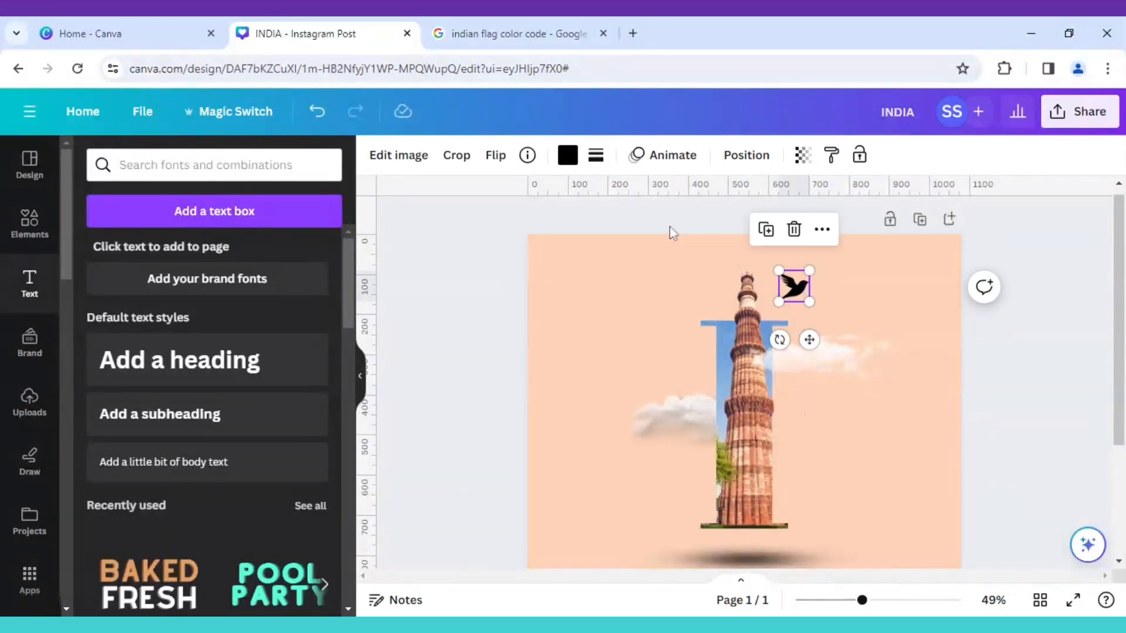
click(765, 229)
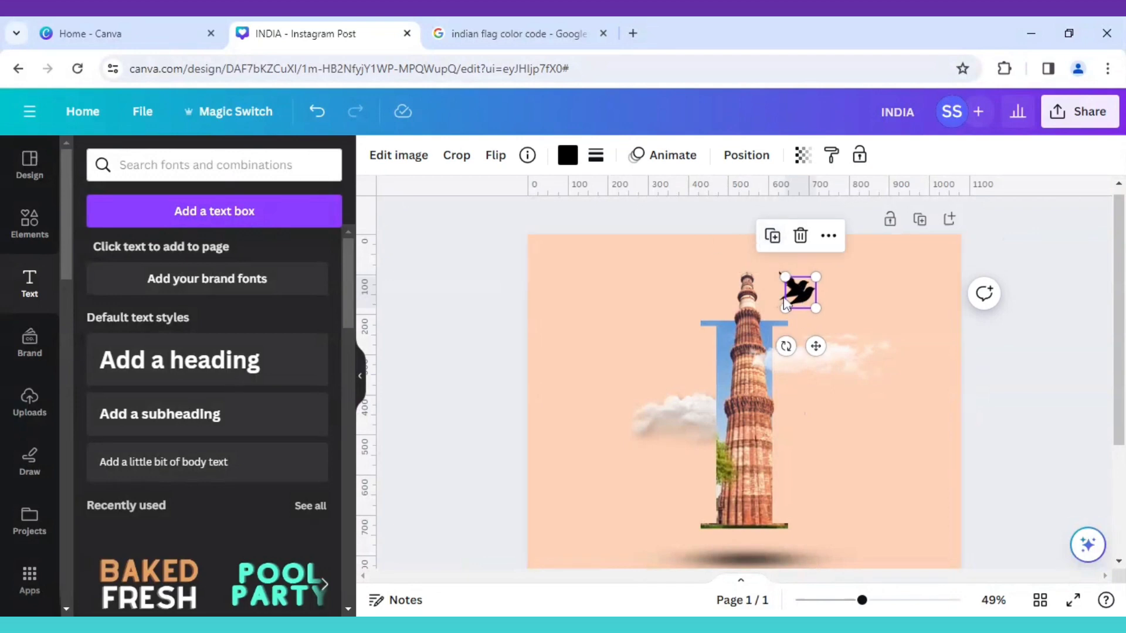
mouse_move(797, 287)
mouse_down()
mouse_move(763, 300)
mouse_move(785, 298)
mouse_up()
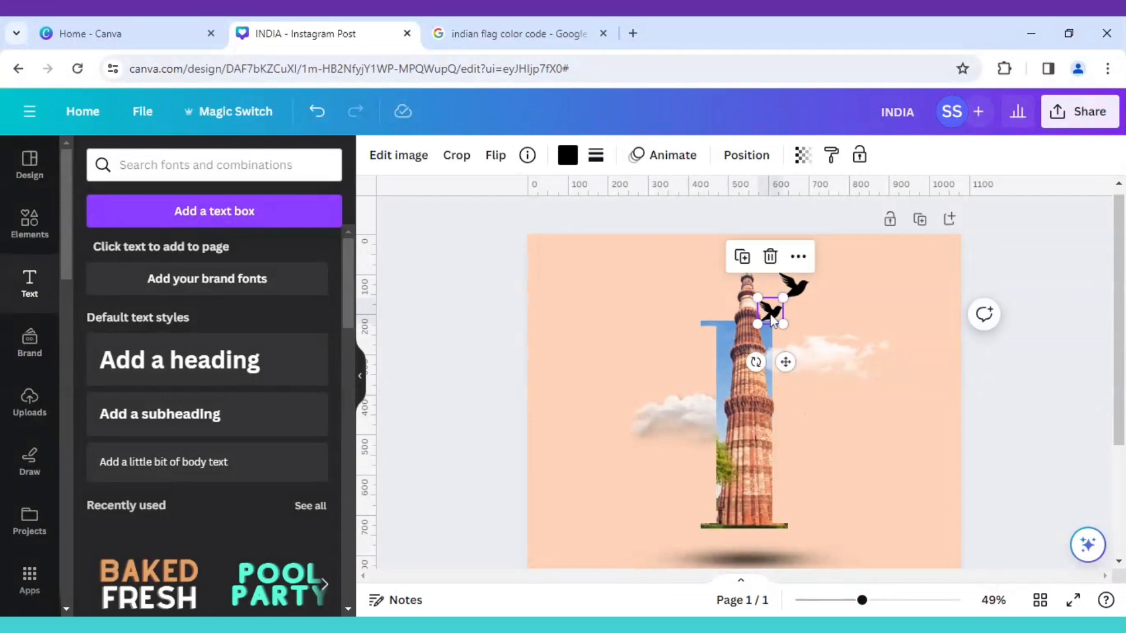
Duplicate the smaller bird, move the copy between the tower's tip and the large bird, and shrink it further.
click(742, 259)
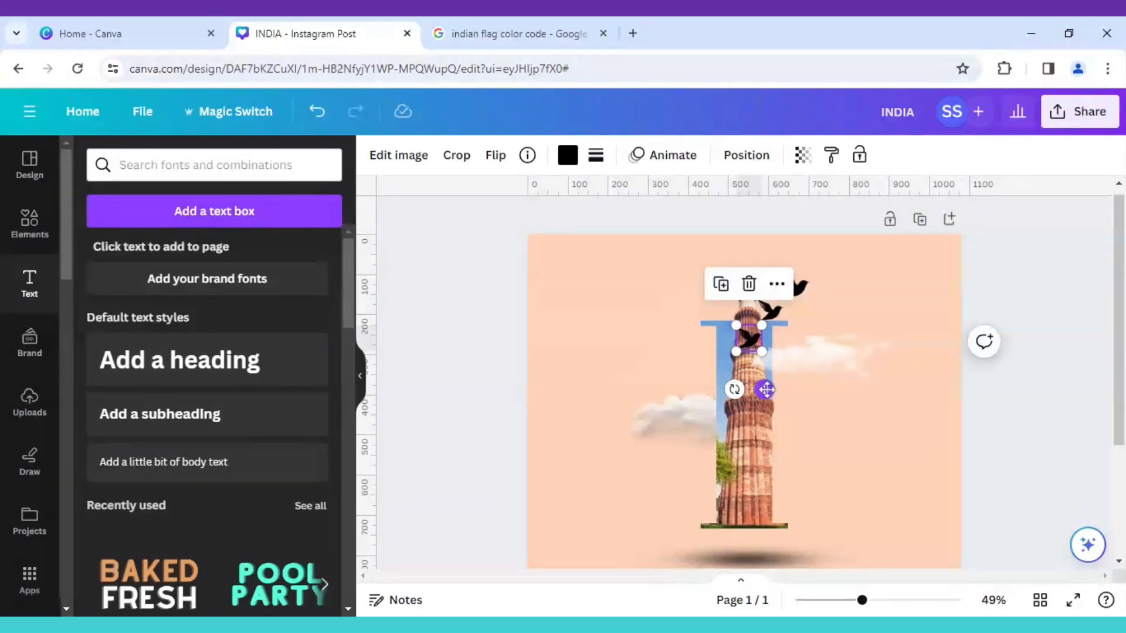
drag(763, 389, 786, 334)
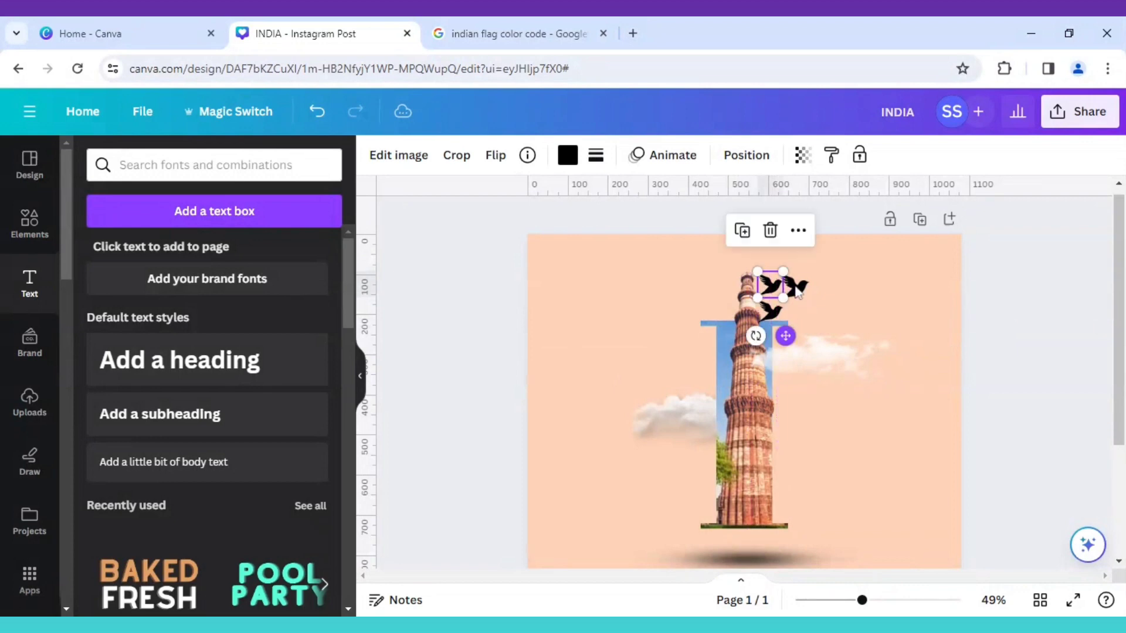
drag(783, 271, 776, 279)
drag(783, 340, 786, 336)
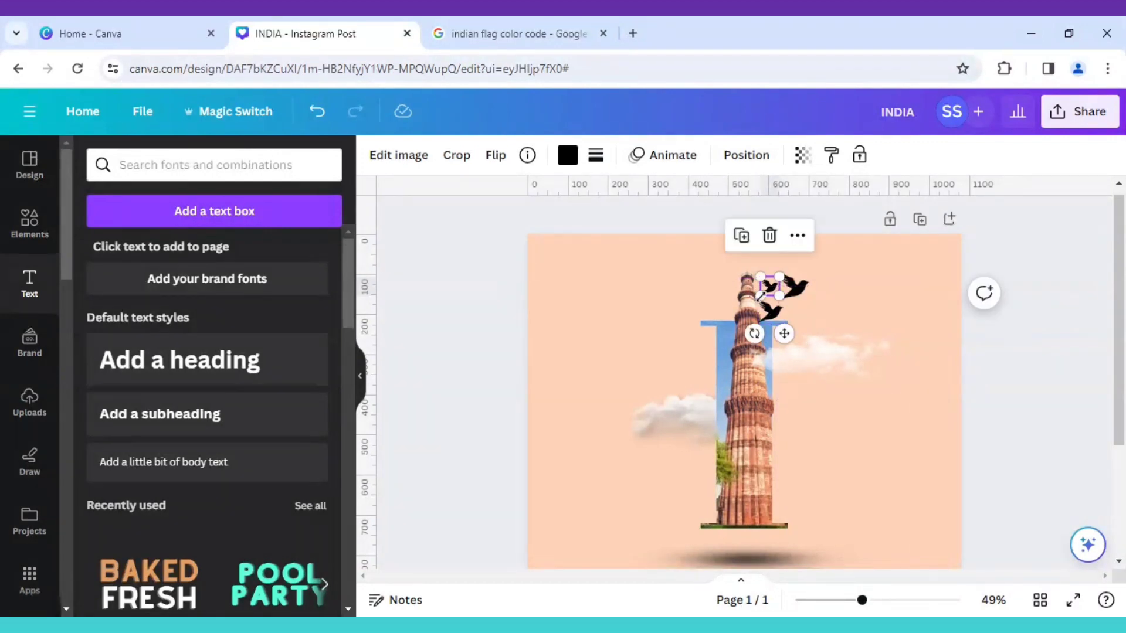
drag(761, 295, 764, 292)
click(832, 304)
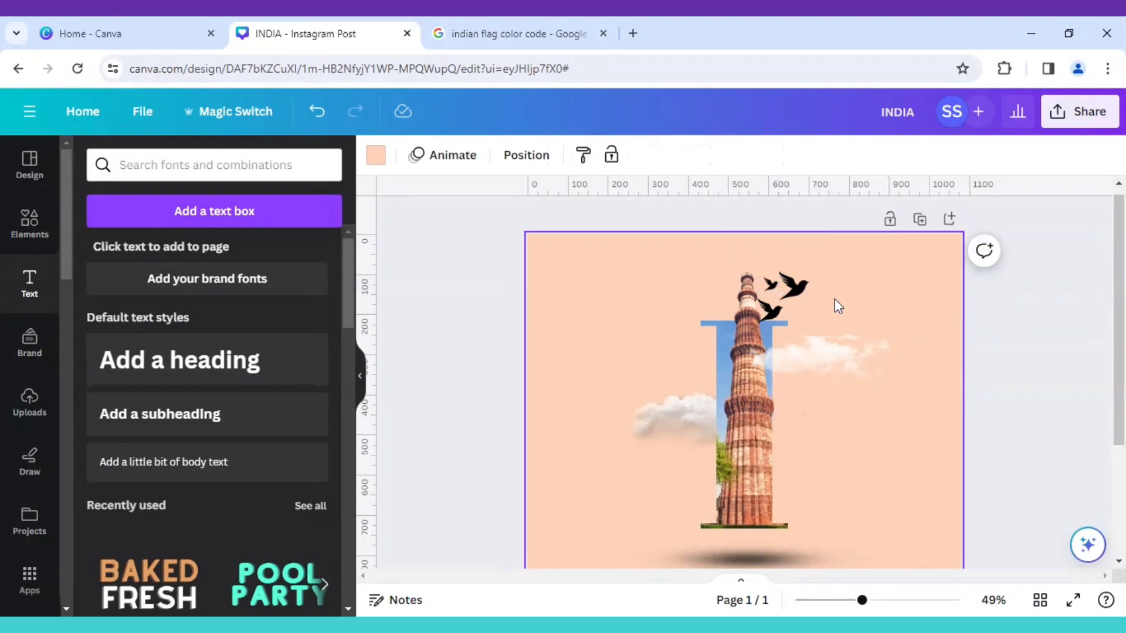
Nudge the smallest bird slightly downward beside the tower's tip.
click(773, 287)
key(Down)
key(Down)
key(Down)
key(Down)
key(Down)
key(Down)
key(Down)
key(Down)
key(Down)
key(Down)
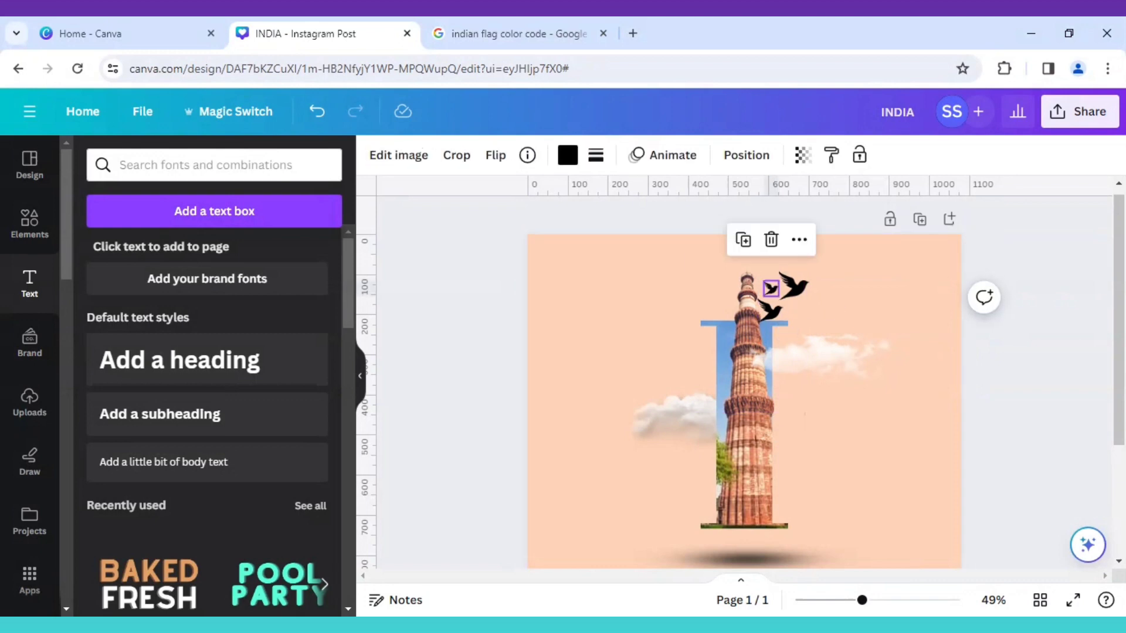
click(822, 311)
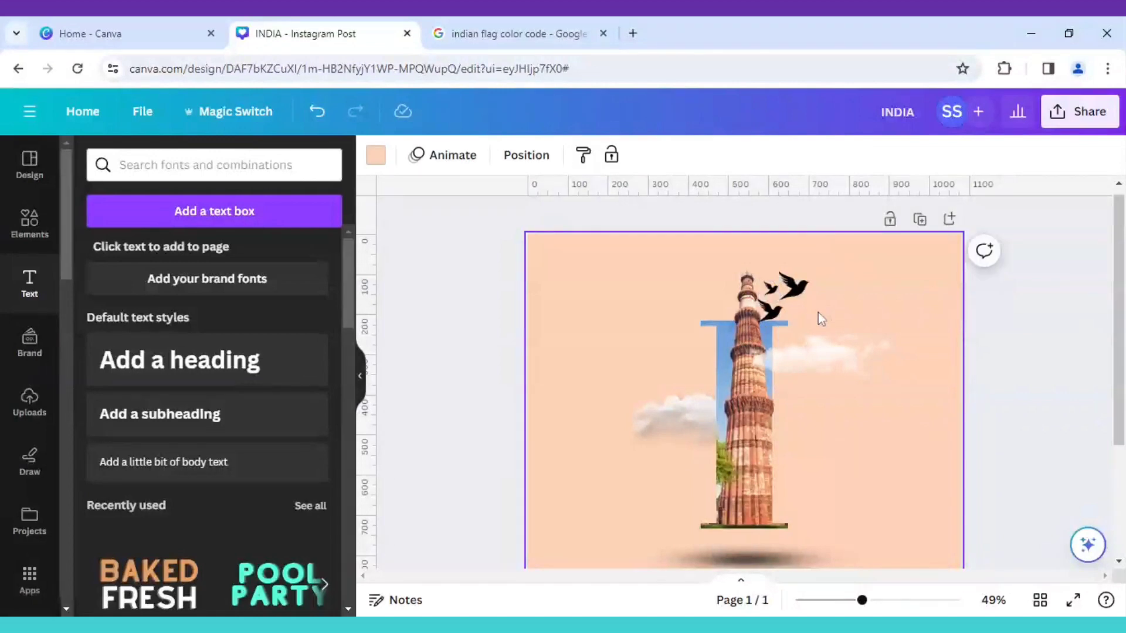
Scale the lower bird down slightly beside the tower.
click(783, 308)
drag(784, 297, 779, 302)
click(866, 324)
Crop the right side of the tower-top image inward to clear the area of the large bird.
click(808, 283)
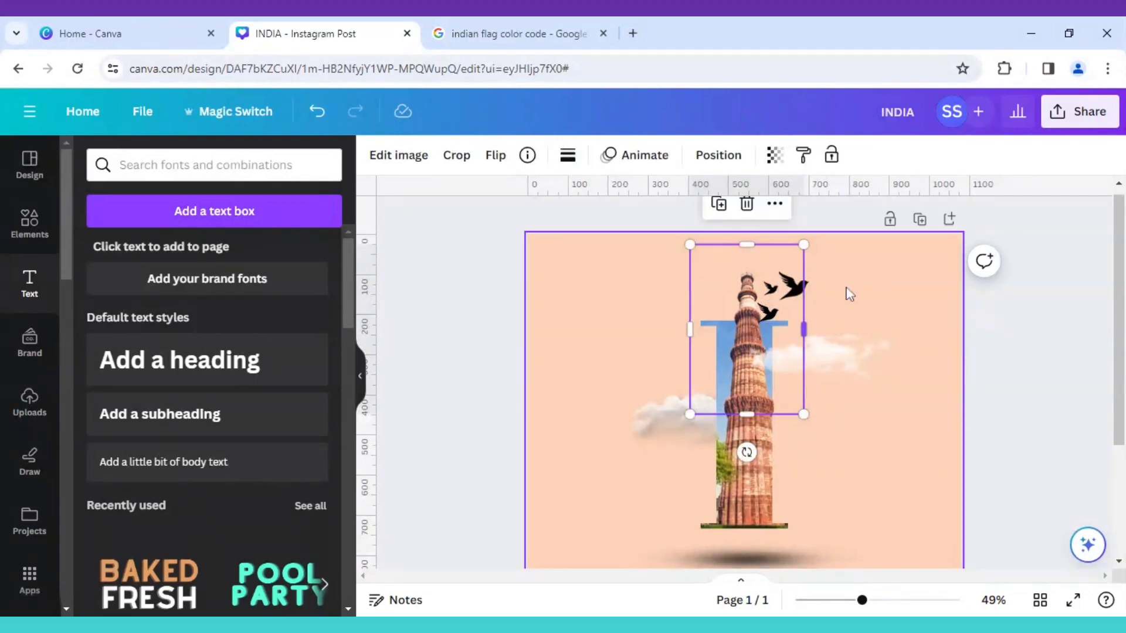
click(814, 279)
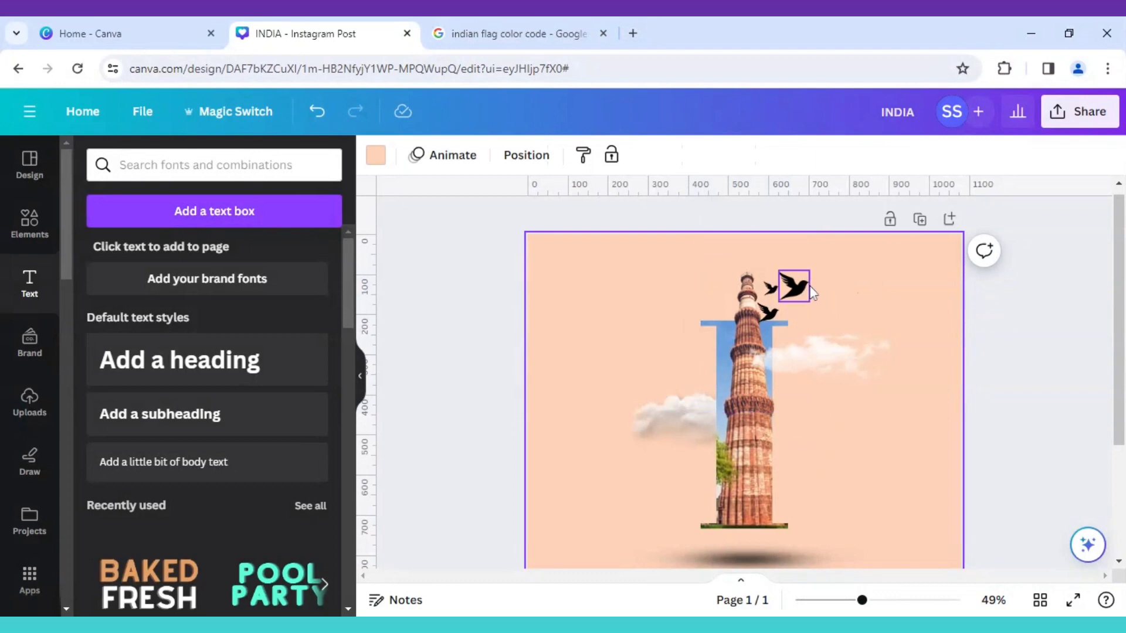
click(780, 342)
click(744, 283)
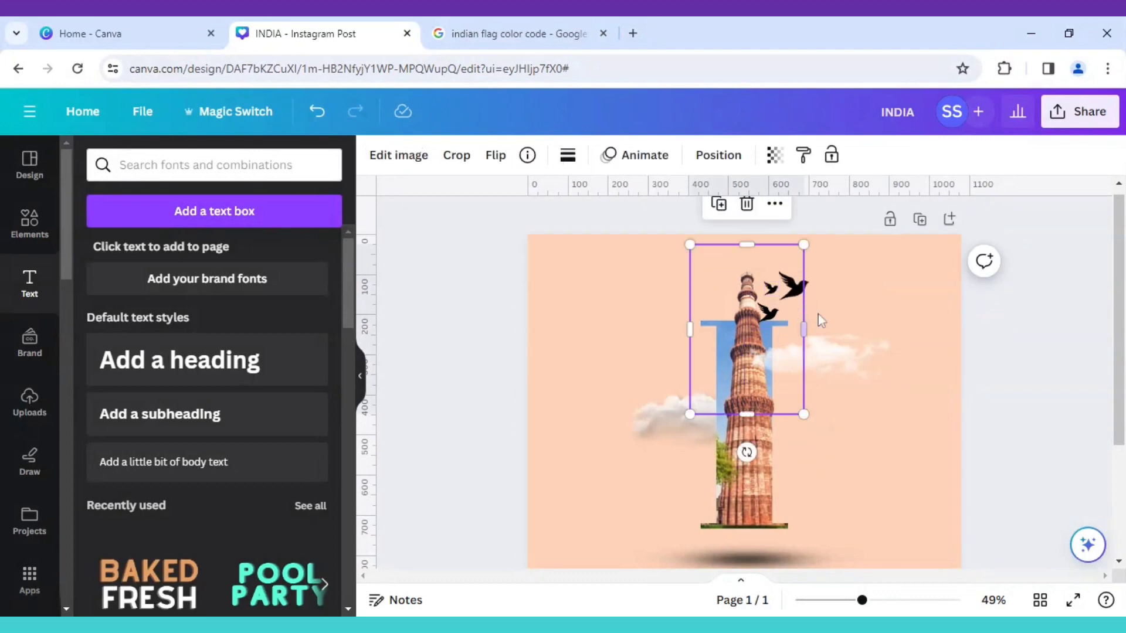
drag(803, 319, 780, 313)
click(807, 299)
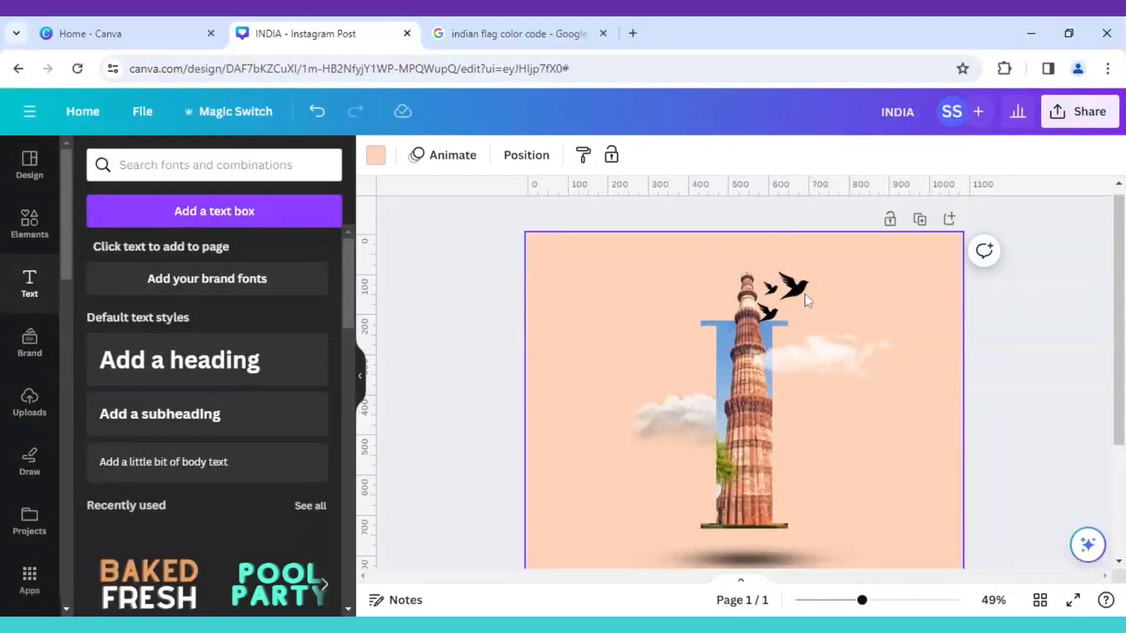
Recolour the large bird orange and the smallest bird white from the document colours.
click(802, 296)
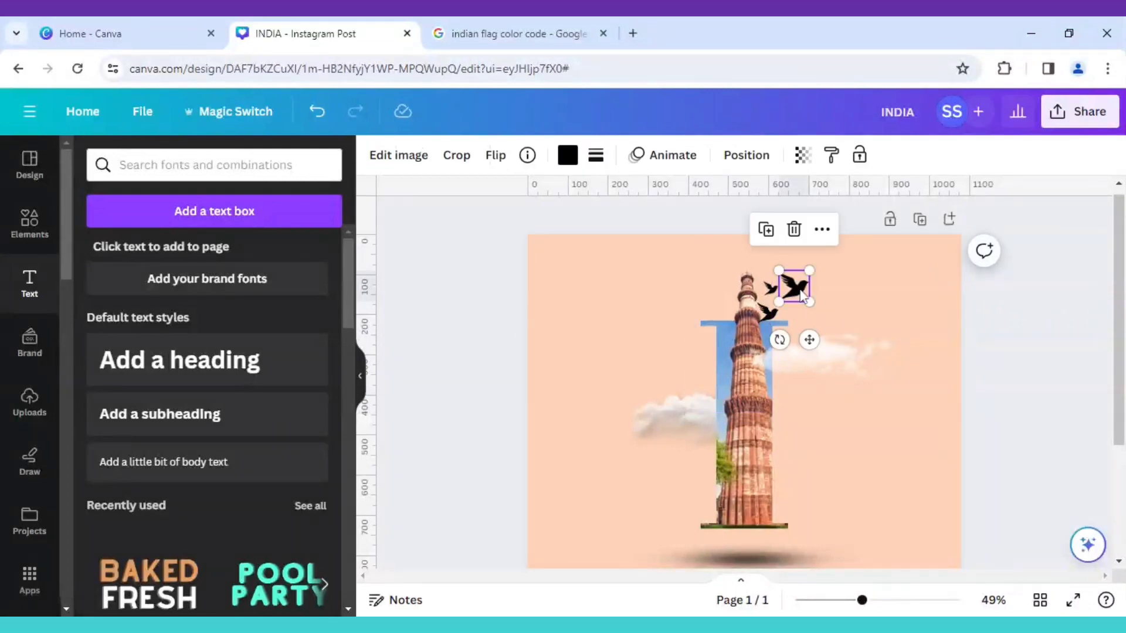
click(566, 156)
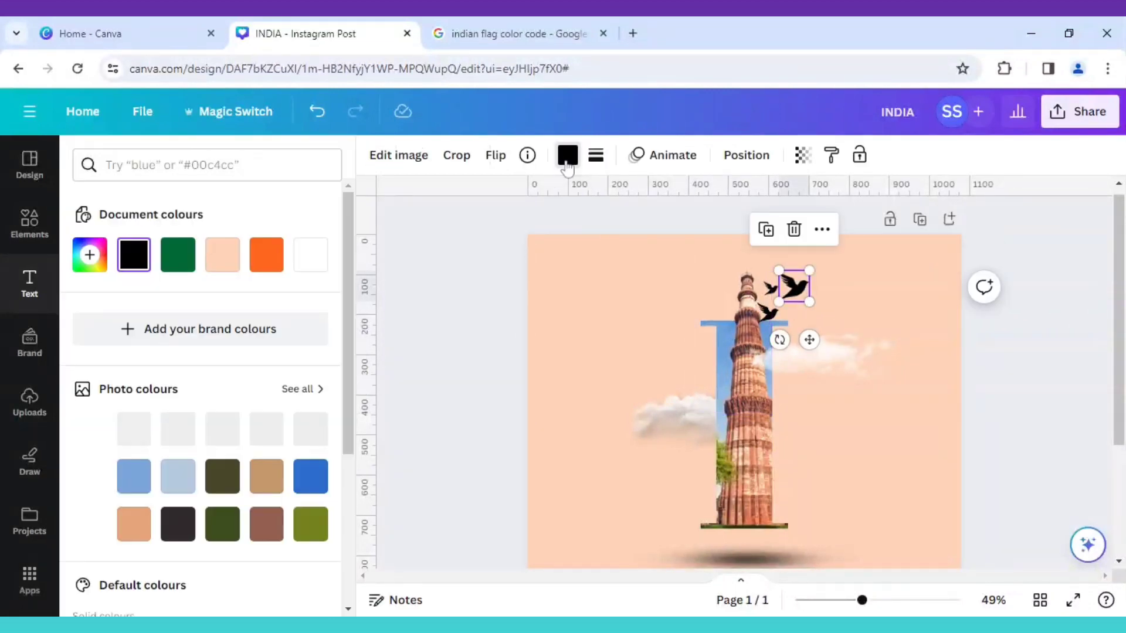
click(279, 265)
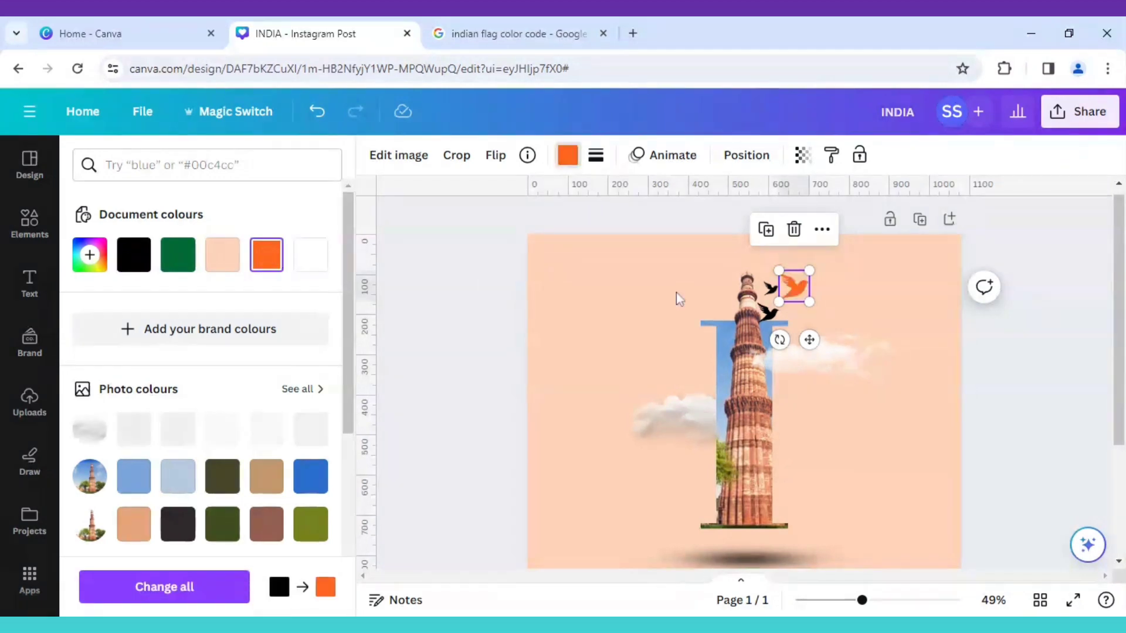
click(770, 287)
click(310, 254)
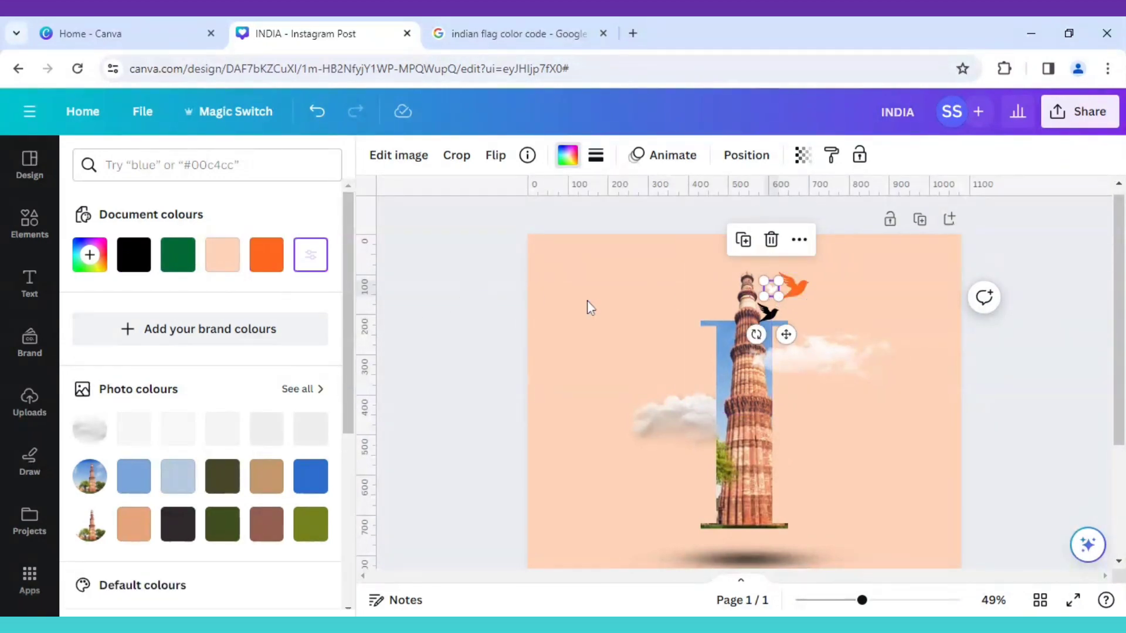
Recolour the lower bird with the dark green from the document colours.
click(770, 316)
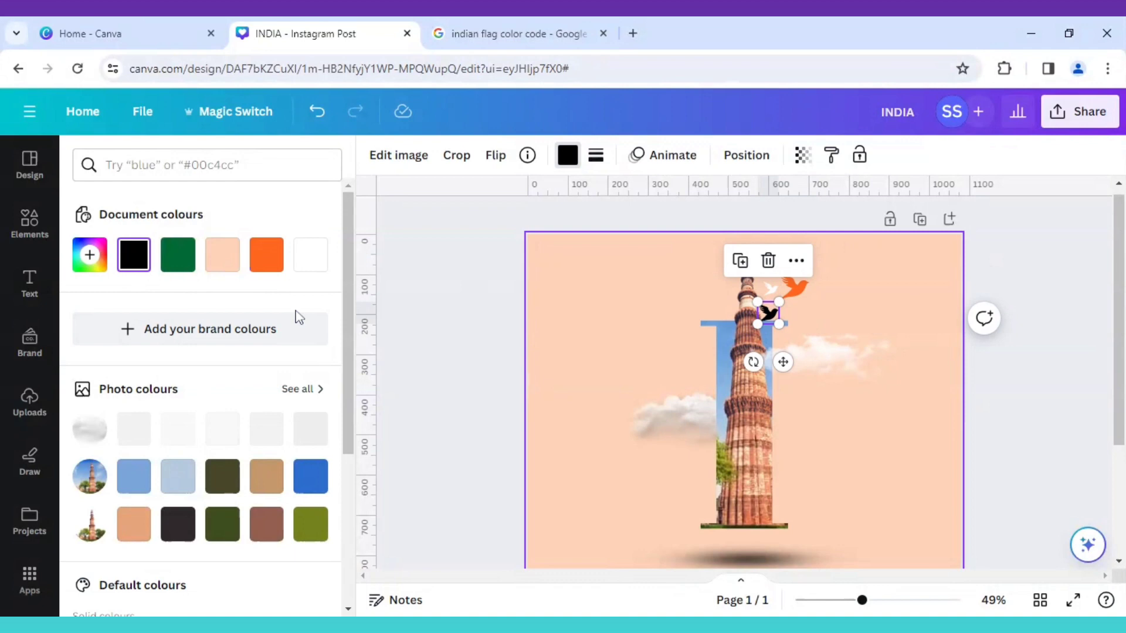
click(177, 255)
click(482, 373)
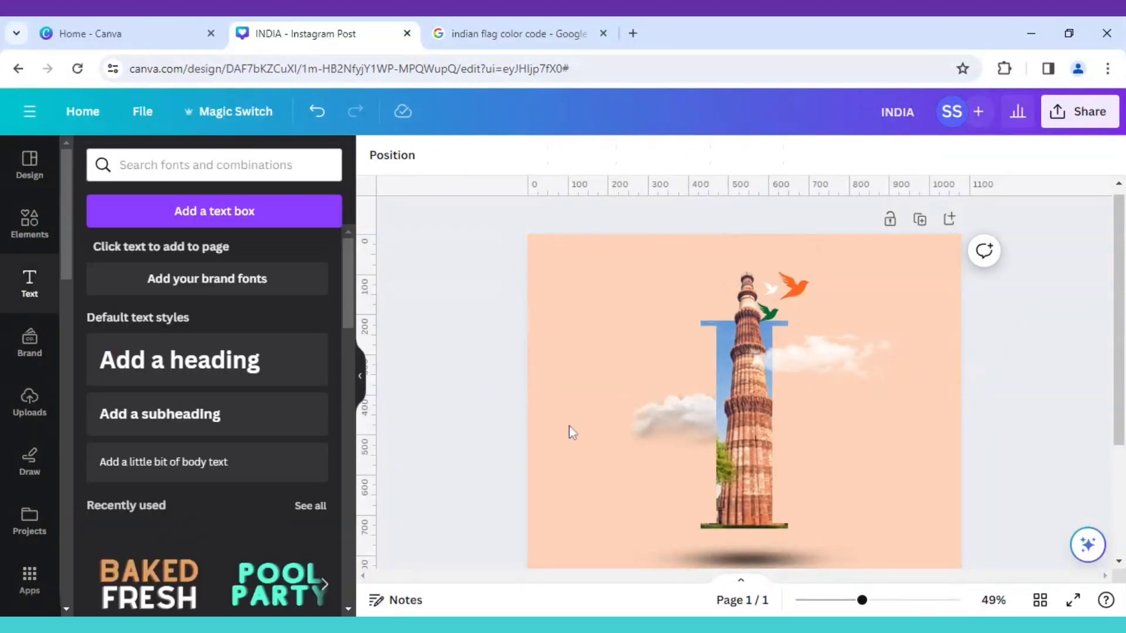